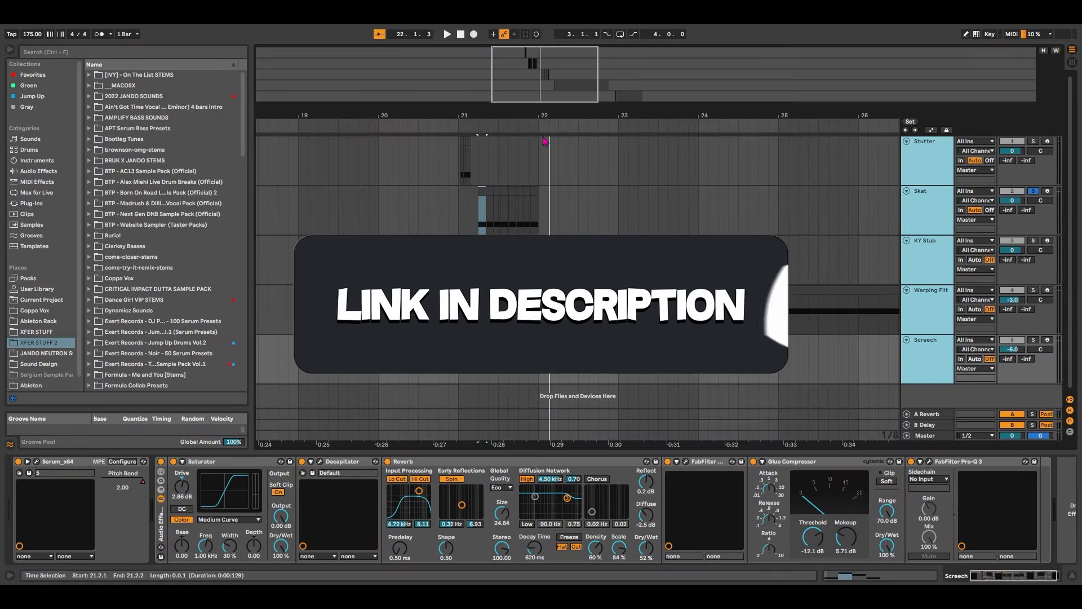
# Place the insert marker at 21.1.1 on the Stutter track and turn off its Delay device.
pyautogui.moveTo(546, 116); pyautogui.dragTo(524, 84)
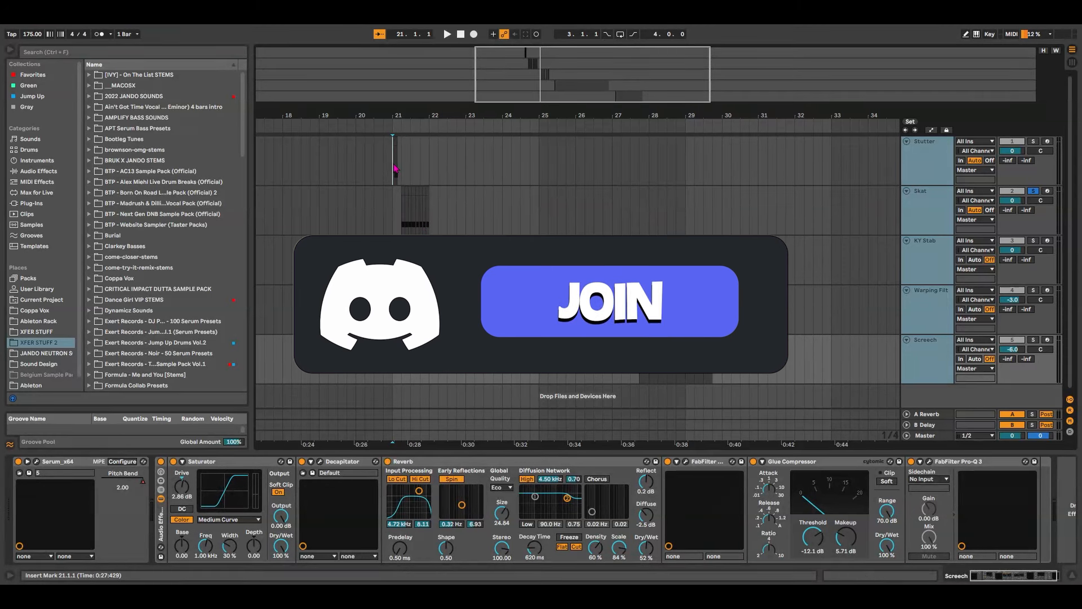
pyautogui.click(394, 167)
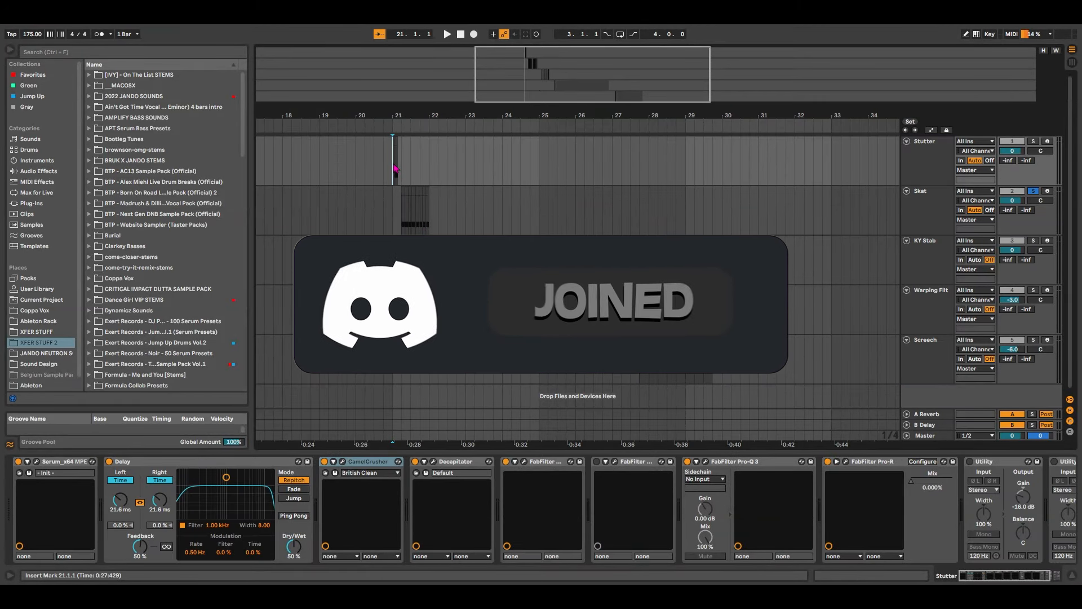
pyautogui.click(131, 470)
pyautogui.click(109, 461)
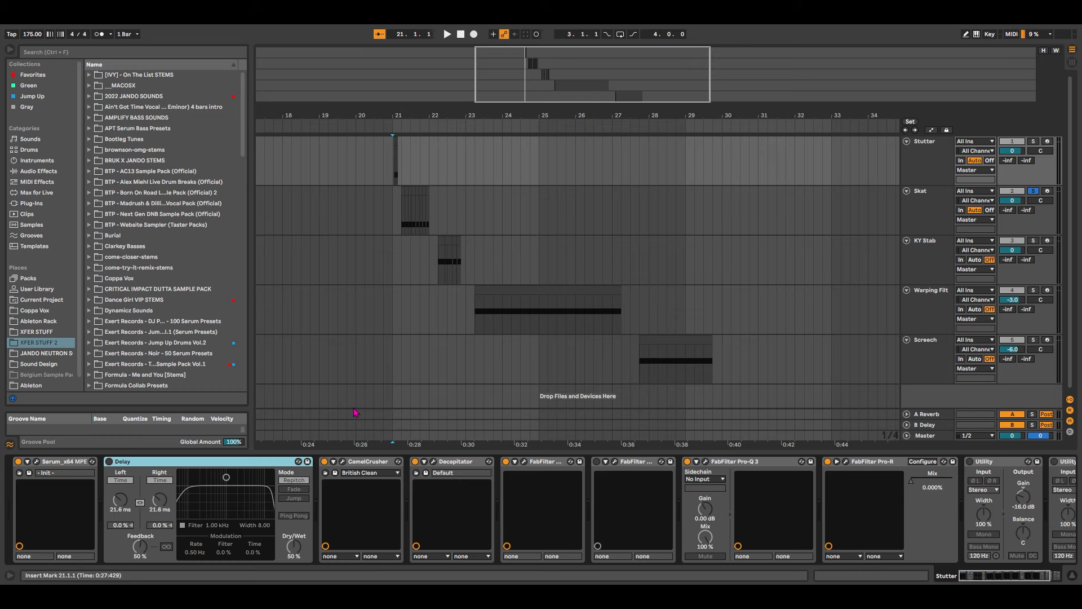
# Solo the Stutter track and play its short clips from 21.1.1 with the Delay off.
pyautogui.moveTo(502, 80); pyautogui.dragTo(533, 66)
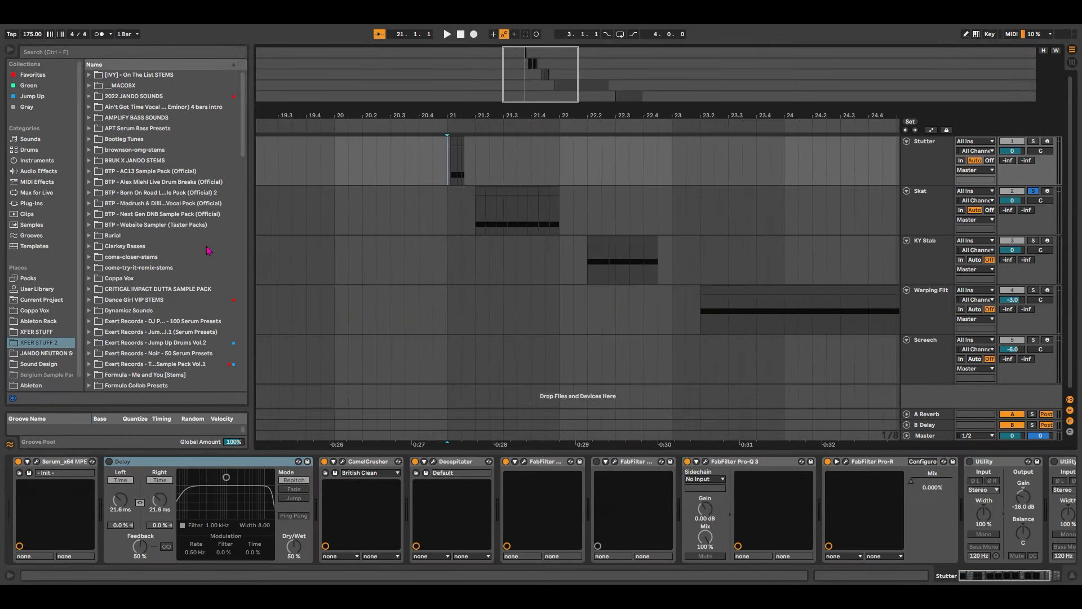
pyautogui.moveTo(456, 175); pyautogui.dragTo(476, 176)
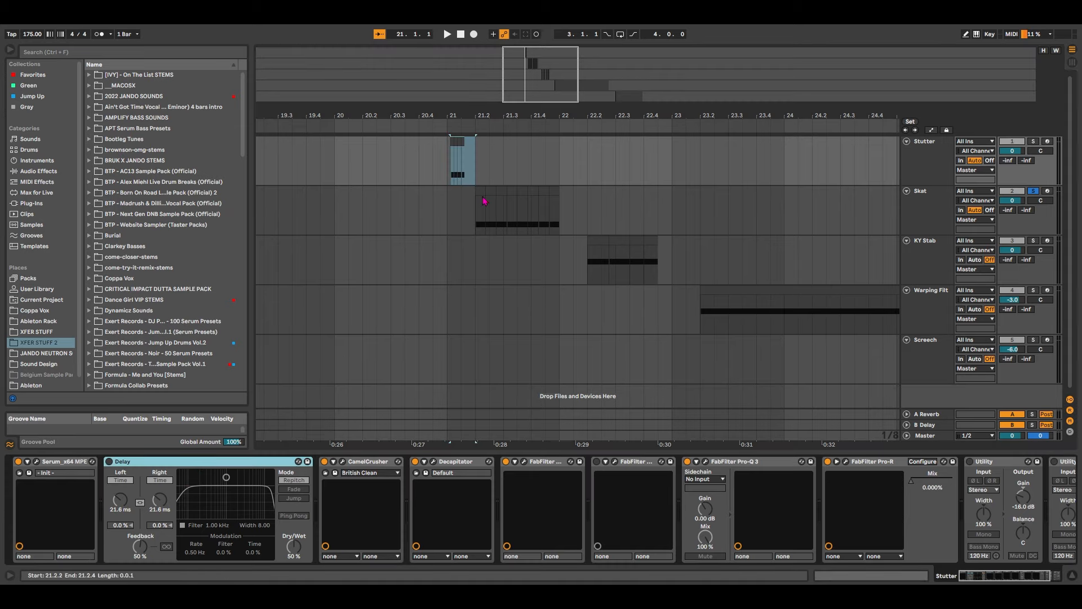
pyautogui.click(450, 169)
pyautogui.press('s')
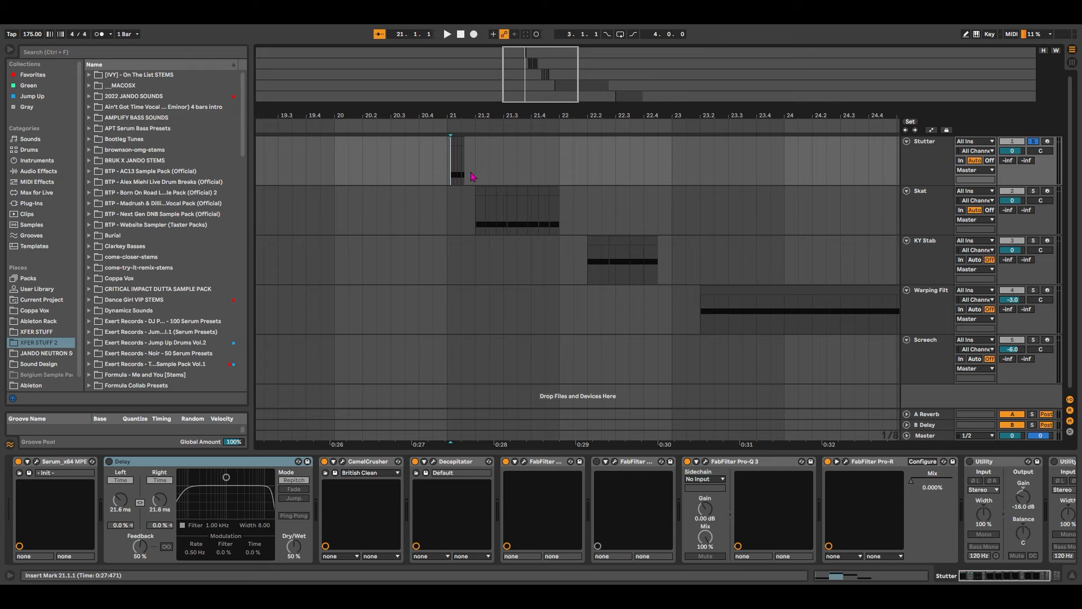
pyautogui.press('space')
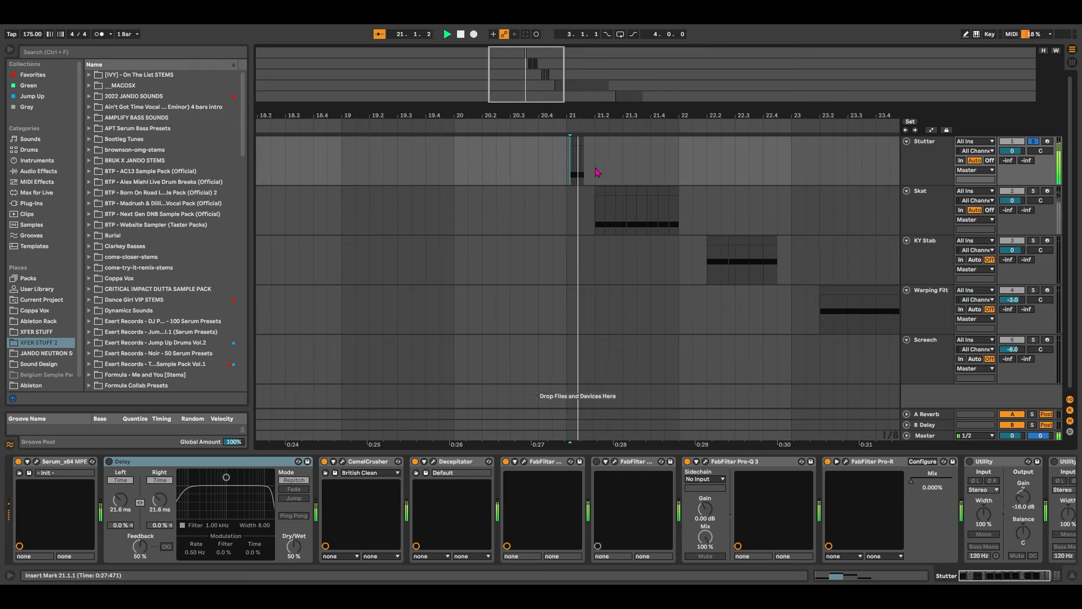
pyautogui.moveTo(535, 91); pyautogui.dragTo(533, 124)
# Add a one-beat clip to the Stutter track from 21.2.1 to 21.3.1 and play it.
pyautogui.click(509, 141)
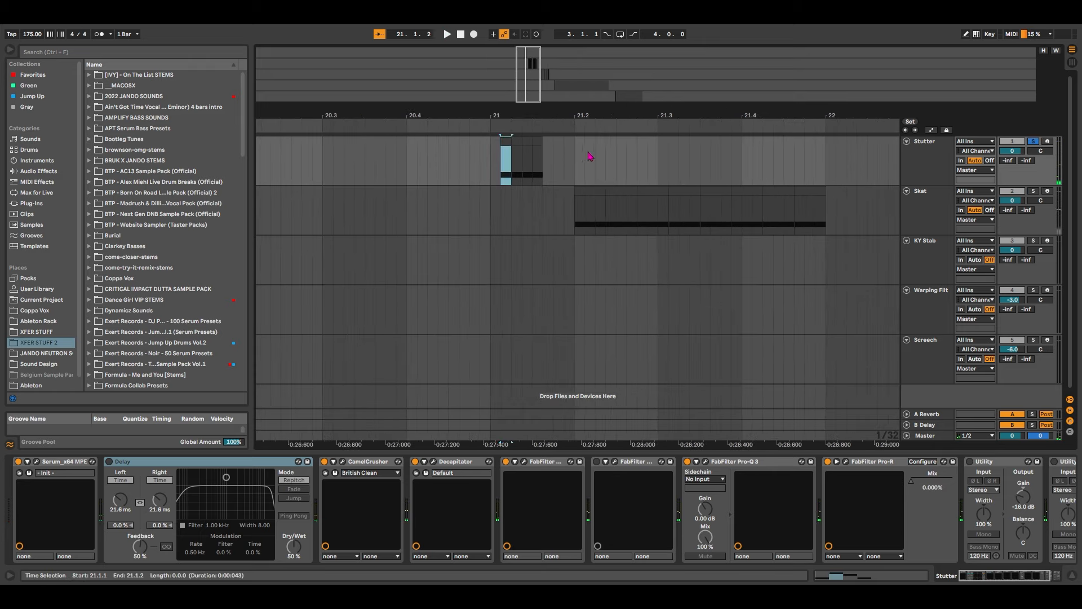
pyautogui.click(580, 158)
pyautogui.moveTo(577, 161); pyautogui.dragTo(654, 148)
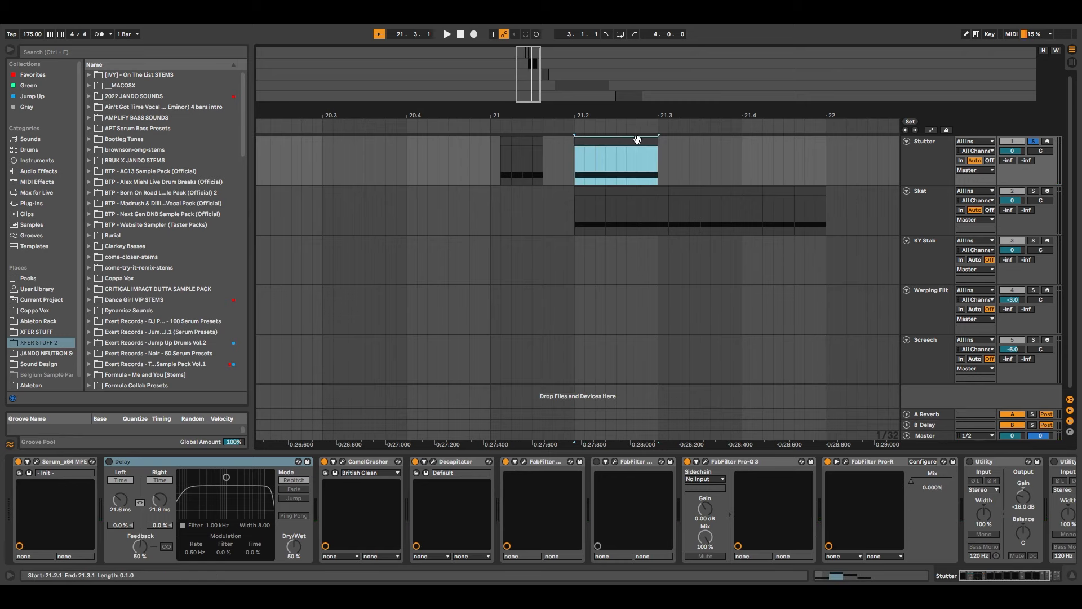
pyautogui.press('space')
pyautogui.press('space')
pyautogui.press('space')
pyautogui.press('space')
pyautogui.press('space')
pyautogui.press('space')
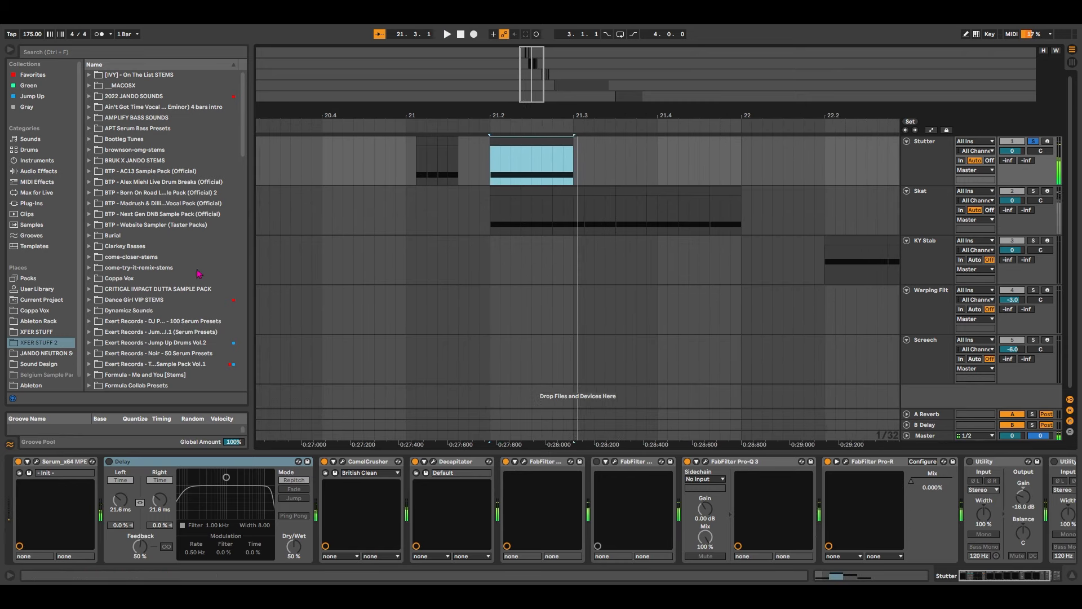
# Turn on the Stutter track's Delay and play the short clips from 21.1.1.
pyautogui.click(408, 200)
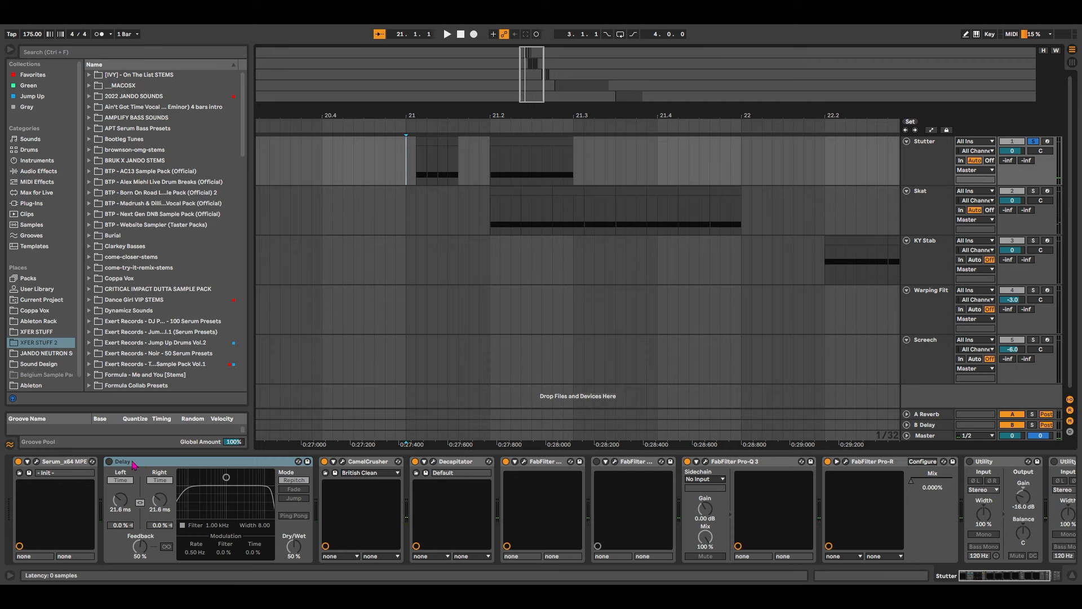
pyautogui.click(115, 465)
pyautogui.click(109, 462)
pyautogui.press('space')
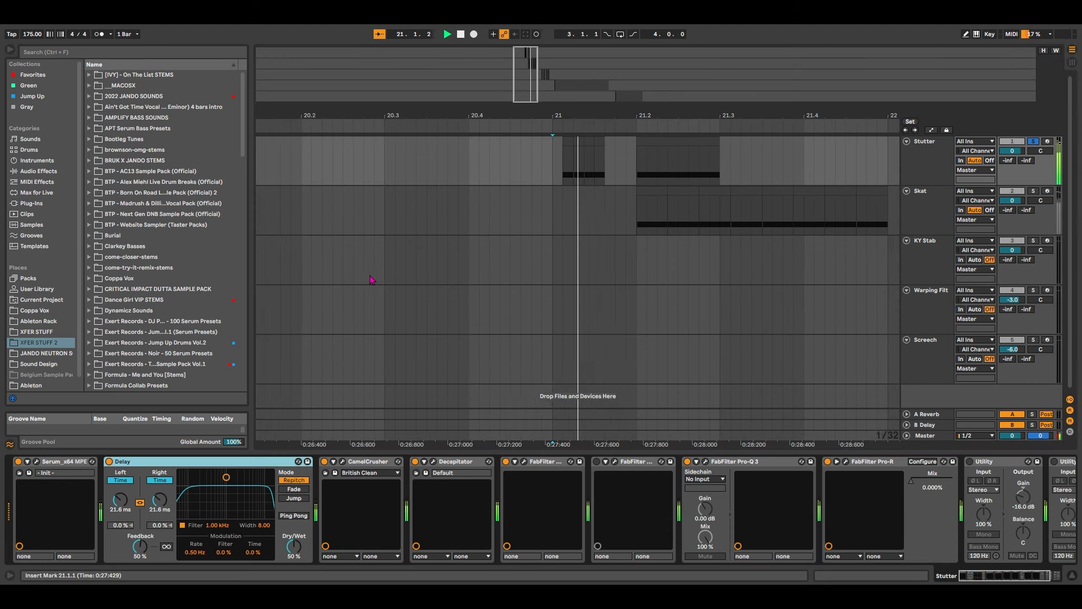
pyautogui.press('space')
# Play the one-beat clip and the short clips with the Delay on, and delete the one-beat clip at 21.2.1.
pyautogui.click(484, 142)
pyautogui.press('space')
pyautogui.press('space')
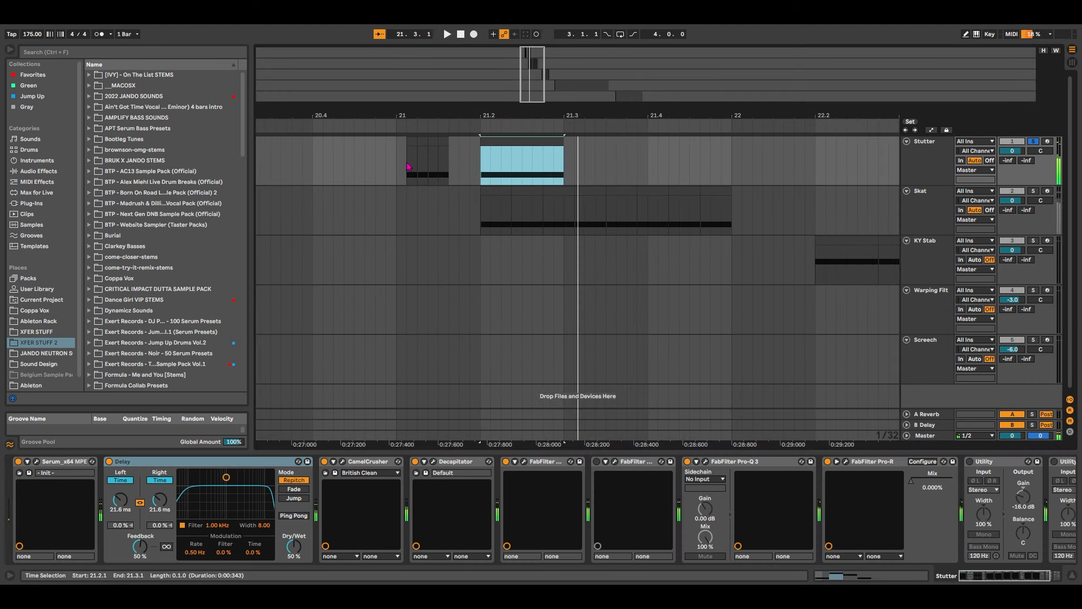
pyautogui.click(408, 164)
pyautogui.press('space')
pyautogui.press('space')
pyautogui.click(607, 138)
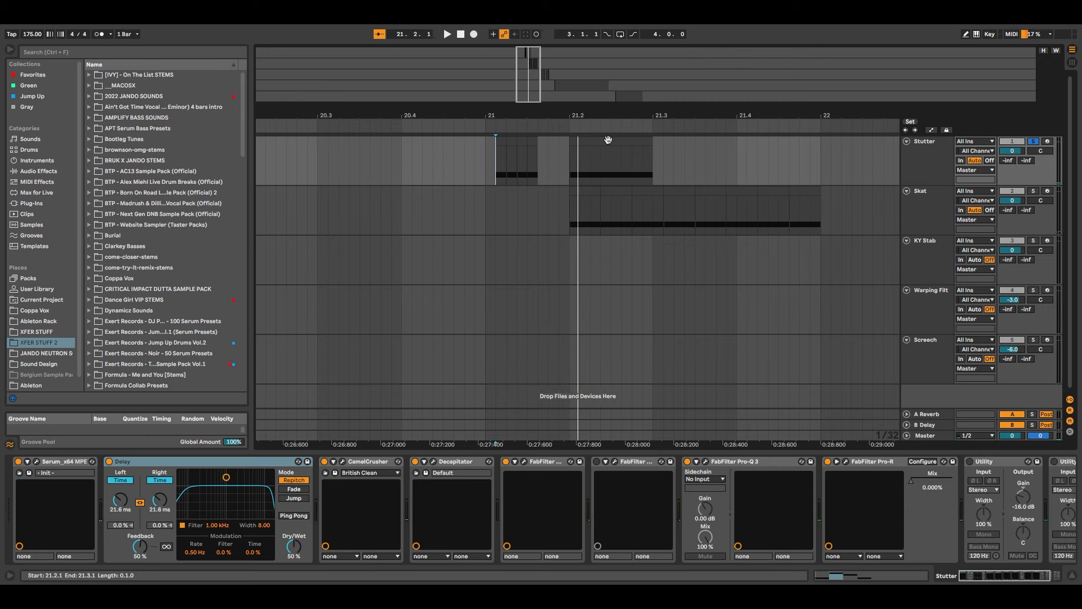
pyautogui.click(602, 144)
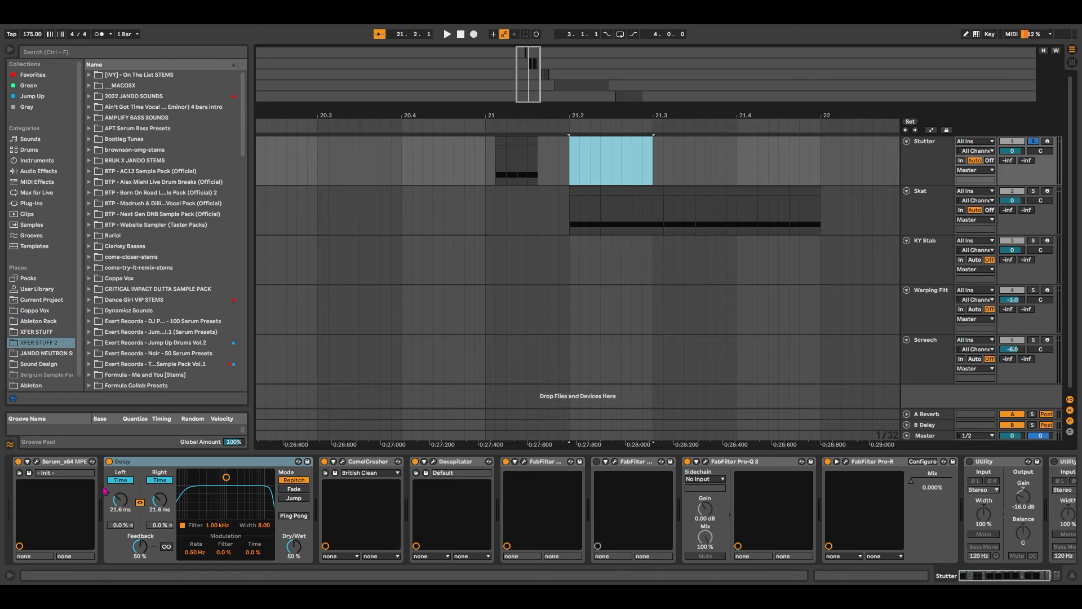
# Toggle the Delay to Sync and back to Time, set its time to 87.7 ms and play the short Stutter clips.
pyautogui.click(127, 481)
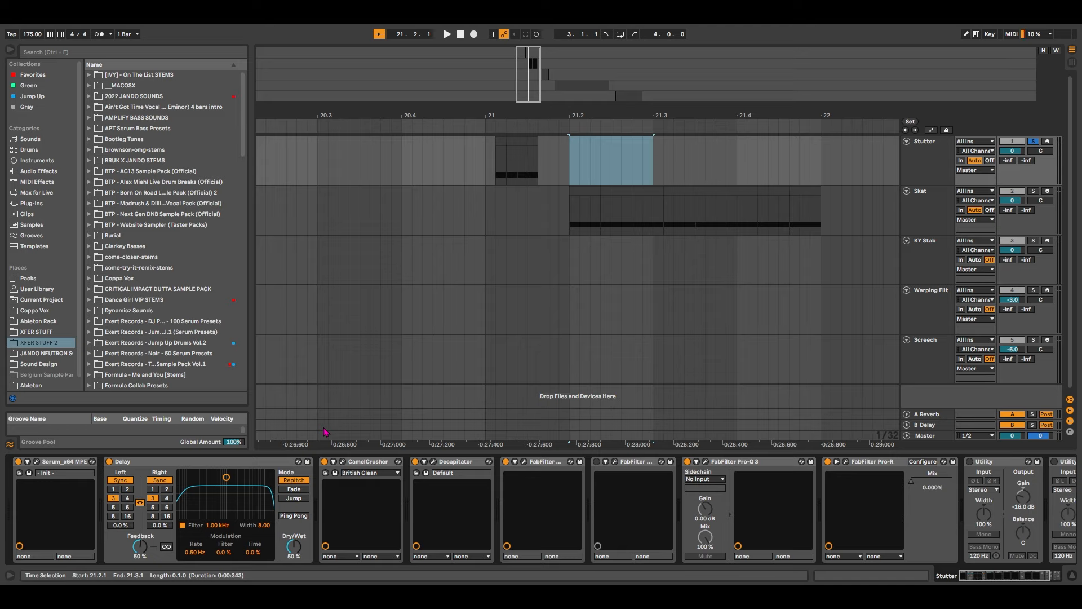
pyautogui.click(120, 479)
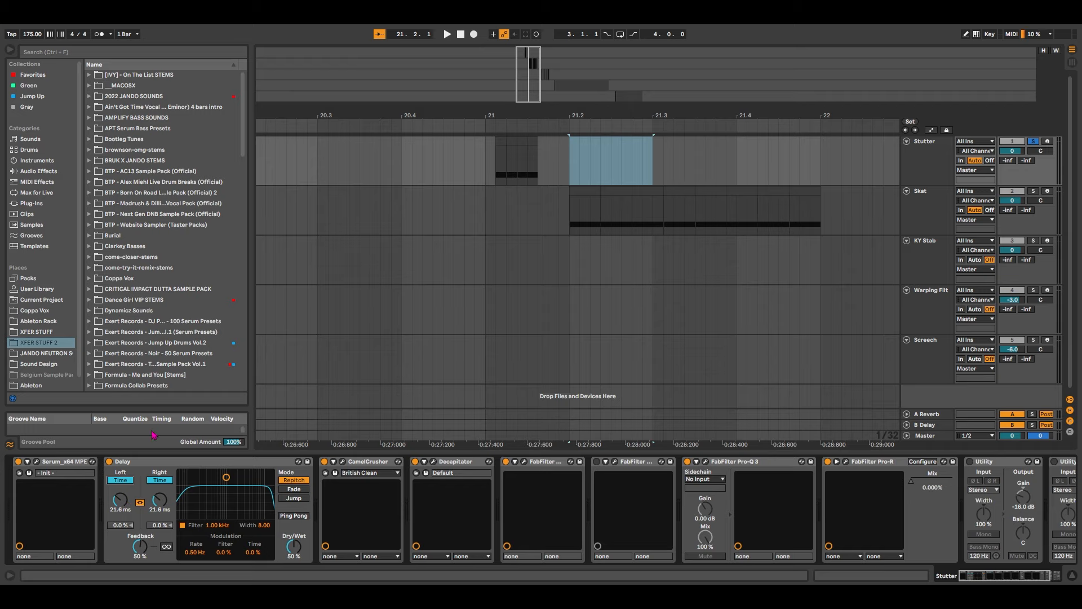
pyautogui.moveTo(122, 501); pyautogui.dragTo(121, 484)
pyautogui.press('space')
pyautogui.press('space')
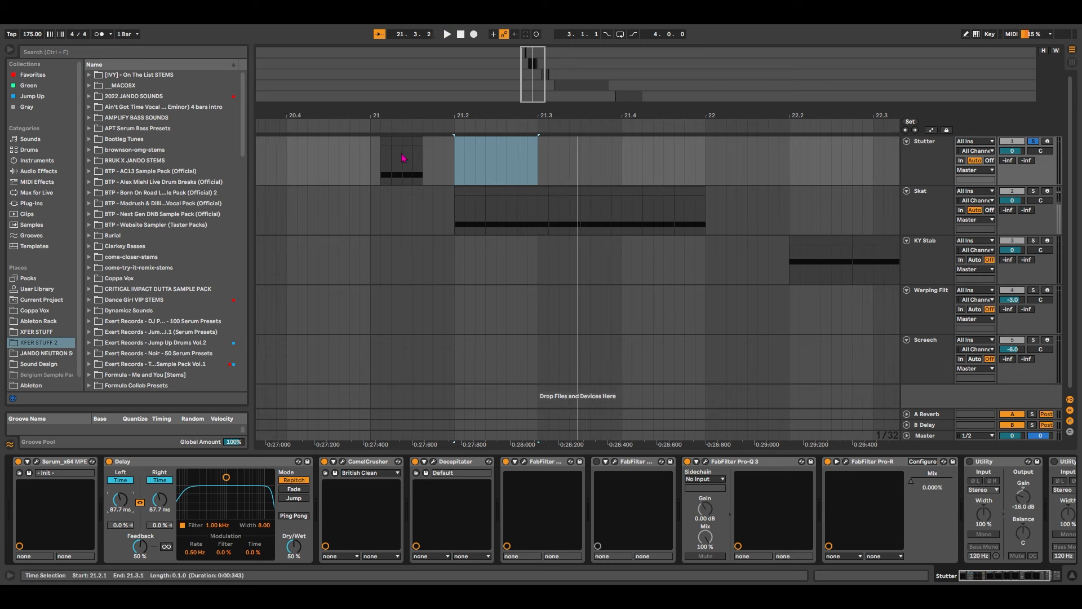
pyautogui.click(387, 145)
pyautogui.press('space')
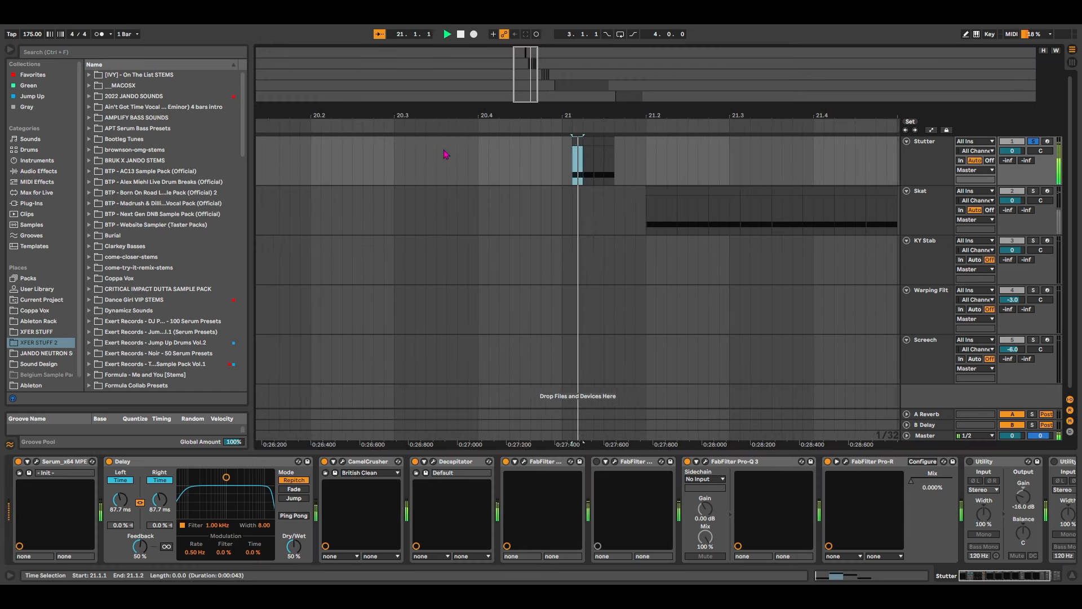
pyautogui.press('space')
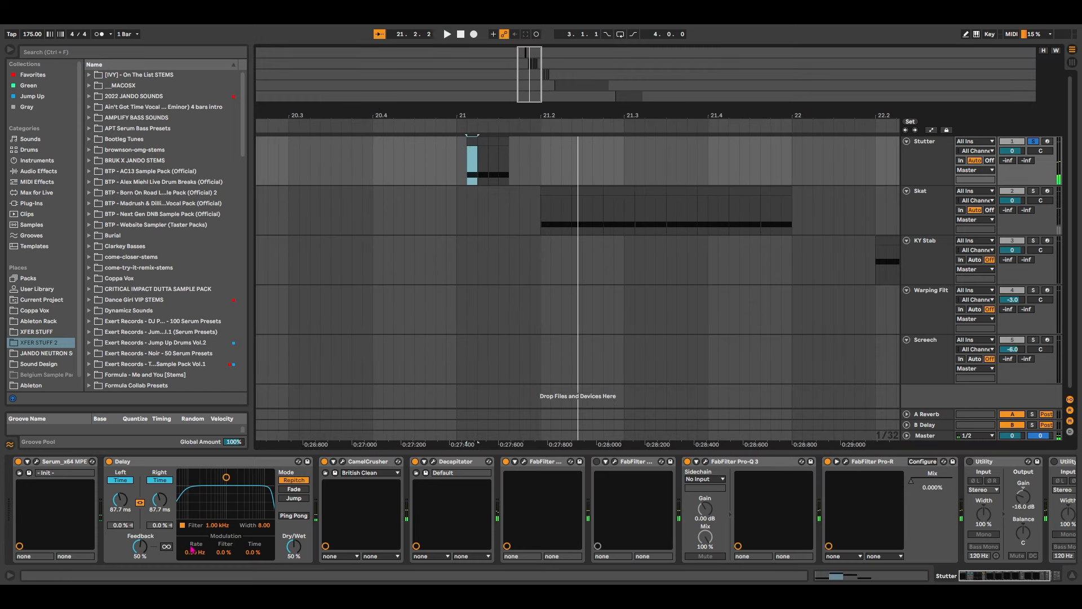
# Set the Delay time to 455 ms and play the short Stutter clips repeatedly.
pyautogui.moveTo(121, 497); pyautogui.dragTo(120, 476)
pyautogui.press('space')
pyautogui.press('space')
pyautogui.press('space')
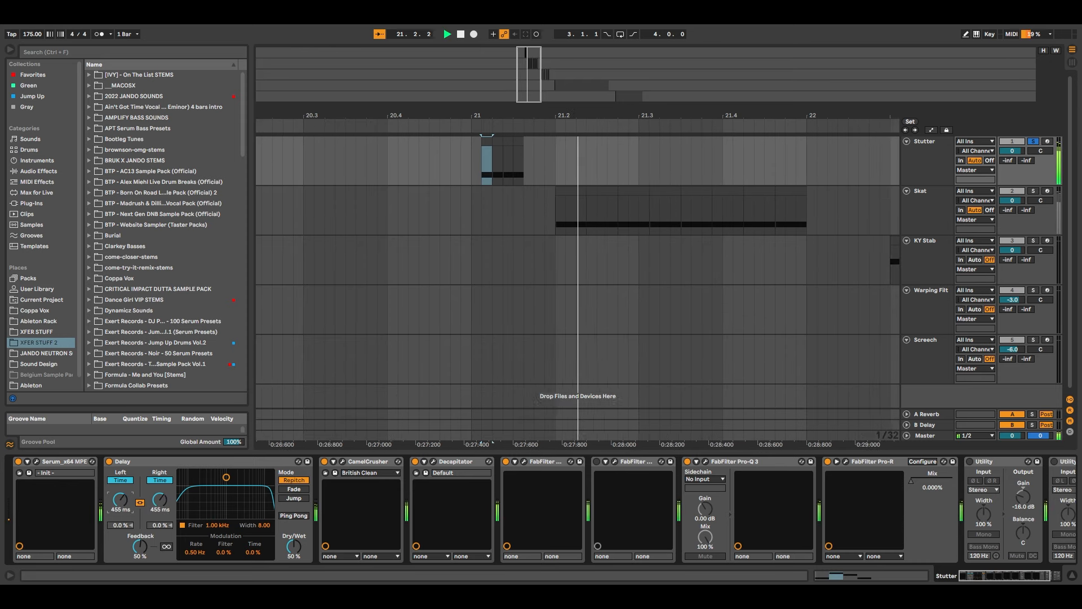
pyautogui.press('space')
pyautogui.press('space')
pyautogui.press('space')
# Set the Delay time to 21.6 ms and play the short Stutter clips several times.
pyautogui.moveTo(120, 499); pyautogui.dragTo(121, 527)
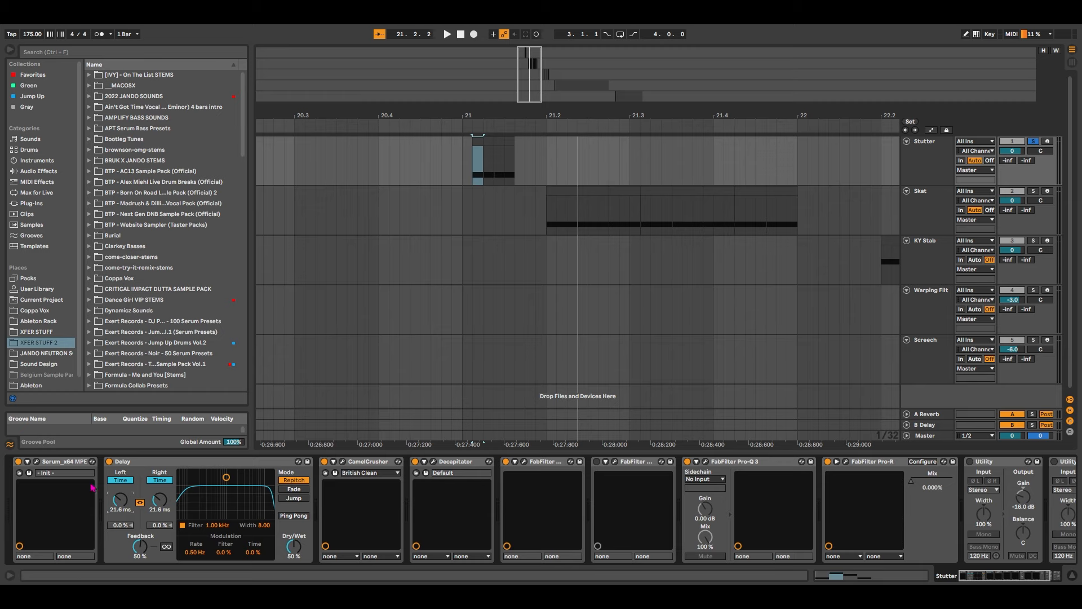
pyautogui.moveTo(120, 506)
pyautogui.mouseDown()
pyautogui.moveTo(120, 541)
pyautogui.moveTo(120, 525)
pyautogui.mouseUp()
pyautogui.press('space')
pyautogui.press('space')
pyautogui.press('space')
pyautogui.press('space')
pyautogui.press('space')
pyautogui.press('space')
pyautogui.press('space')
pyautogui.press('space')
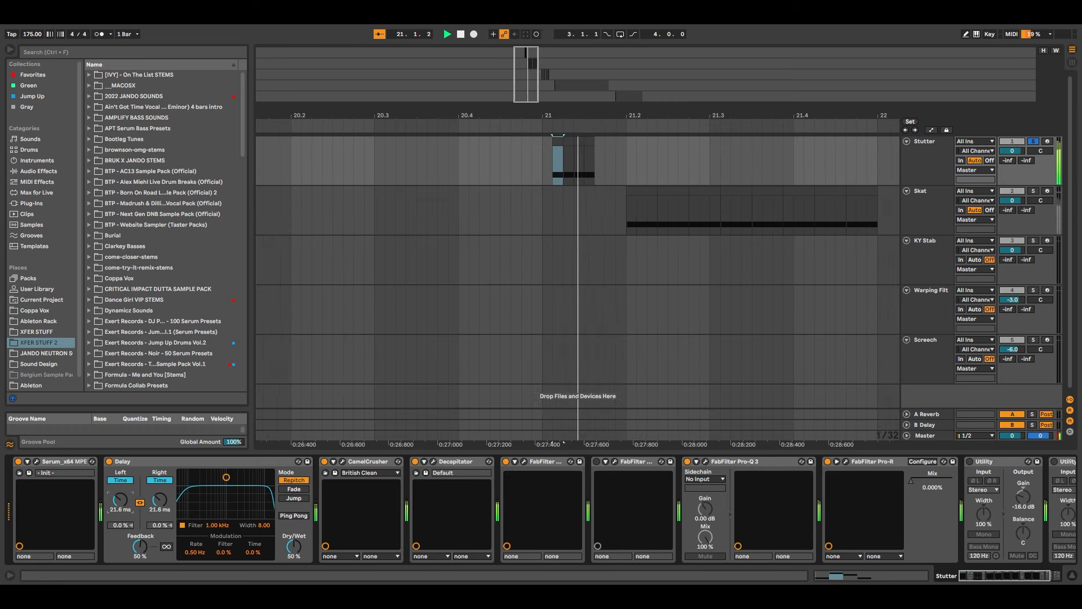
pyautogui.press('space')
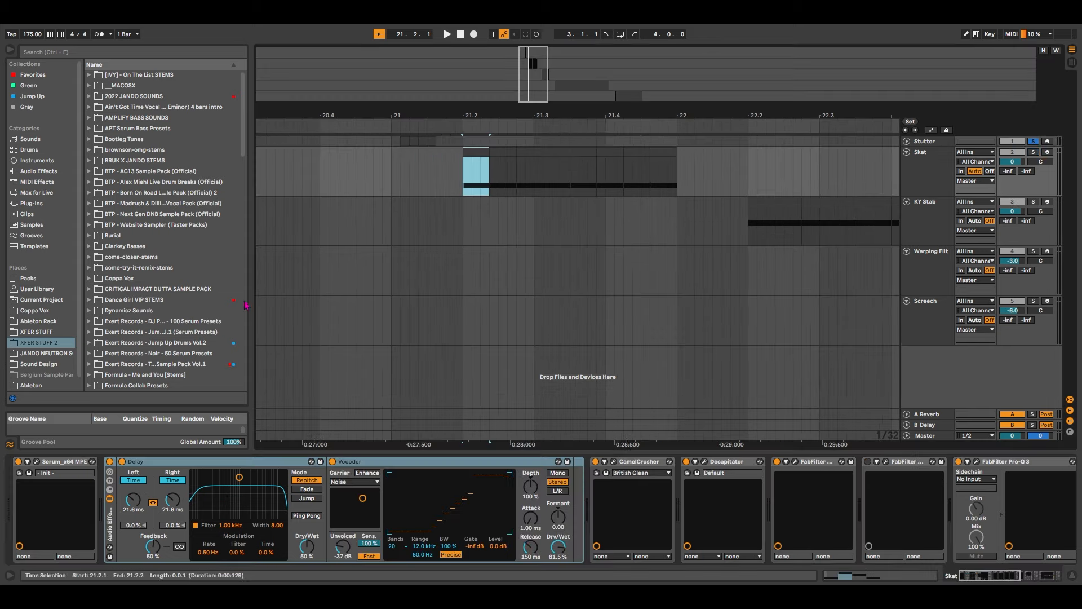
# Solo the Skat track and select the Audio Effect Rack that holds its Delay and Vocoder.
pyautogui.press('s')
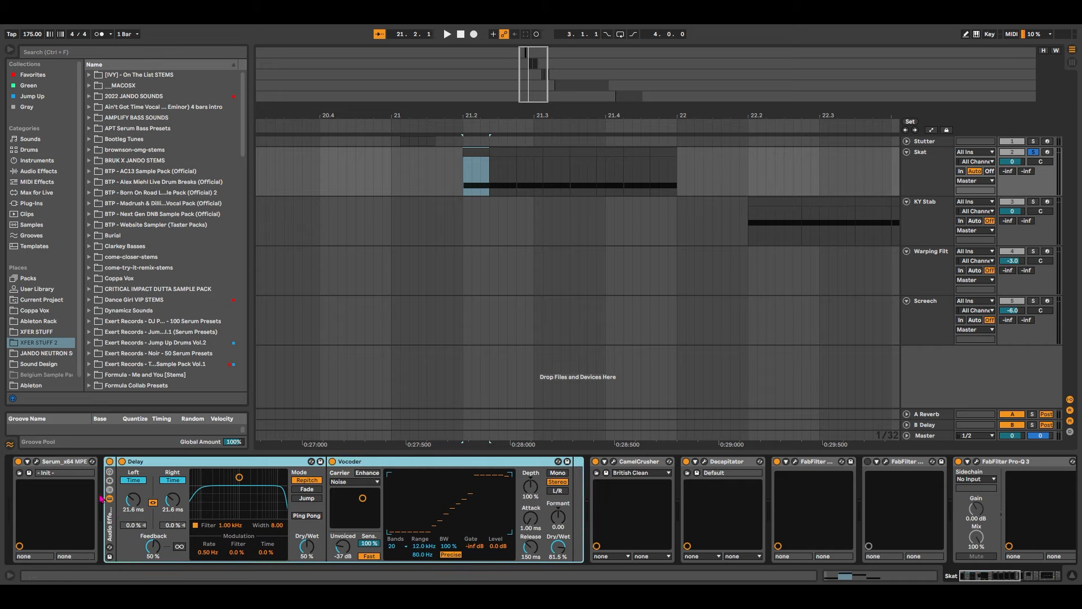
pyautogui.click(220, 464)
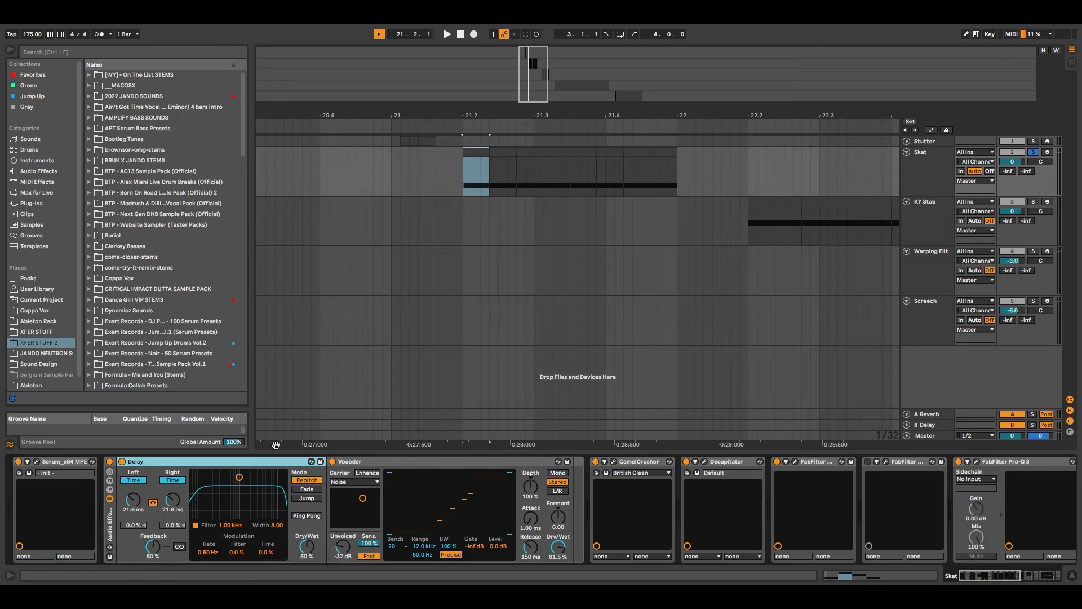
pyautogui.press('Right')
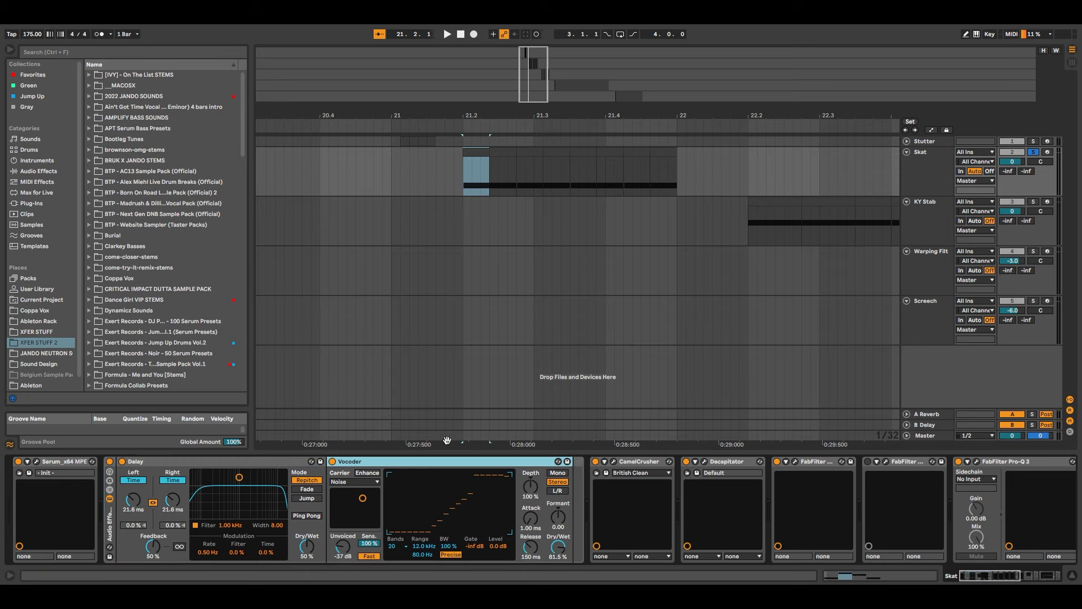
pyautogui.click(209, 463)
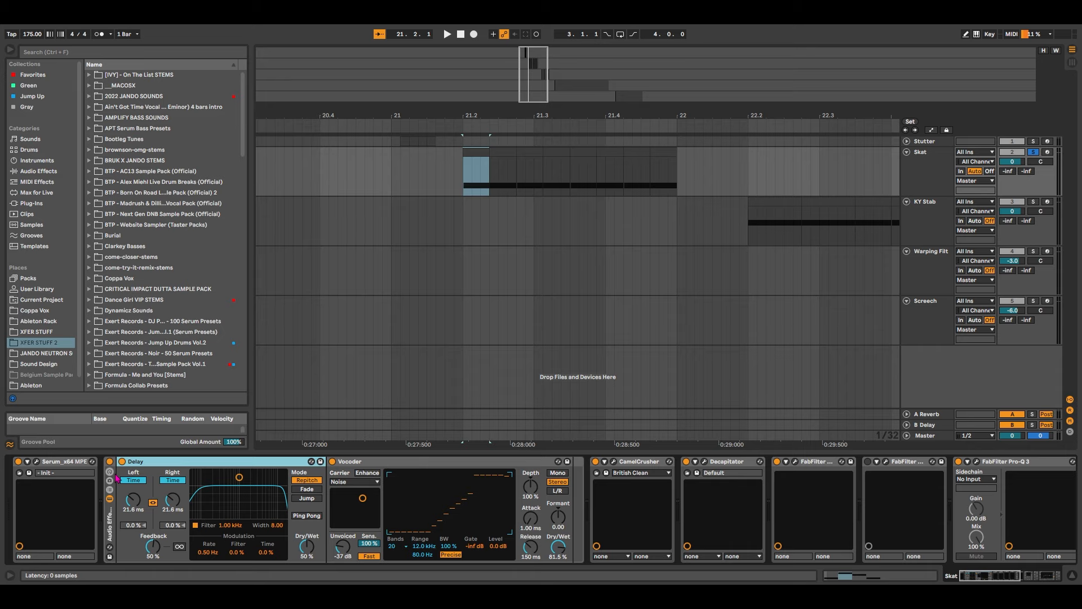
pyautogui.click(111, 515)
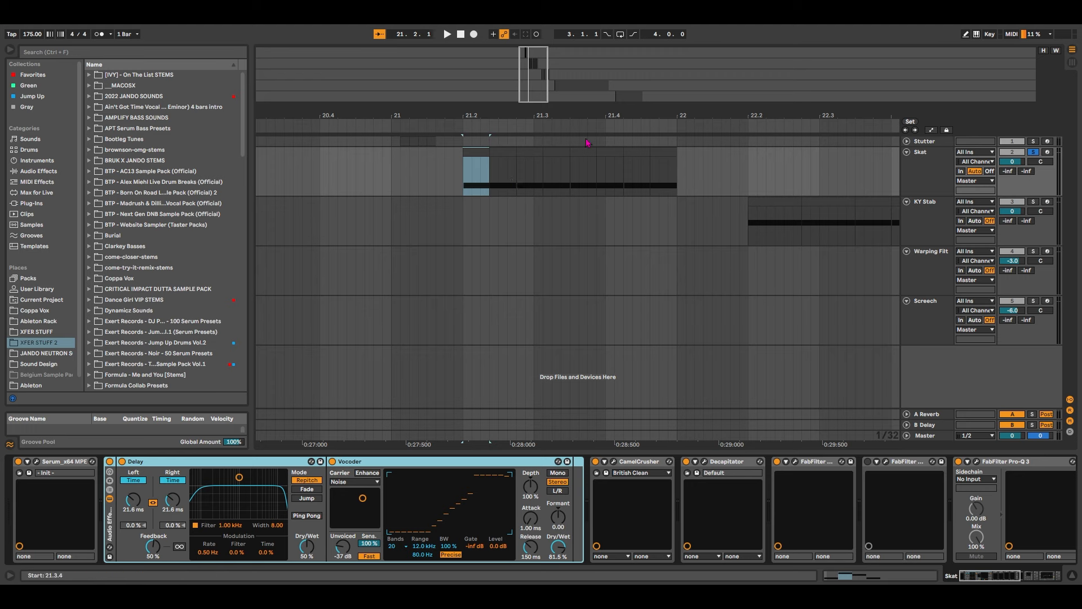
# Play the Skat clips from 21.2.1 through the Delay and Vocoder rack.
pyautogui.moveTo(541, 116); pyautogui.dragTo(525, 131)
pyautogui.press('space')
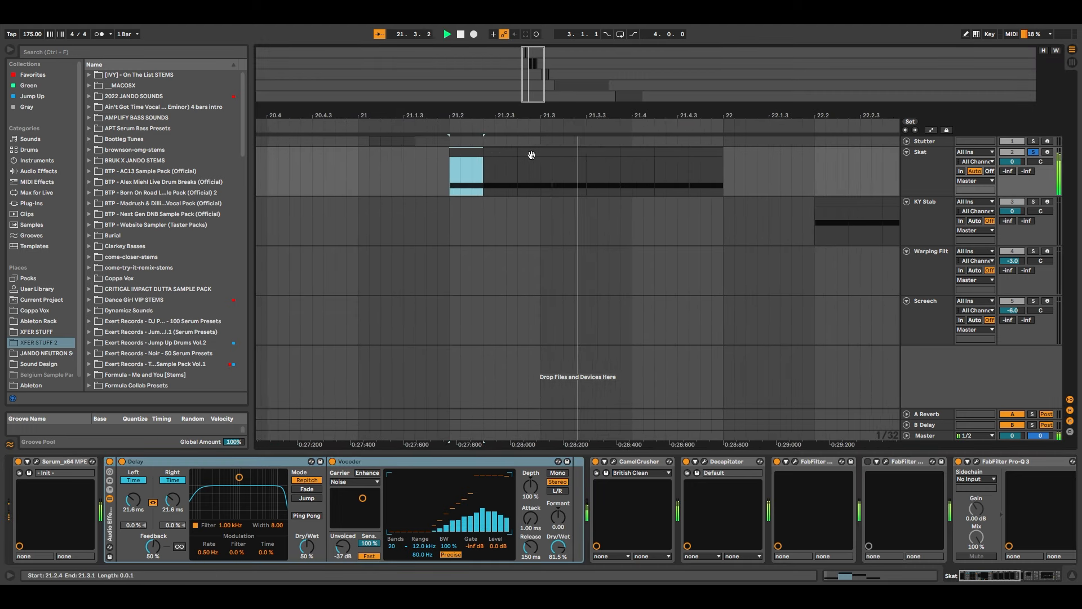
pyautogui.press('space')
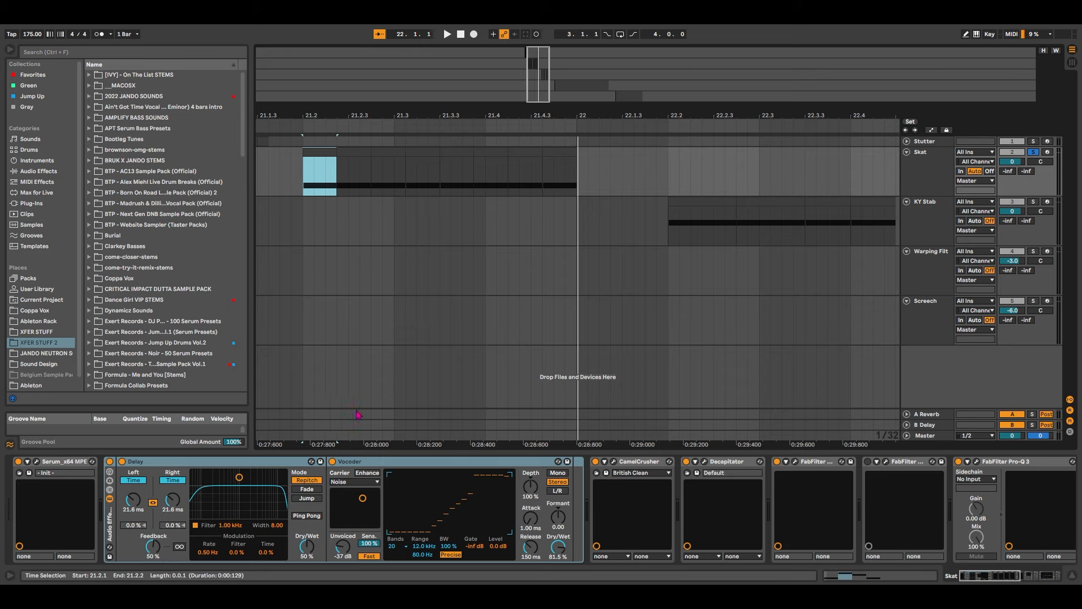
# Play the Skat clips with the Vocoder turned off, and play them again with the Vocoder turned back on.
pyautogui.click(260, 463)
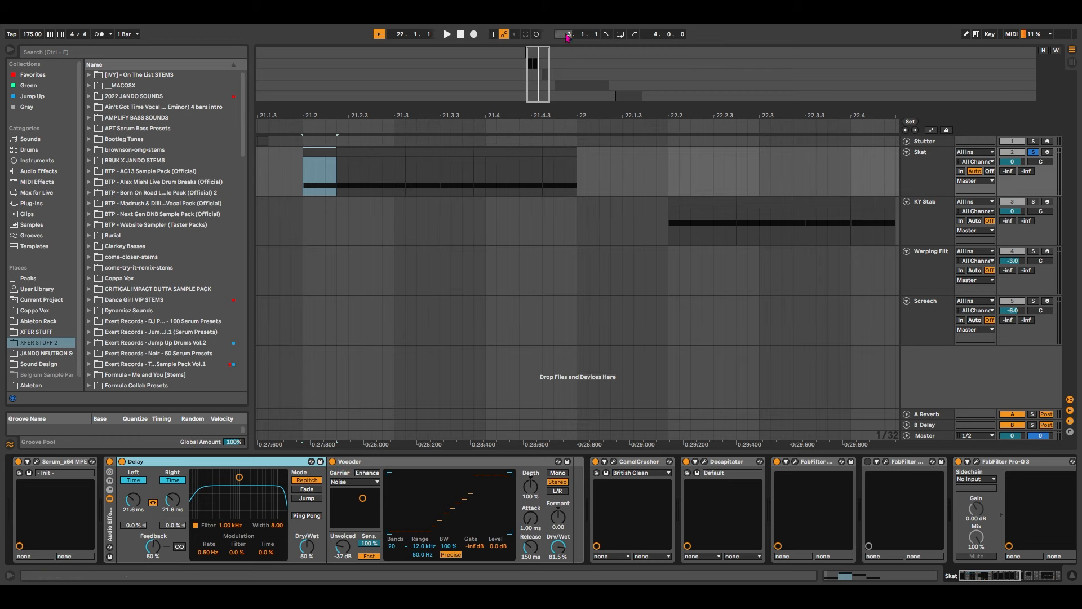
pyautogui.press('-')
pyautogui.click(332, 462)
pyautogui.press('space')
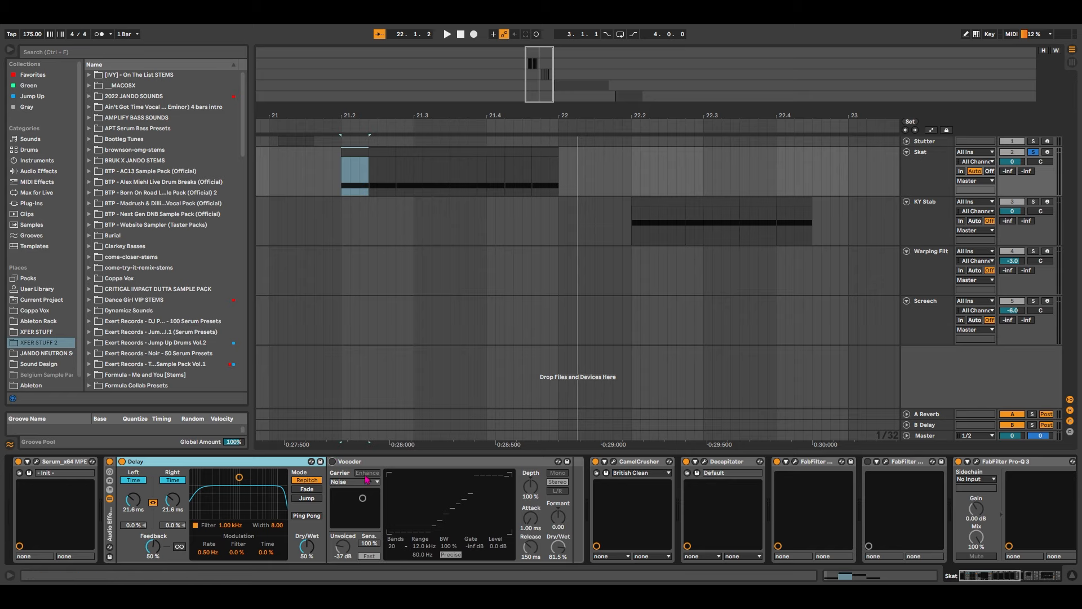
pyautogui.click(334, 462)
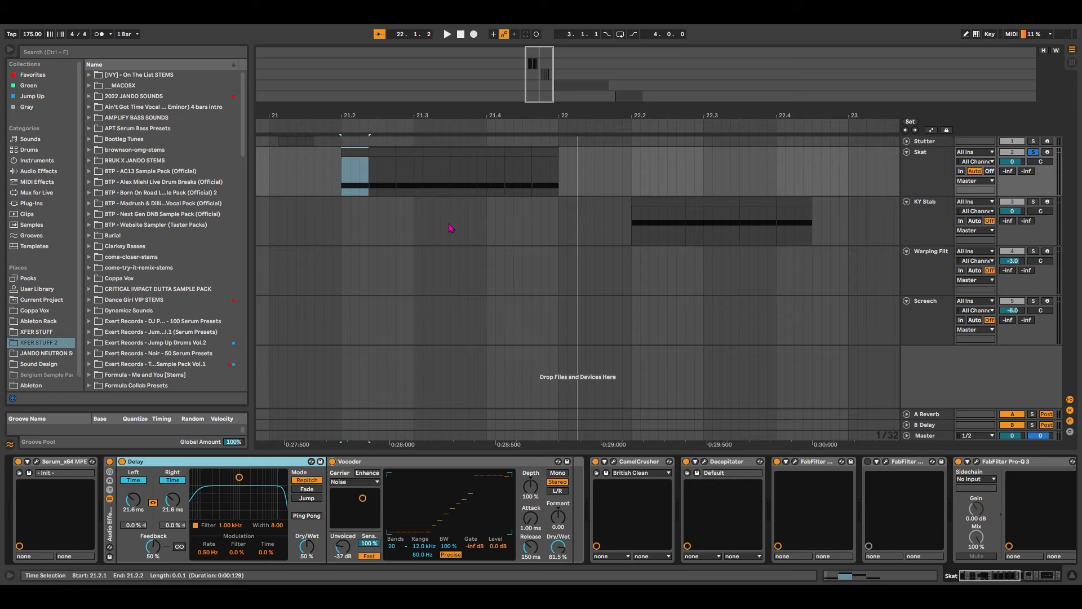
pyautogui.press('space')
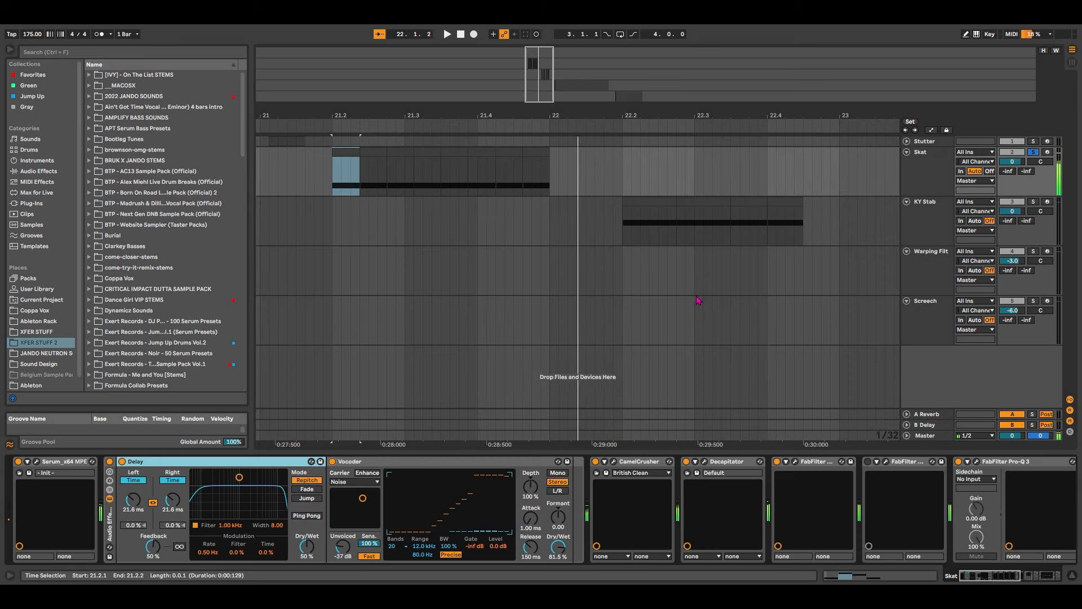
# Add a second Vocoder from the Favorites after the existing one in the Skat rack and turn the existing one off.
pyautogui.press('space')
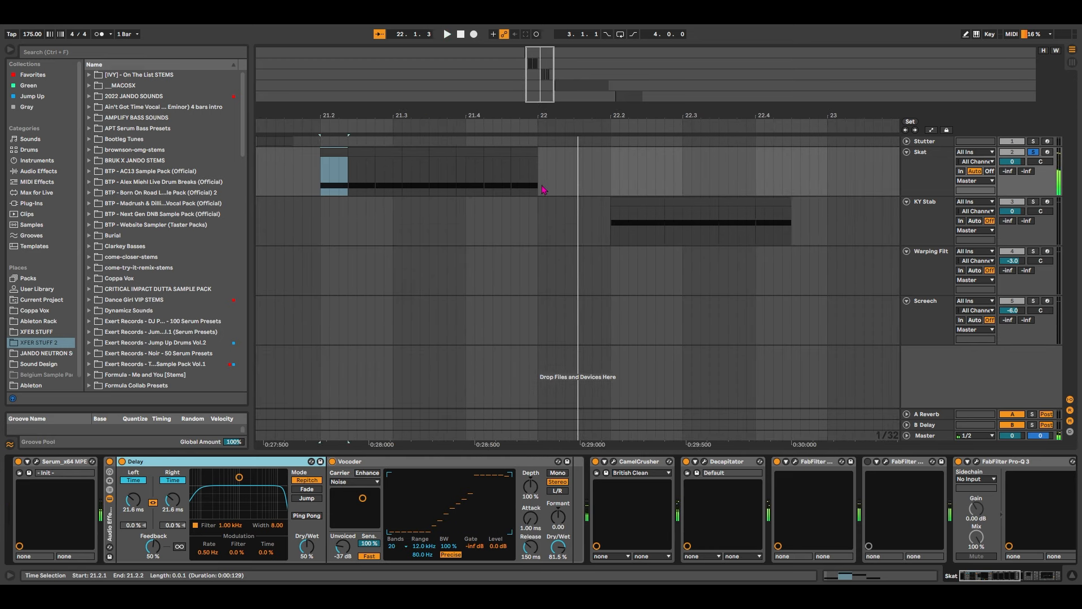
pyautogui.click(411, 475)
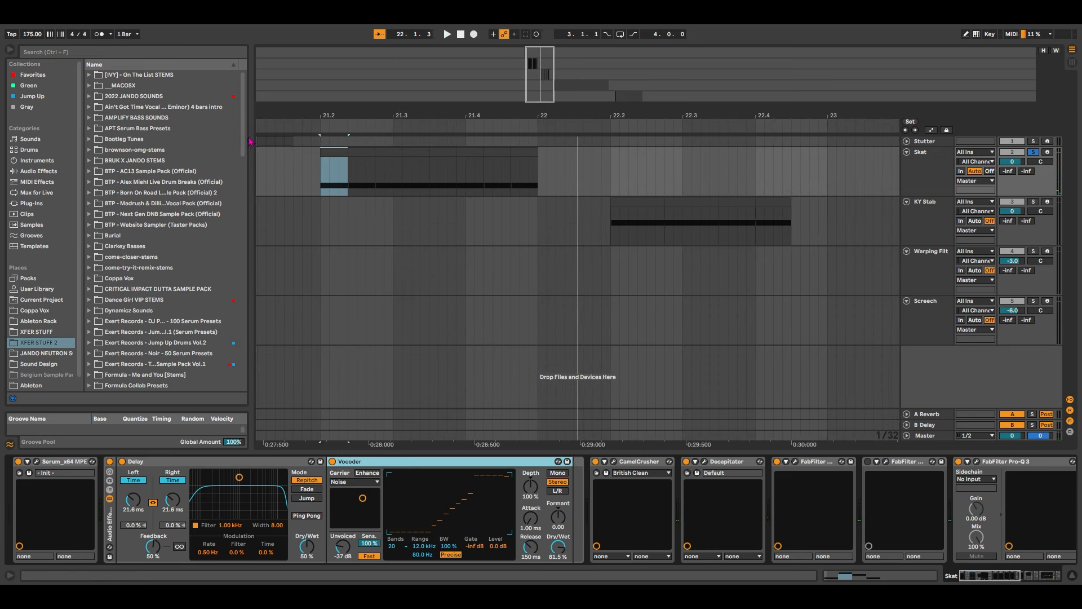
pyautogui.click(33, 75)
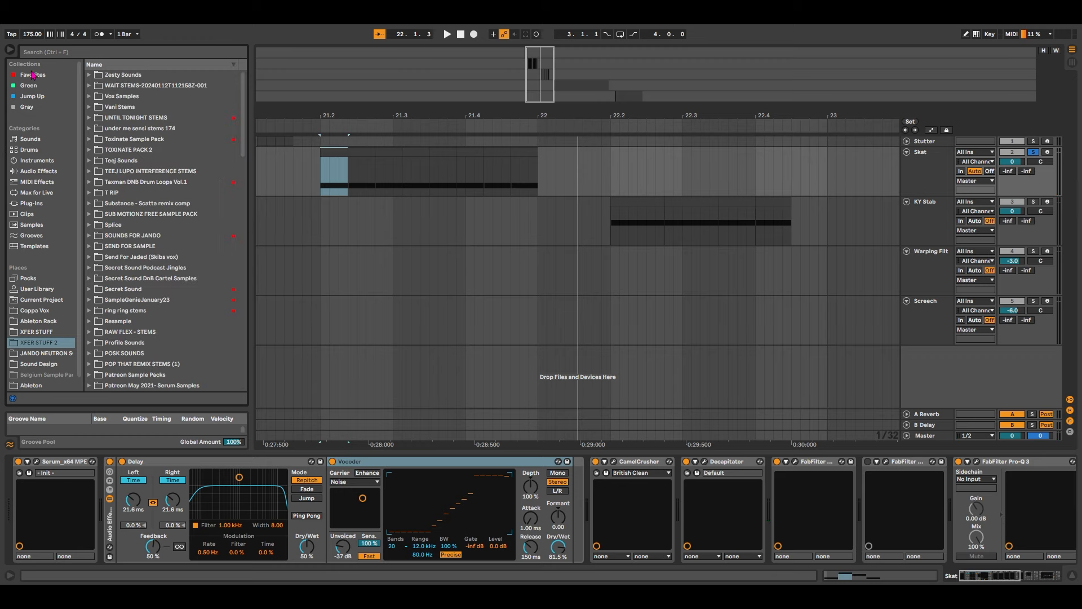
pyautogui.moveTo(116, 74); pyautogui.dragTo(596, 554)
# Reposition the Noise carrier's control point in the new Vocoder while playing the Skat clips.
pyautogui.moveTo(502, 509); pyautogui.dragTo(522, 500)
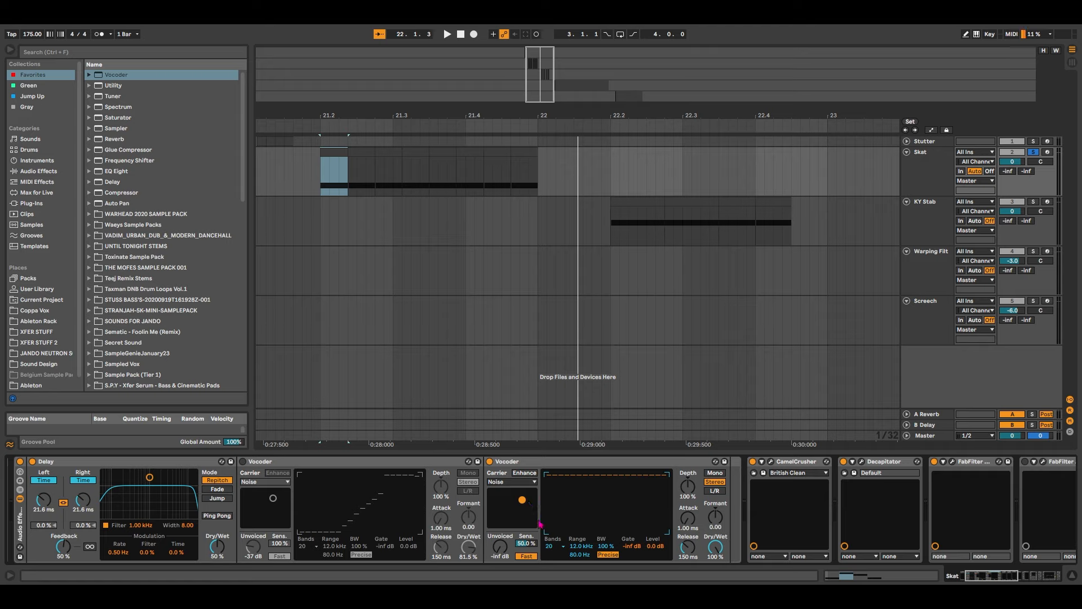
pyautogui.moveTo(516, 508)
pyautogui.mouseDown()
pyautogui.moveTo(526, 497)
pyautogui.moveTo(503, 509)
pyautogui.moveTo(522, 500)
pyautogui.mouseUp()
pyautogui.press('space')
pyautogui.moveTo(517, 504)
pyautogui.mouseDown()
pyautogui.moveTo(496, 513)
pyautogui.moveTo(528, 507)
pyautogui.mouseUp()
# Draw the new Vocoder's band levels with the low bands cut and the higher bands rising in steps while playing the Skat clips.
pyautogui.press('space')
pyautogui.press('space')
pyautogui.press('space')
pyautogui.press('space')
pyautogui.press('space')
pyautogui.press('space')
pyautogui.press('space')
pyautogui.press('space')
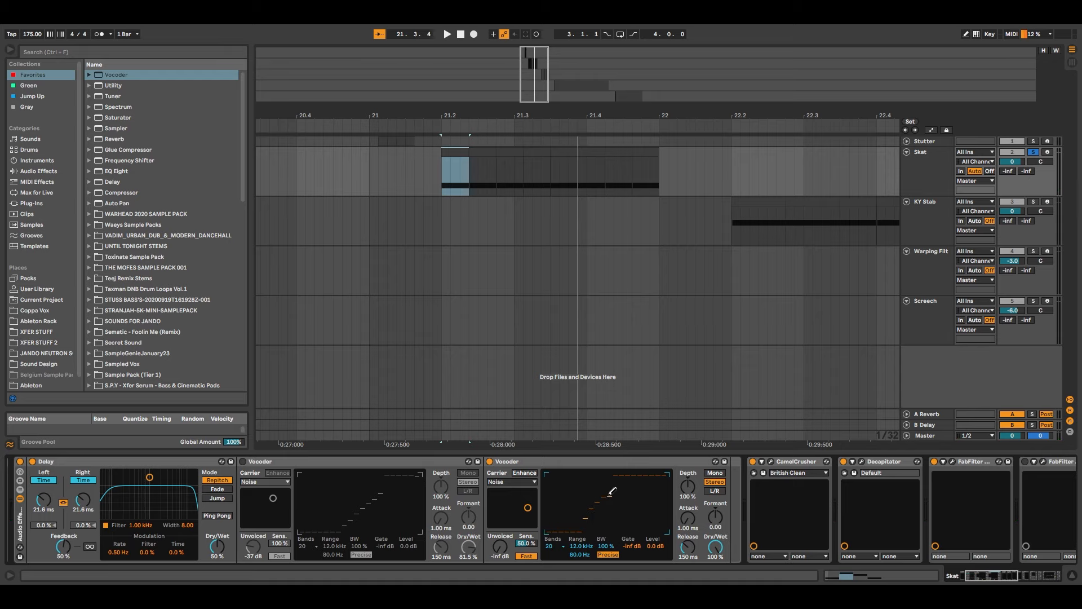
# Raise the mid bands in the new Vocoder close to full level and audition the Skat clips.
pyautogui.press('space')
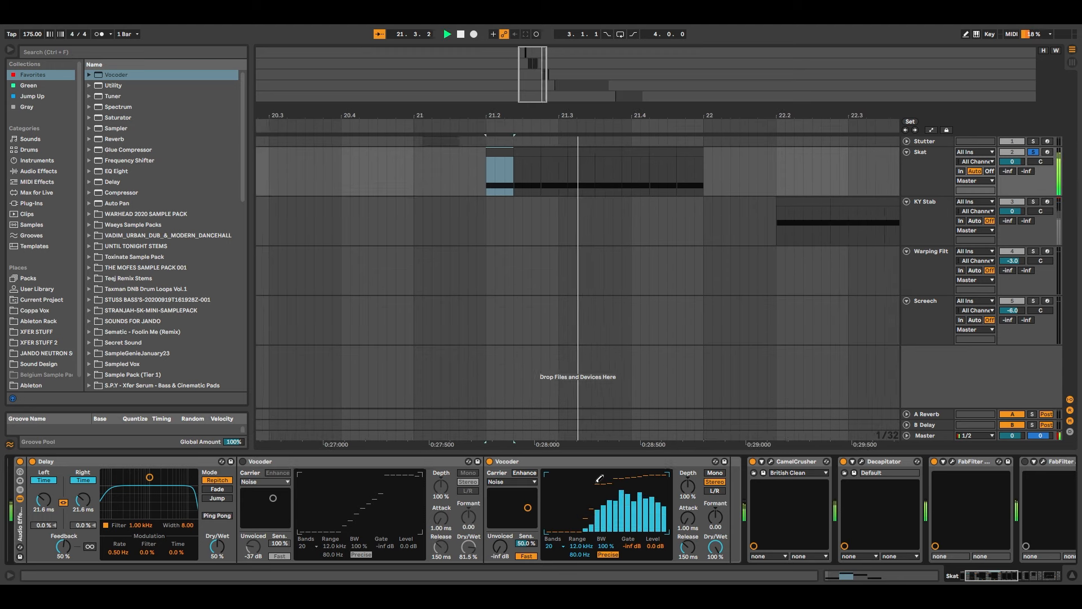
pyautogui.press('space')
pyautogui.press('space')
pyautogui.press('space')
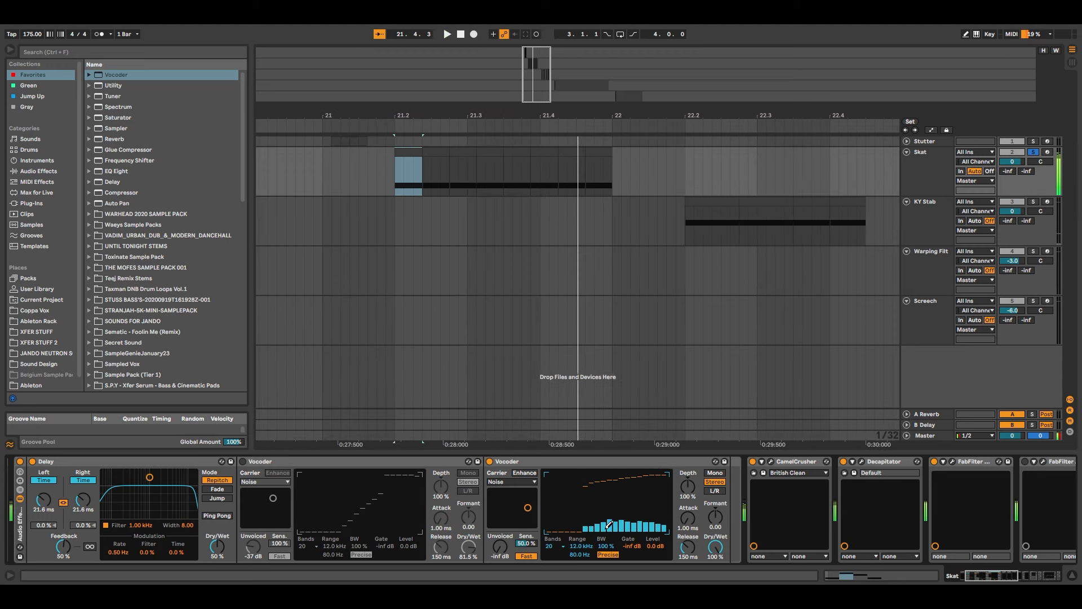
pyautogui.press('space')
pyautogui.press('space')
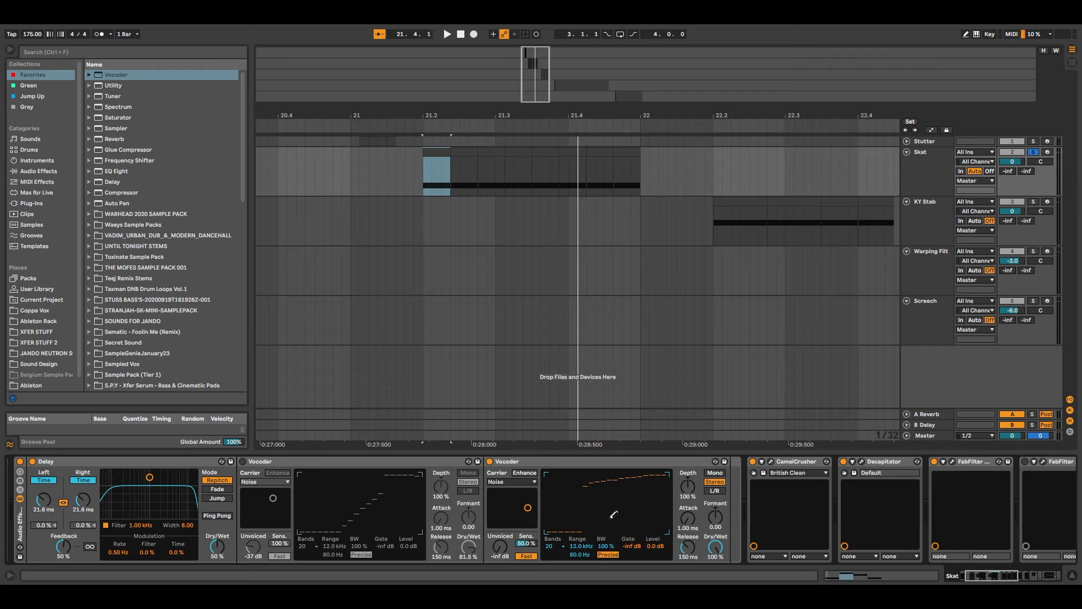
# Delete the switched-off FabFilter plug-in, the Glue Compressor and the Utility from the Skat device chain.
pyautogui.moveTo(1013, 575)
pyautogui.mouseDown()
pyautogui.moveTo(1042, 577)
pyautogui.moveTo(947, 581)
pyautogui.moveTo(1030, 576)
pyautogui.mouseUp()
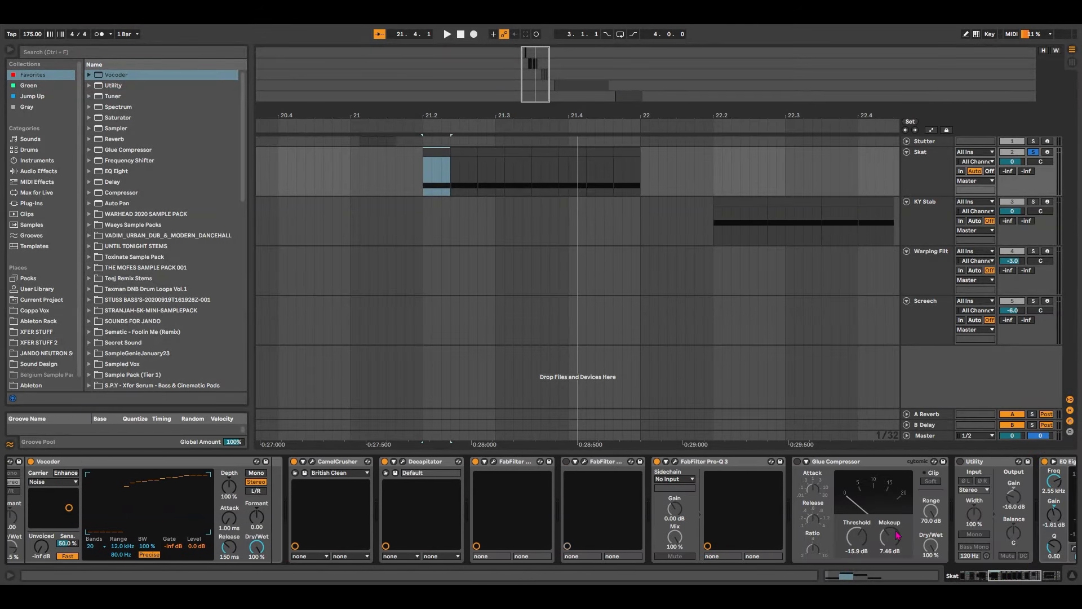
pyautogui.click(606, 465)
pyautogui.press('Delete')
pyautogui.click(754, 465)
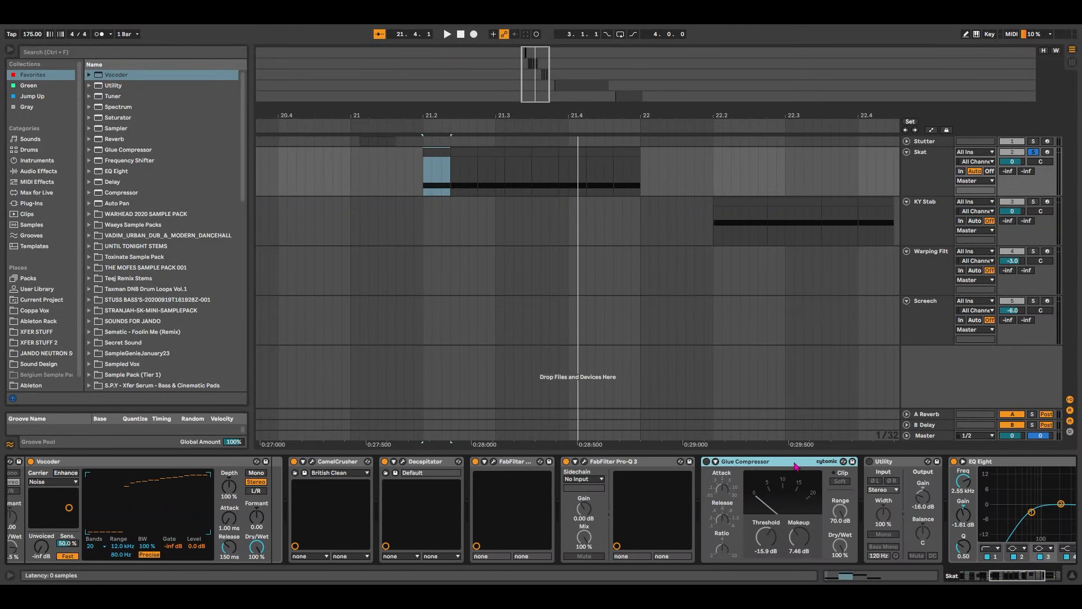
pyautogui.press('Delete')
pyautogui.moveTo(743, 463); pyautogui.dragTo(966, 470)
pyautogui.press('Delete')
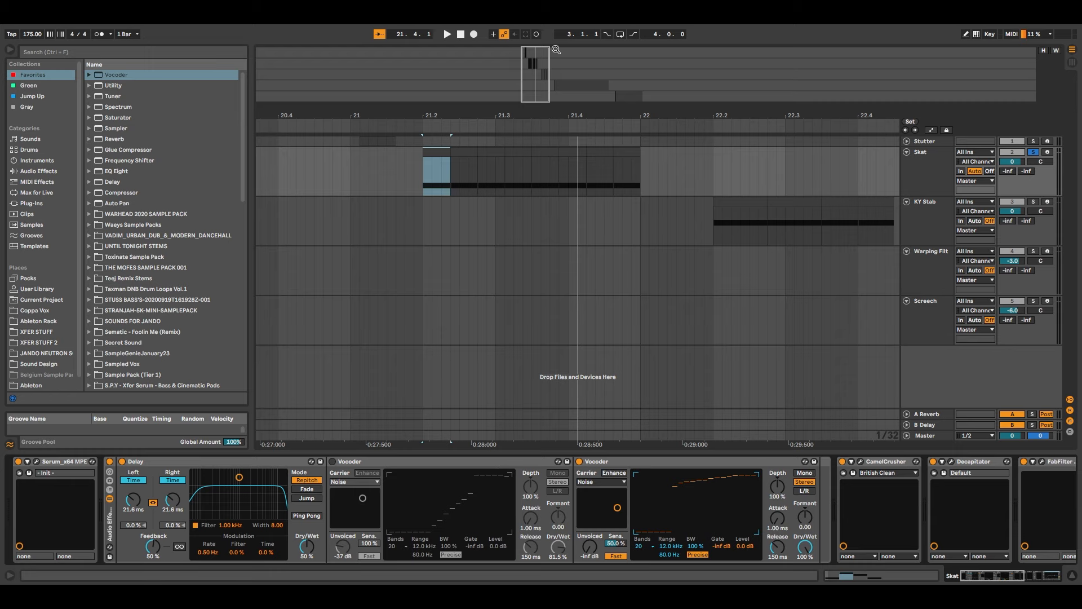
# Turn off the second Vocoder and turn the original Vocoder back on in the Skat rack.
pyautogui.moveTo(537, 88)
pyautogui.mouseDown()
pyautogui.moveTo(537, 59)
pyautogui.moveTo(537, 87)
pyautogui.mouseUp()
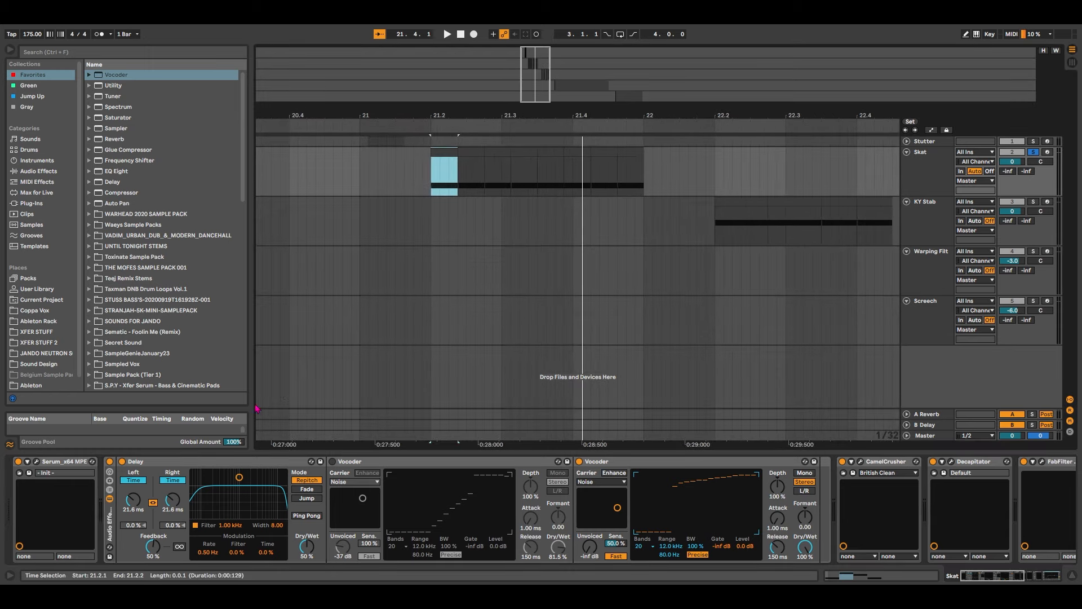
pyautogui.moveTo(1001, 574); pyautogui.dragTo(953, 572)
pyautogui.click(579, 461)
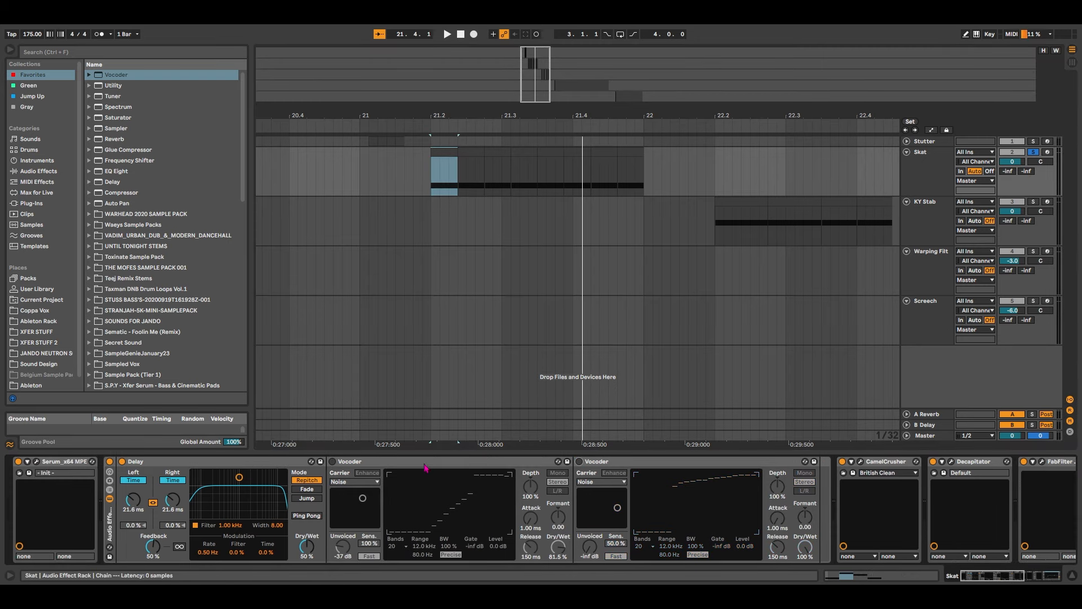
pyautogui.click(332, 462)
# Examine Skat's CamelCrusher, Decapitator, FabFilter Pro-R and FabFilter Pro-Q 3 devices, closing each opened plug-in window.
pyautogui.moveTo(983, 575); pyautogui.dragTo(1019, 580)
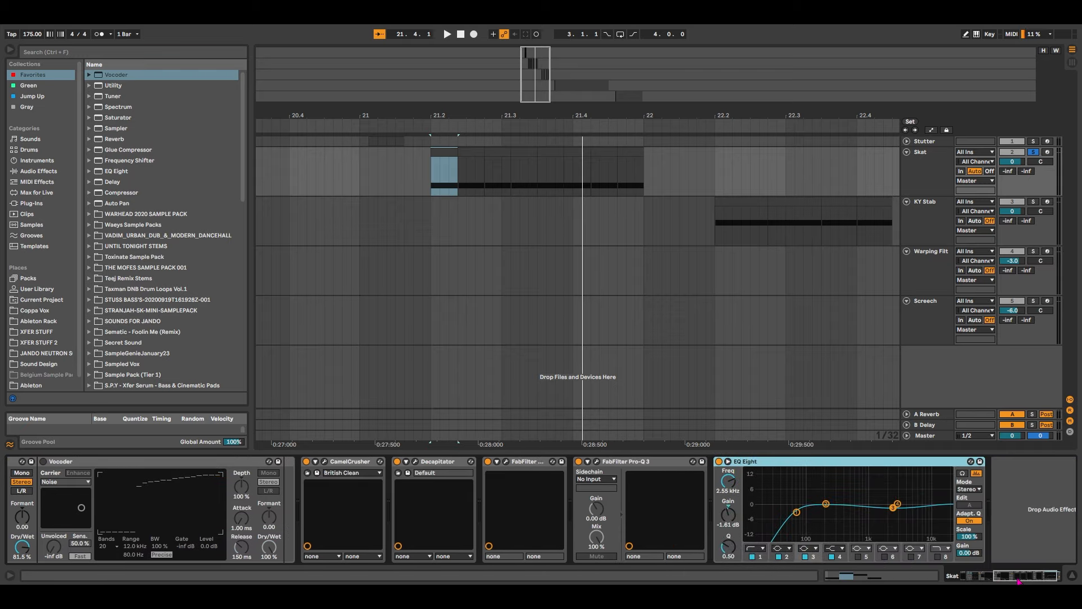
pyautogui.click(361, 461)
pyautogui.click(451, 462)
pyautogui.click(351, 462)
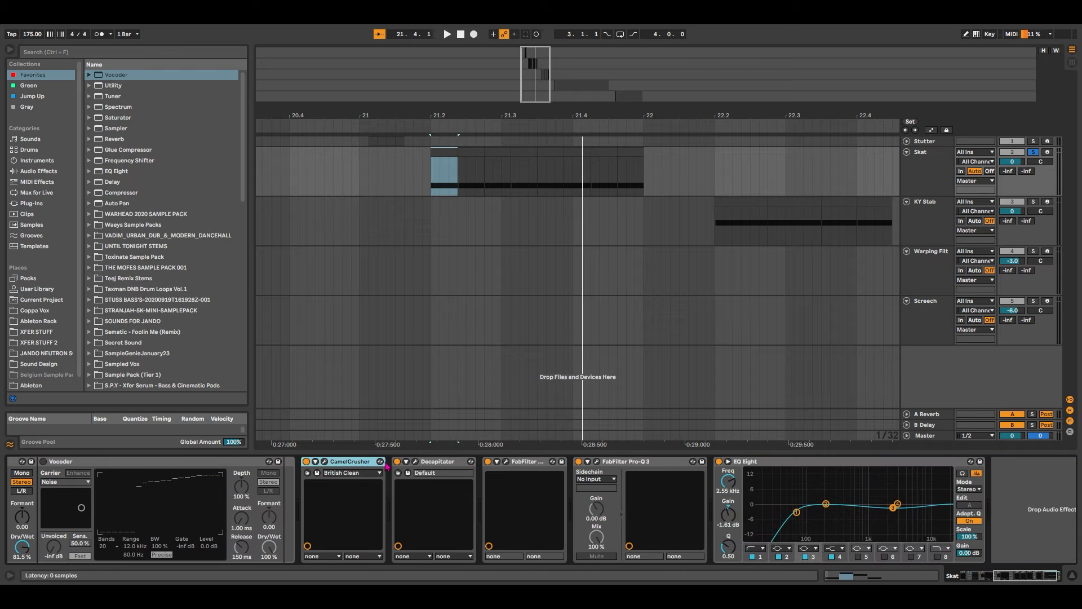
pyautogui.click(527, 462)
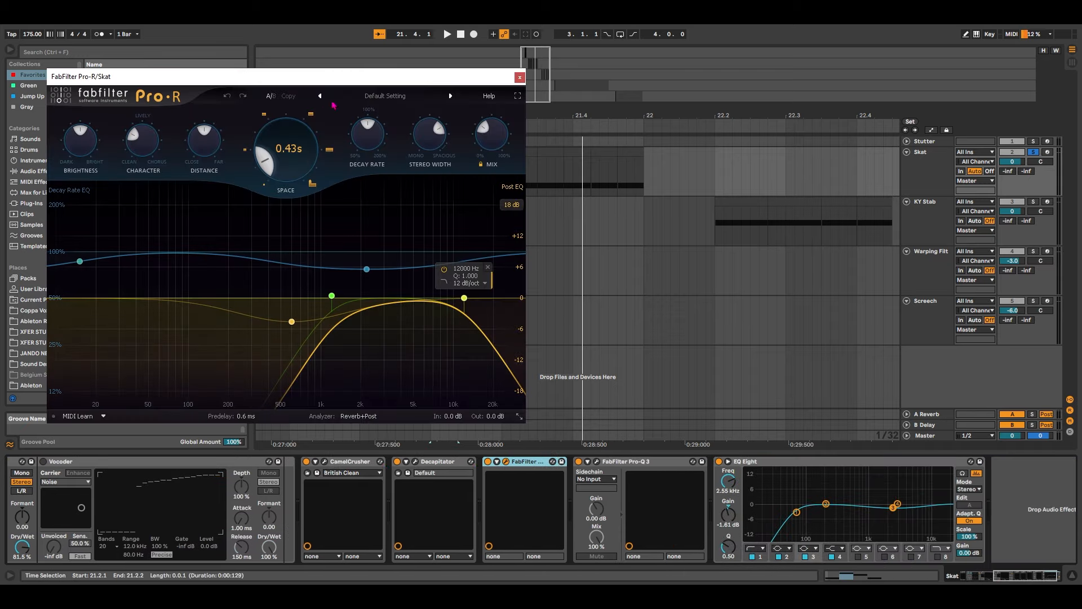
pyautogui.moveTo(370, 76); pyautogui.dragTo(538, 92)
pyautogui.click(694, 91)
pyautogui.click(597, 461)
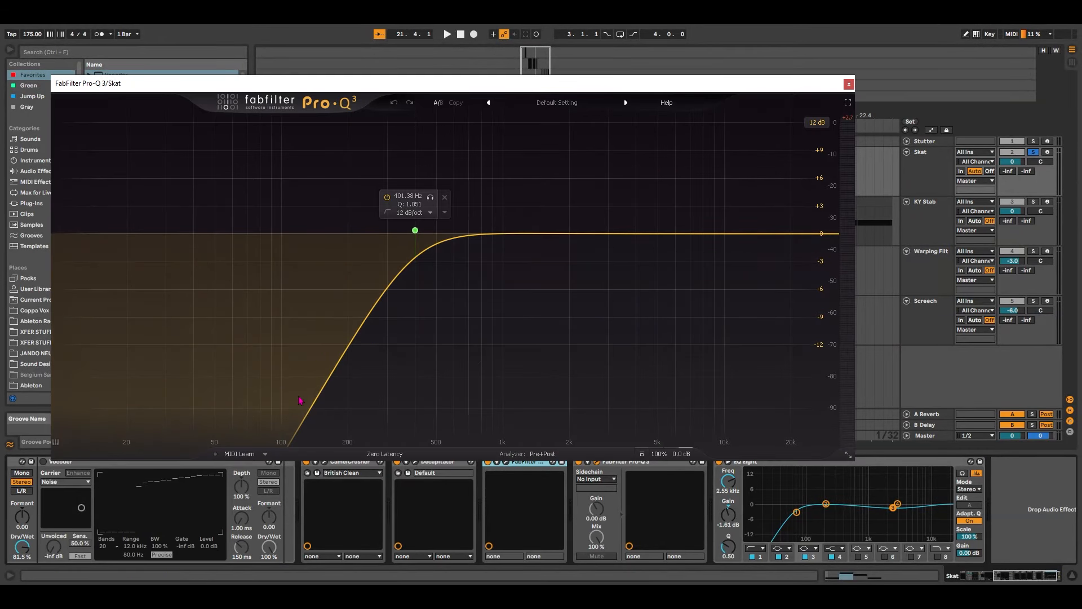
pyautogui.click(848, 84)
# Review the oscillator, effects and modulation matrix pages of Skat's Serum and close its window.
pyautogui.click(1018, 579)
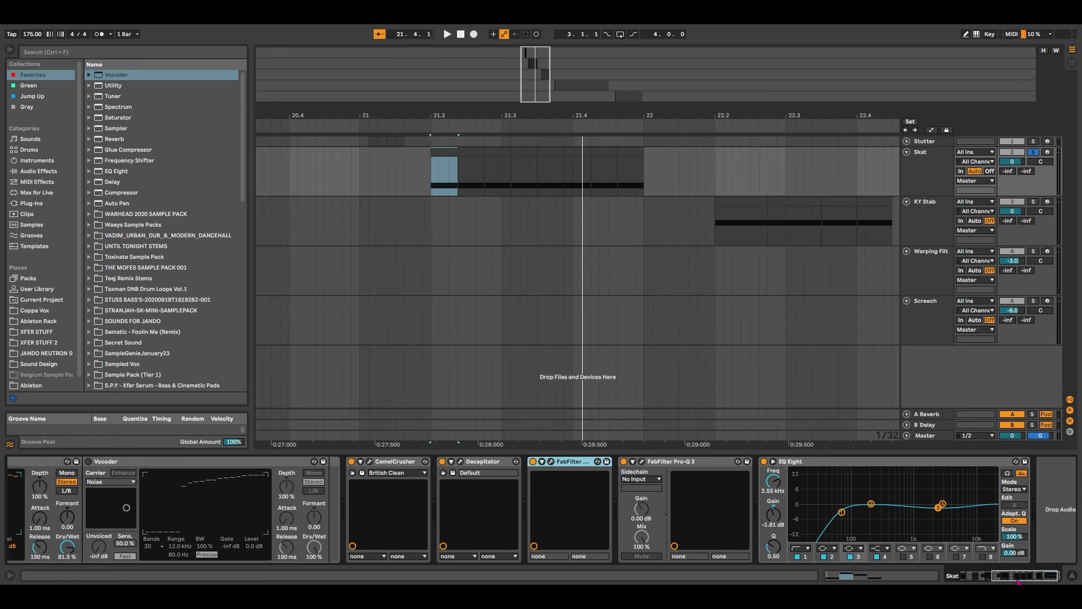
pyautogui.moveTo(1018, 582); pyautogui.dragTo(986, 581)
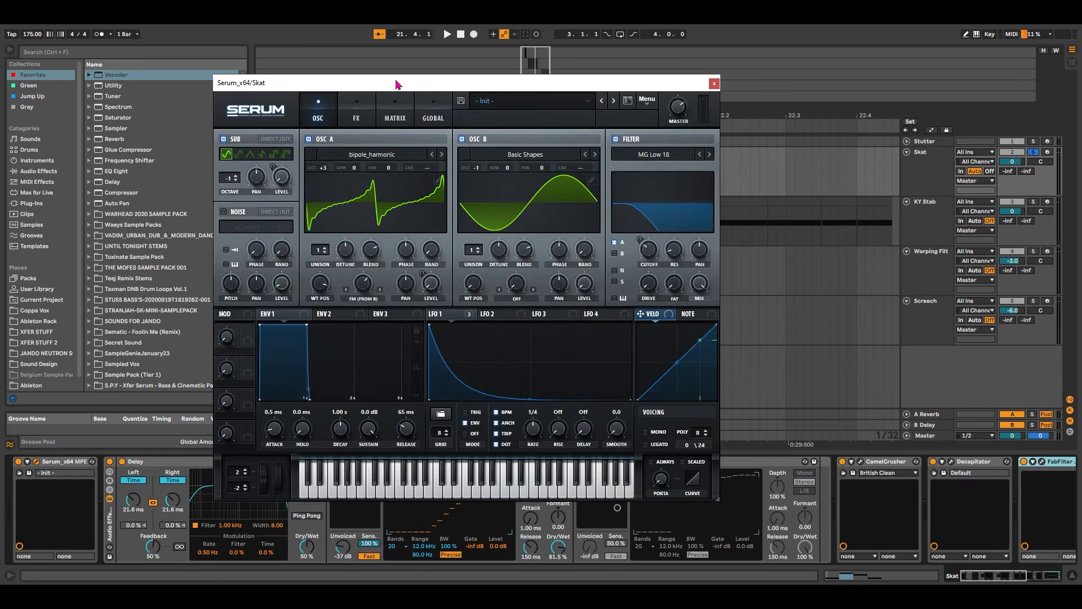
pyautogui.moveTo(397, 81); pyautogui.dragTo(444, 80)
pyautogui.click(404, 113)
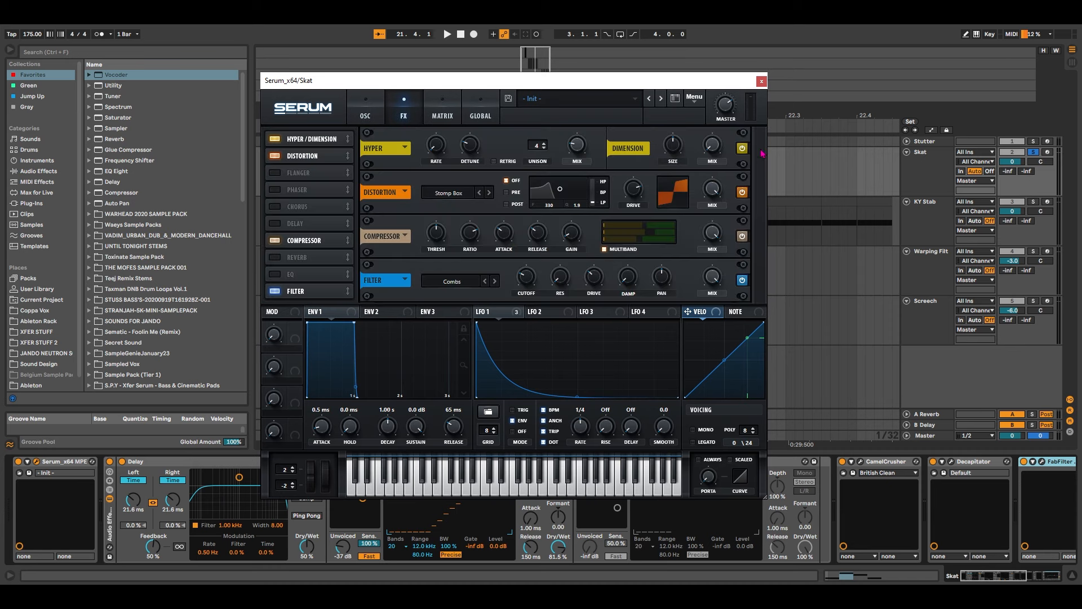
pyautogui.click(442, 113)
pyautogui.click(365, 112)
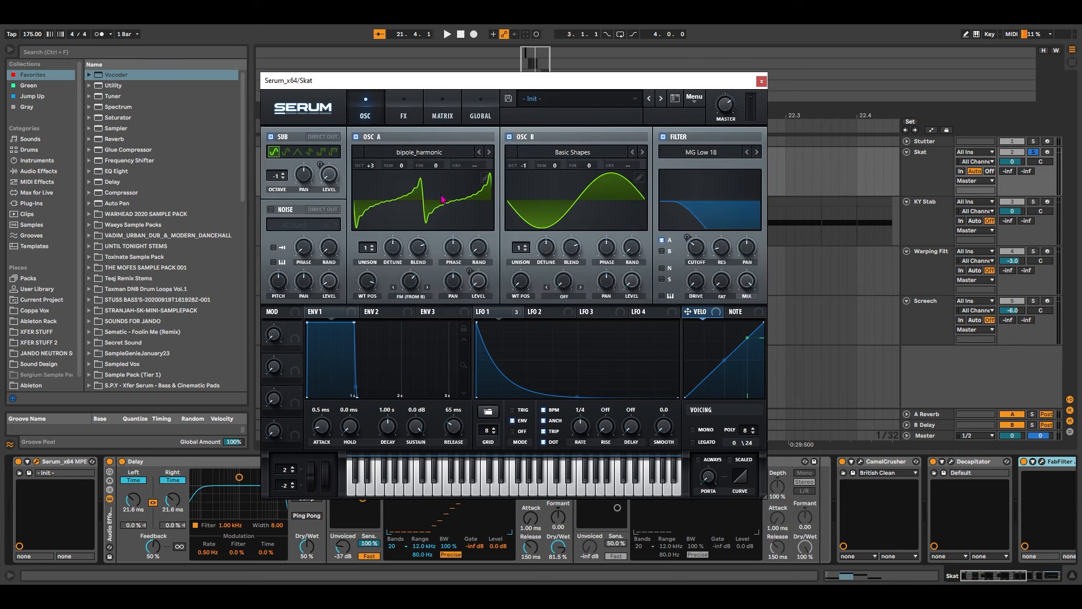
pyautogui.click(762, 80)
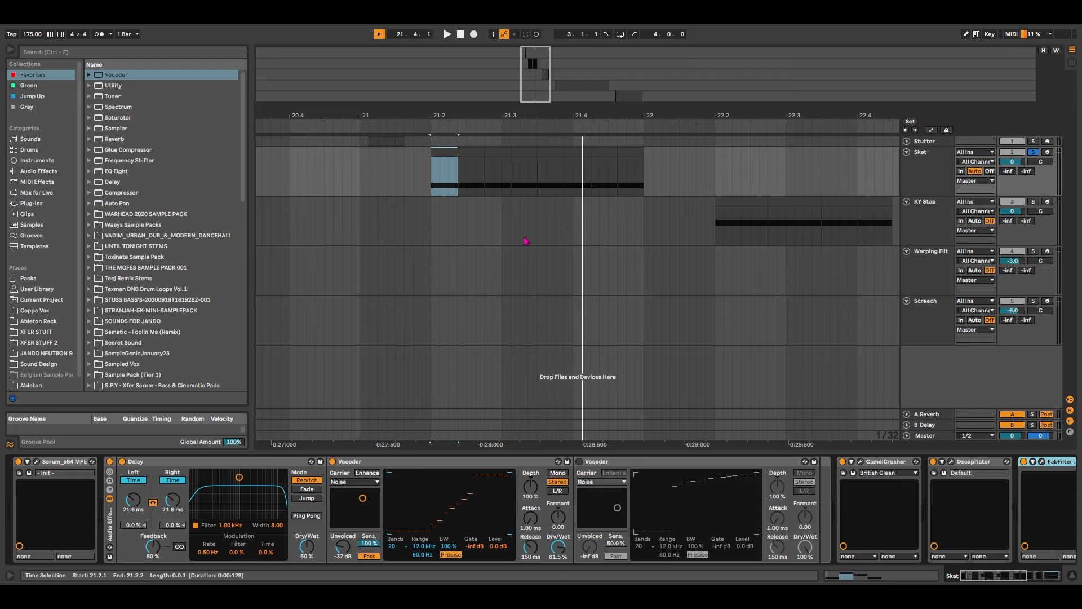
# Duplicate the Skat track, solo the copy and open its Serum while playing the clips.
pyautogui.click(916, 176)
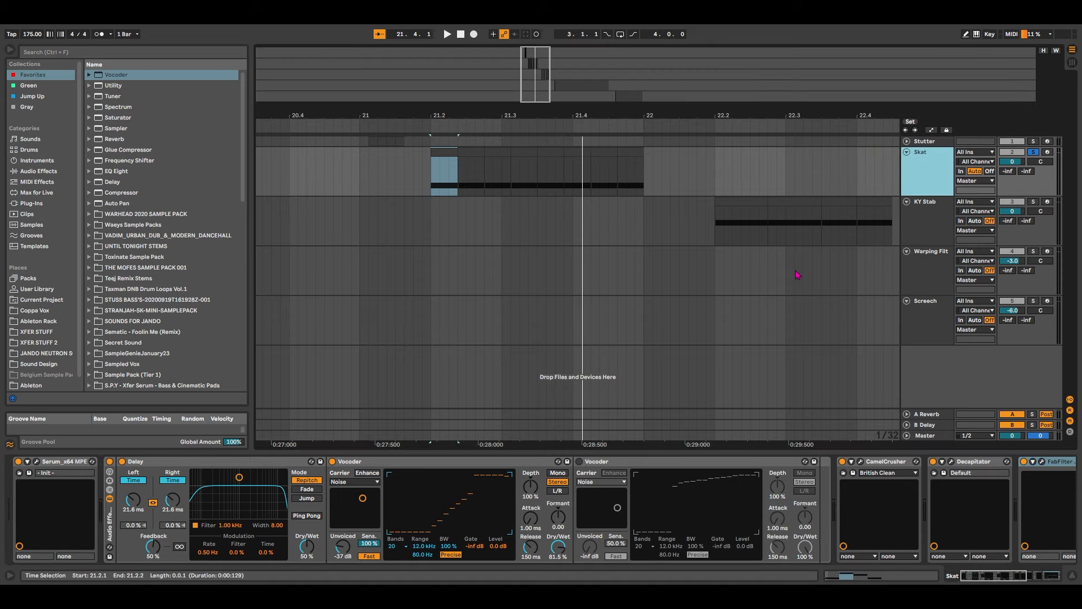
pyautogui.hotkey('ctrl', 'd')
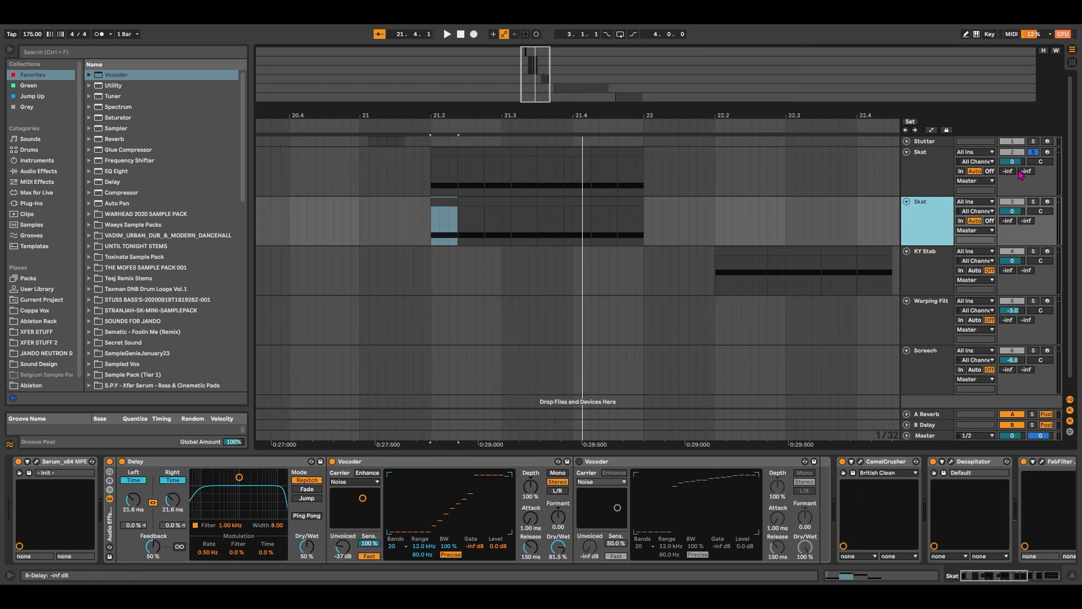
pyautogui.click(27, 461)
pyautogui.click(36, 461)
pyautogui.press('space')
# Try different wavetable positions for Osc A and Osc B in the duplicate's Serum, with Osc B at 7, while the clips play.
pyautogui.moveTo(371, 165)
pyautogui.mouseDown()
pyautogui.moveTo(377, 184)
pyautogui.moveTo(378, 162)
pyautogui.mouseUp()
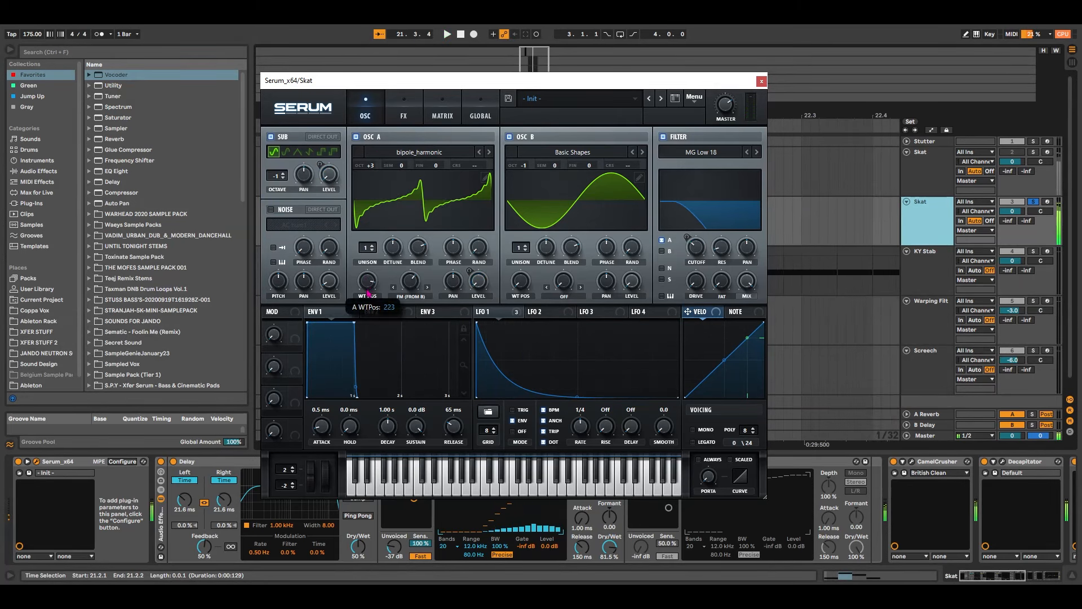
pyautogui.moveTo(357, 423); pyautogui.dragTo(372, 248)
pyautogui.moveTo(521, 282); pyautogui.dragTo(526, 237)
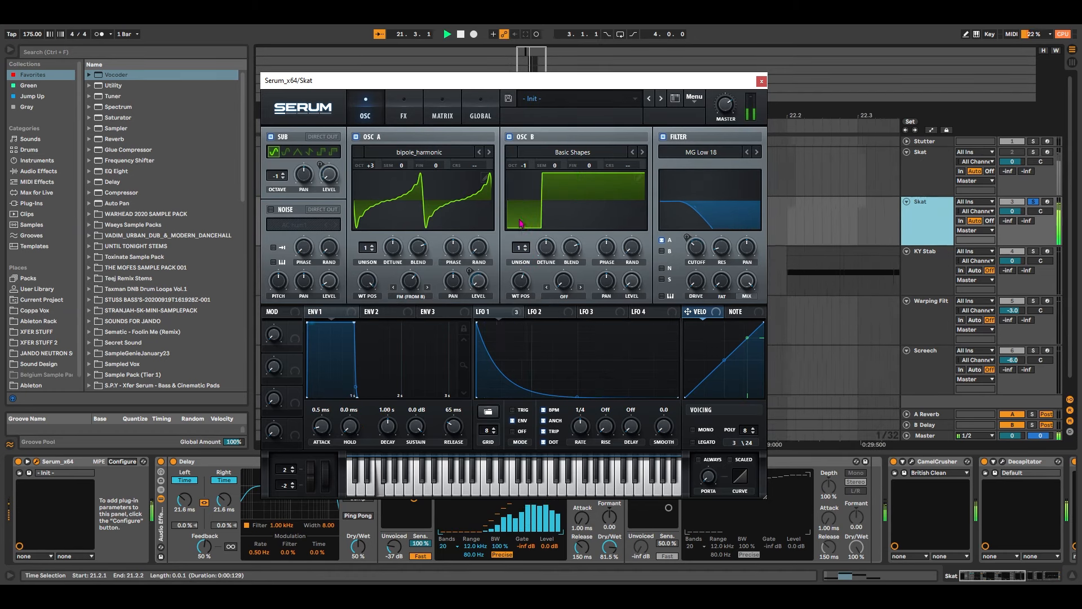
pyautogui.moveTo(368, 281); pyautogui.dragTo(367, 328)
pyautogui.moveTo(521, 282); pyautogui.dragTo(530, 227)
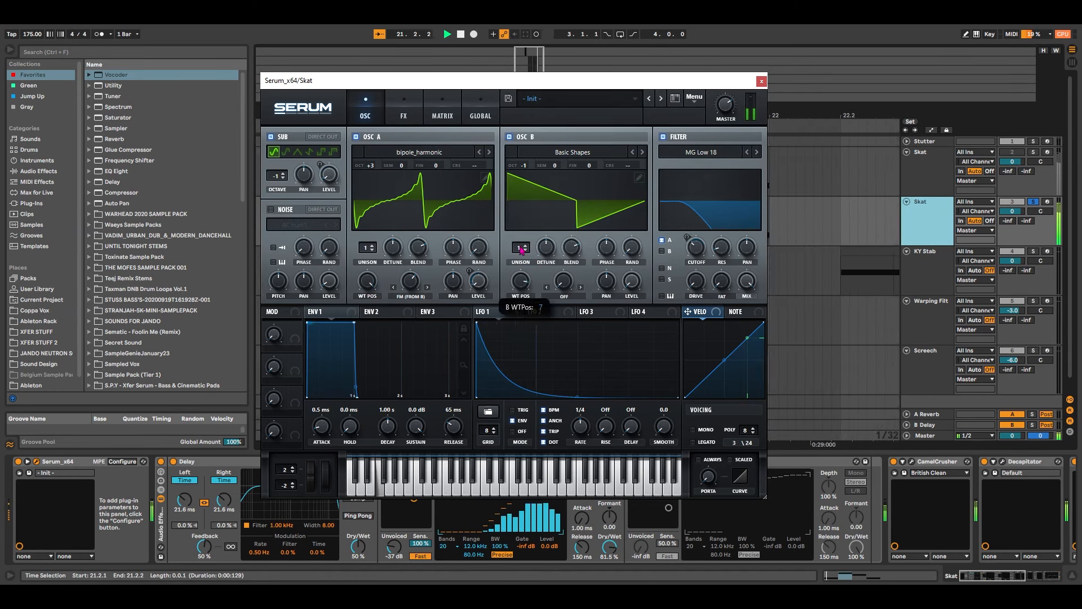
pyautogui.press('space')
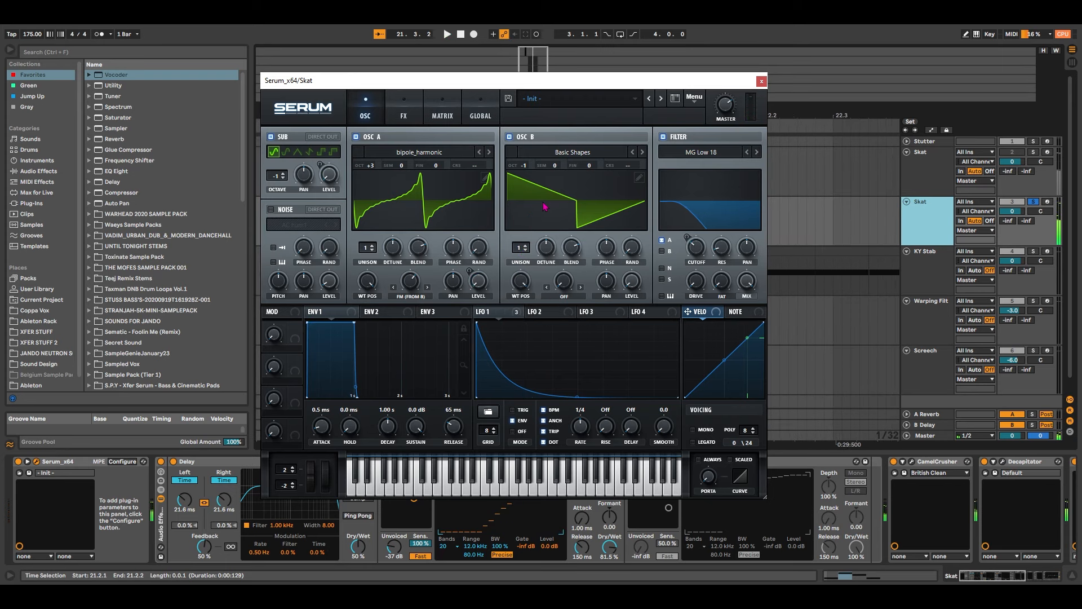
# Close Serum, delete the duplicate Skat track and deactivate the original Skat track.
pyautogui.click(764, 85)
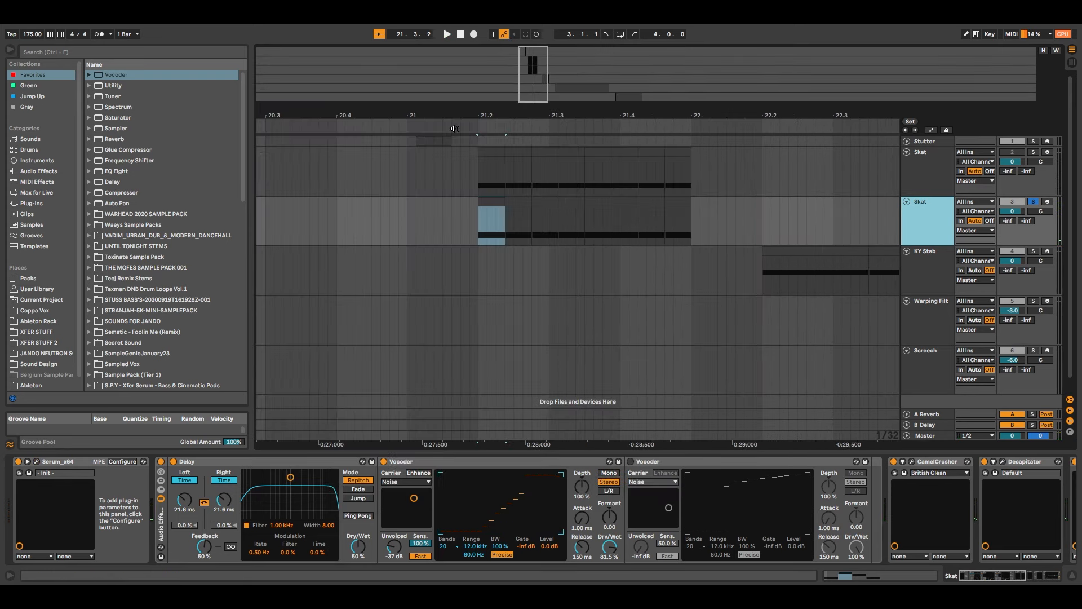
pyautogui.moveTo(539, 74); pyautogui.dragTo(539, 41)
pyautogui.click(930, 209)
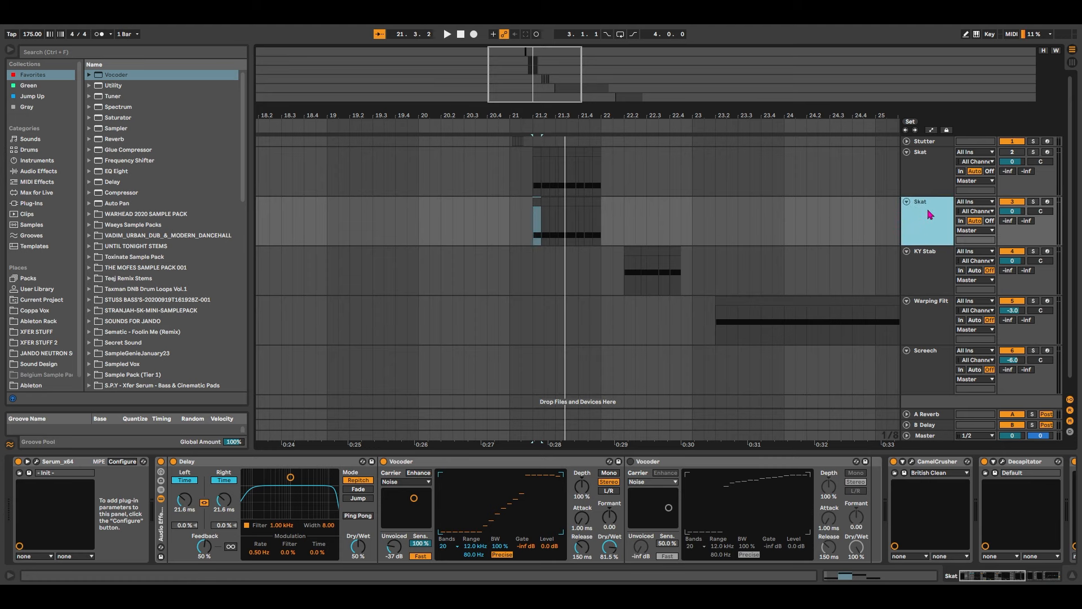
pyautogui.press('Delete')
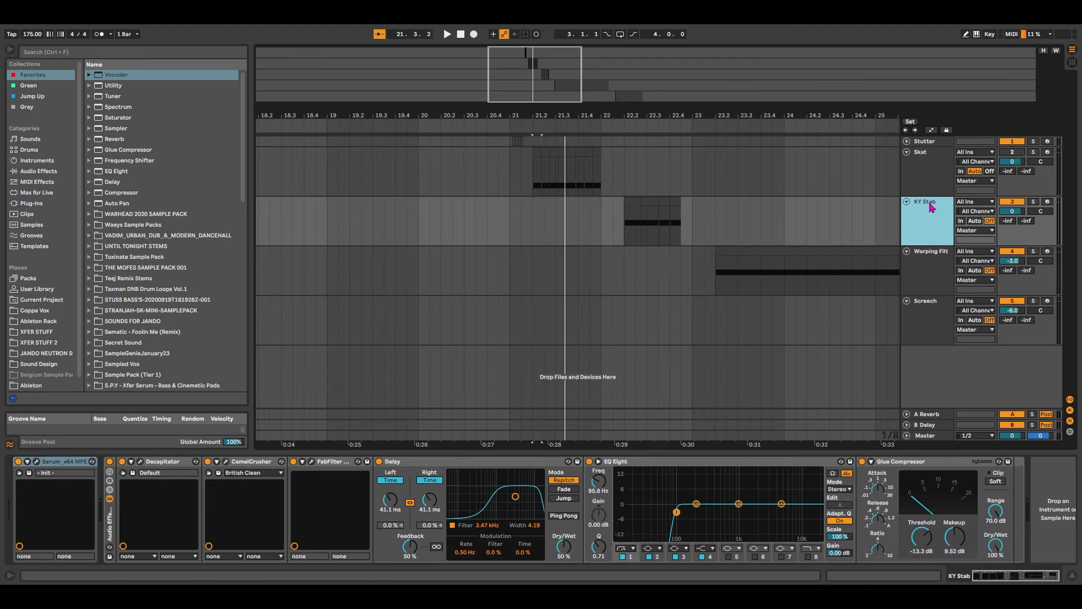
# Deactivate the Stutter track.
pyautogui.click(930, 165)
pyautogui.click(930, 144)
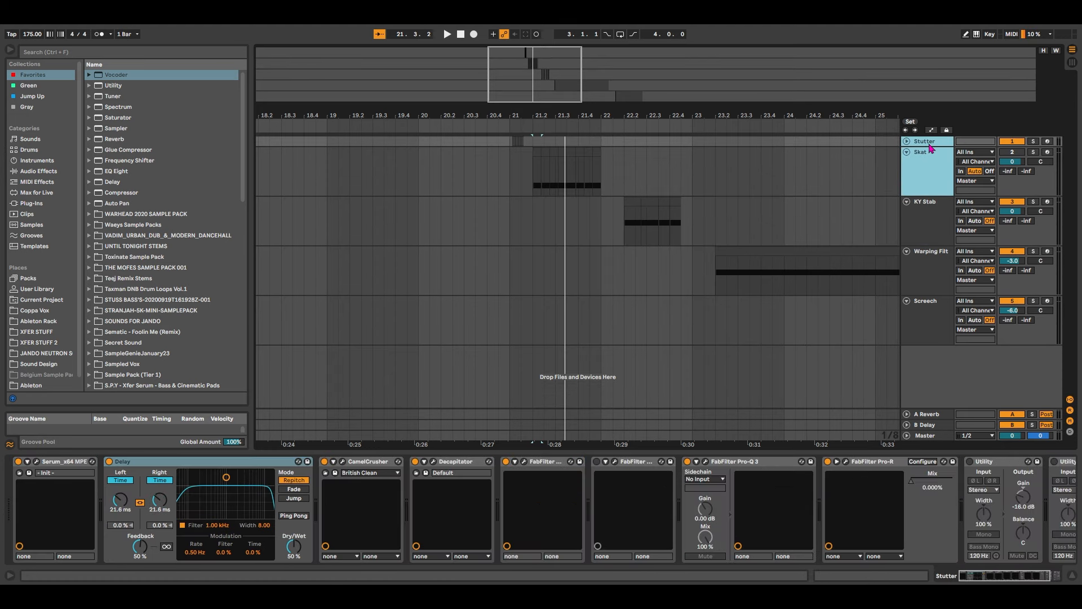
pyautogui.click(1013, 142)
# Solo the KY Stab track and play its clips from 22.2.1.
pyautogui.click(924, 217)
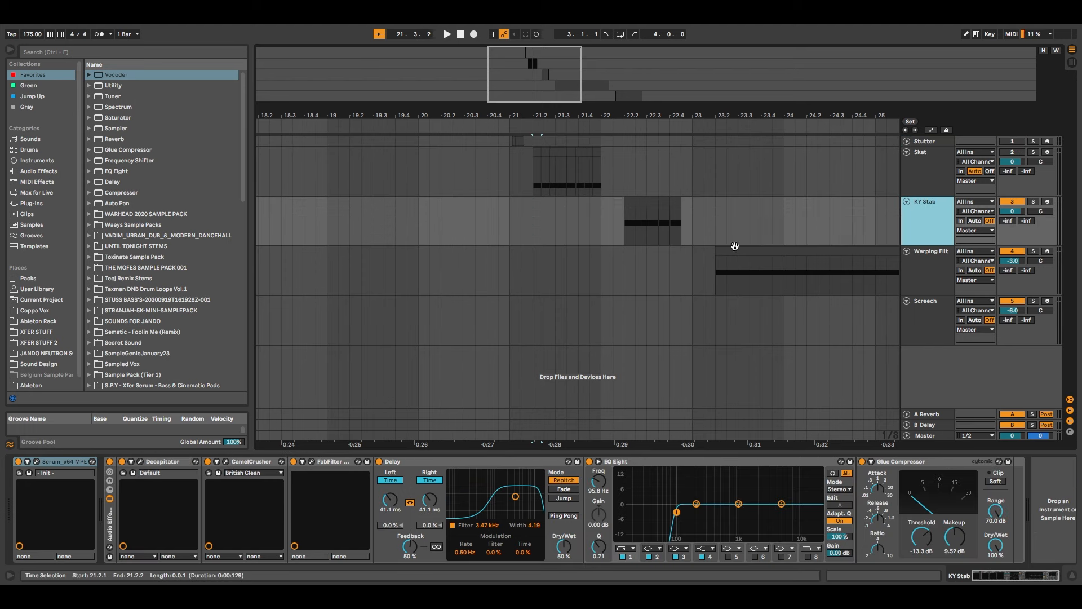
pyautogui.moveTo(735, 244); pyautogui.dragTo(577, 234)
pyautogui.click(474, 227)
pyautogui.press('s')
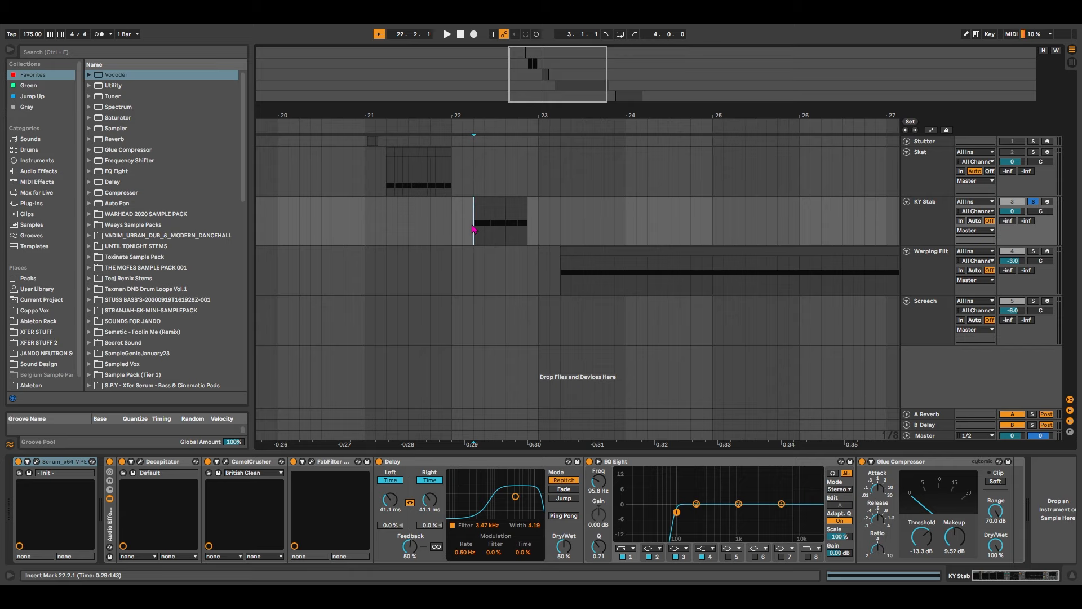
pyautogui.press('space')
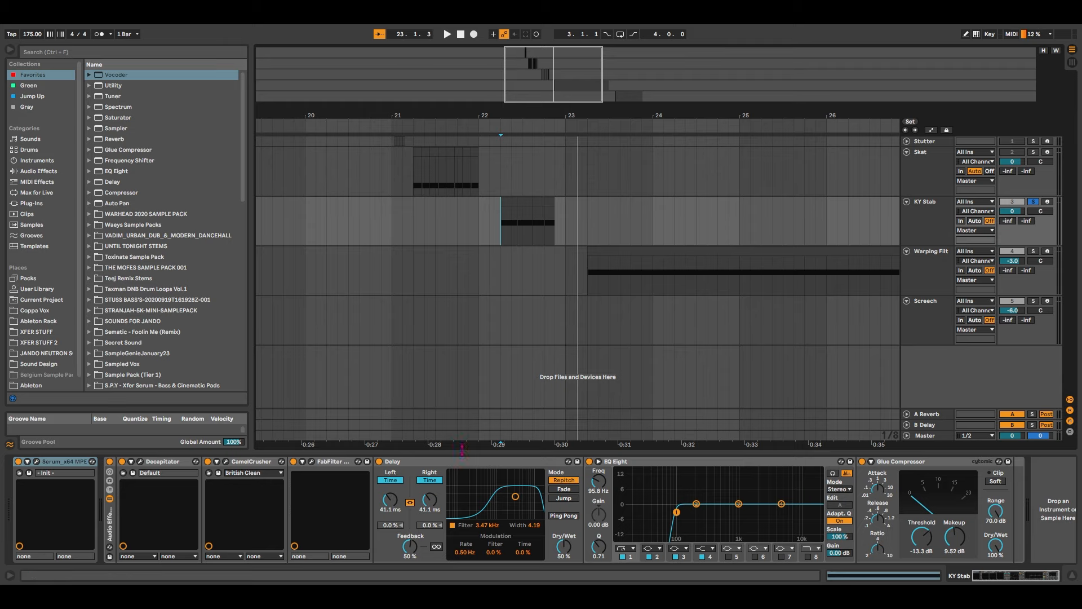
# Bypass the Delay on the KY Stab track and play the clips without it.
pyautogui.click(432, 464)
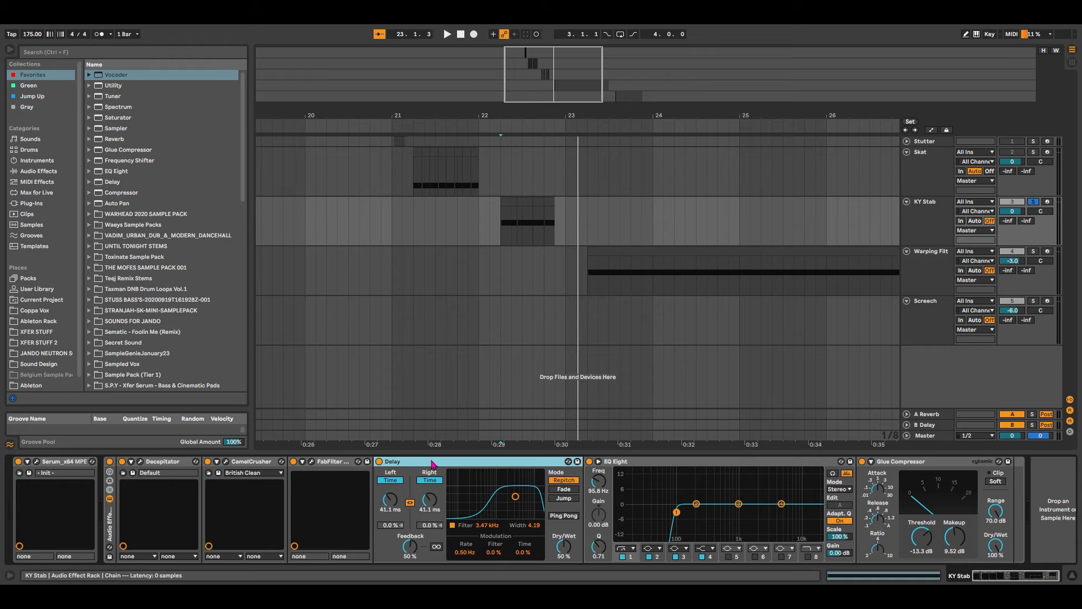
pyautogui.click(378, 461)
pyautogui.press('space')
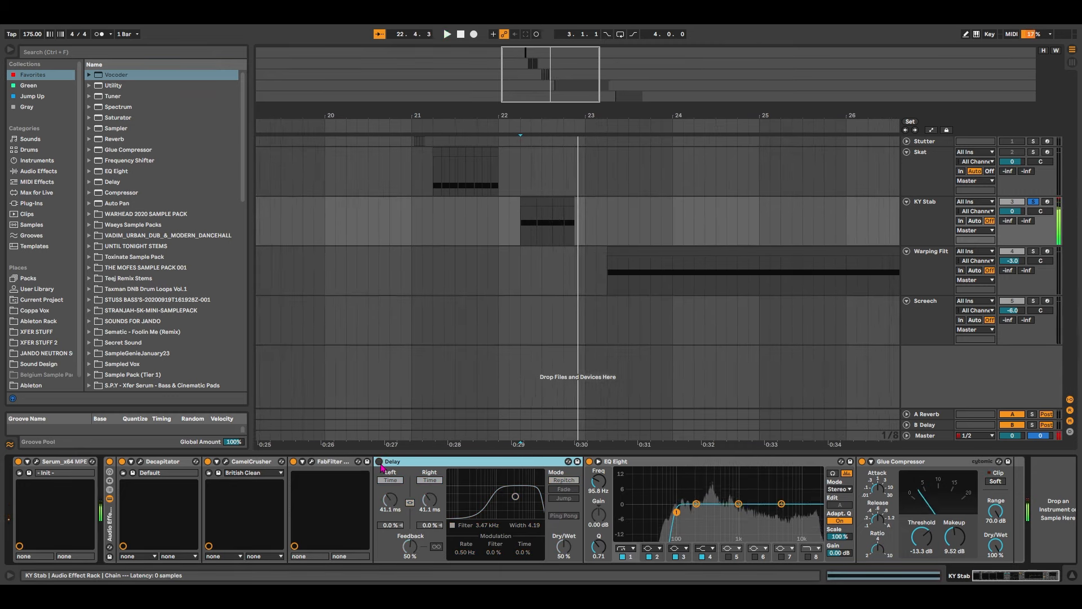
# Open Serum on the KY Stab track and examine its oscillator page.
pyautogui.click(36, 461)
pyautogui.click(418, 134)
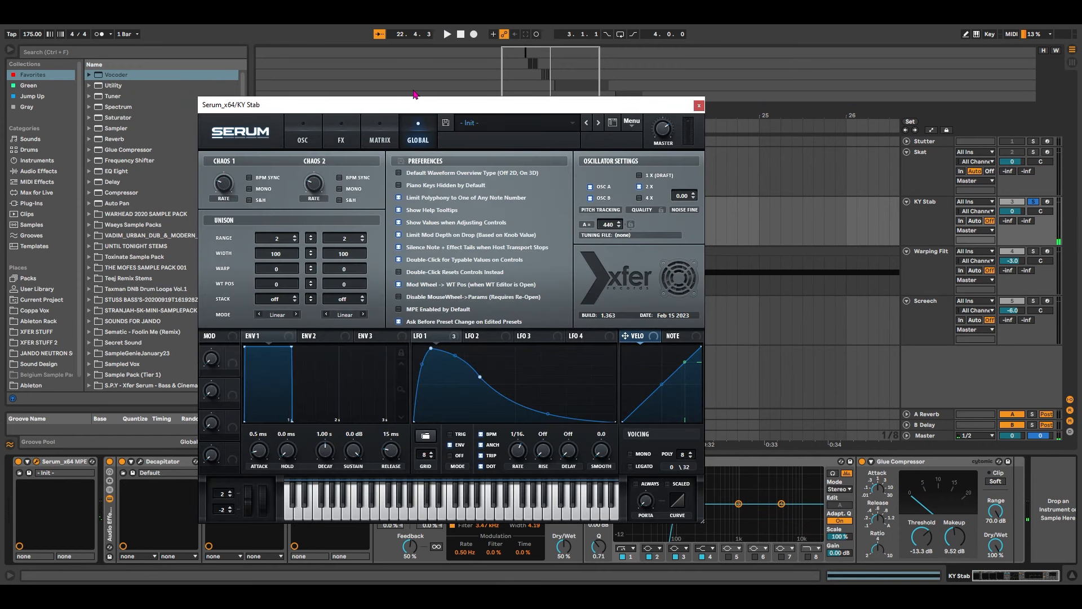
pyautogui.click(303, 136)
pyautogui.moveTo(364, 101); pyautogui.dragTo(529, 75)
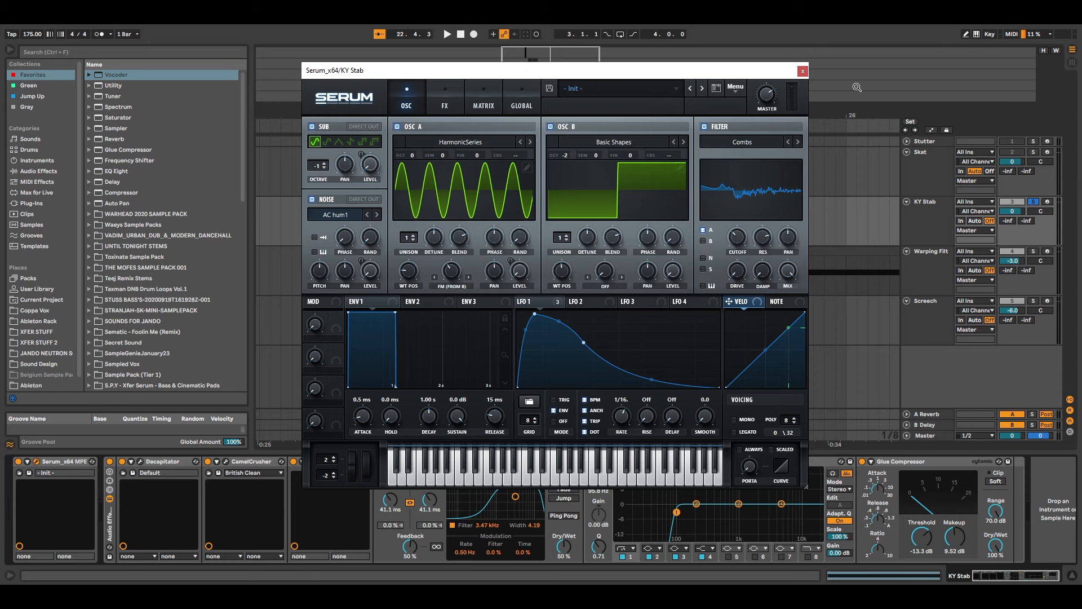
# Duplicate the KY Stab track, deactivate the original, and play the duplicate's clips with its Serum open at the filter cutoff.
pyautogui.click(803, 71)
pyautogui.hotkey('ctrl', 'd')
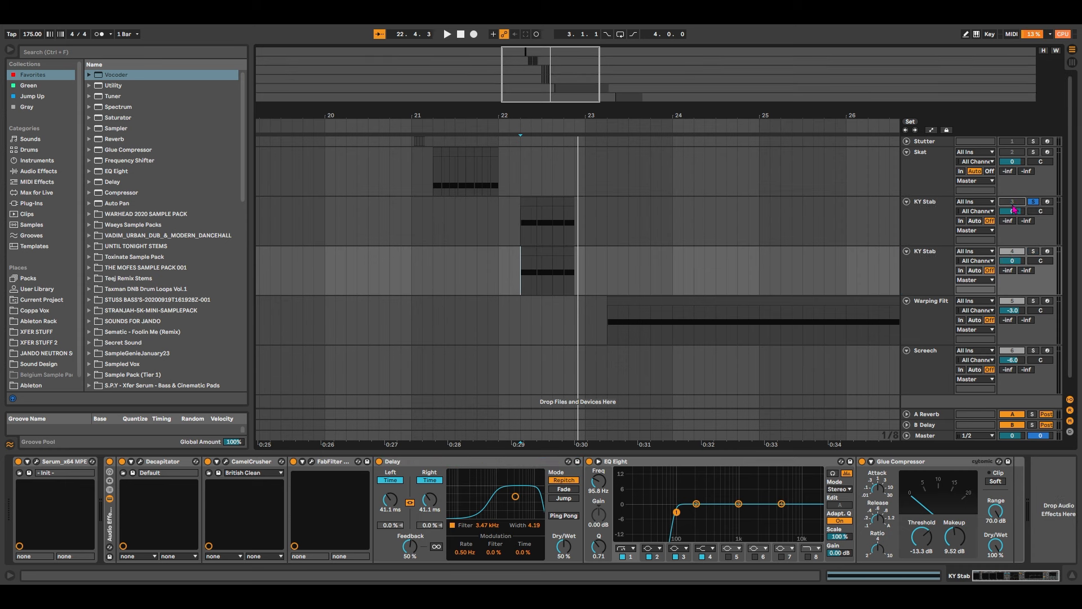
pyautogui.click(37, 466)
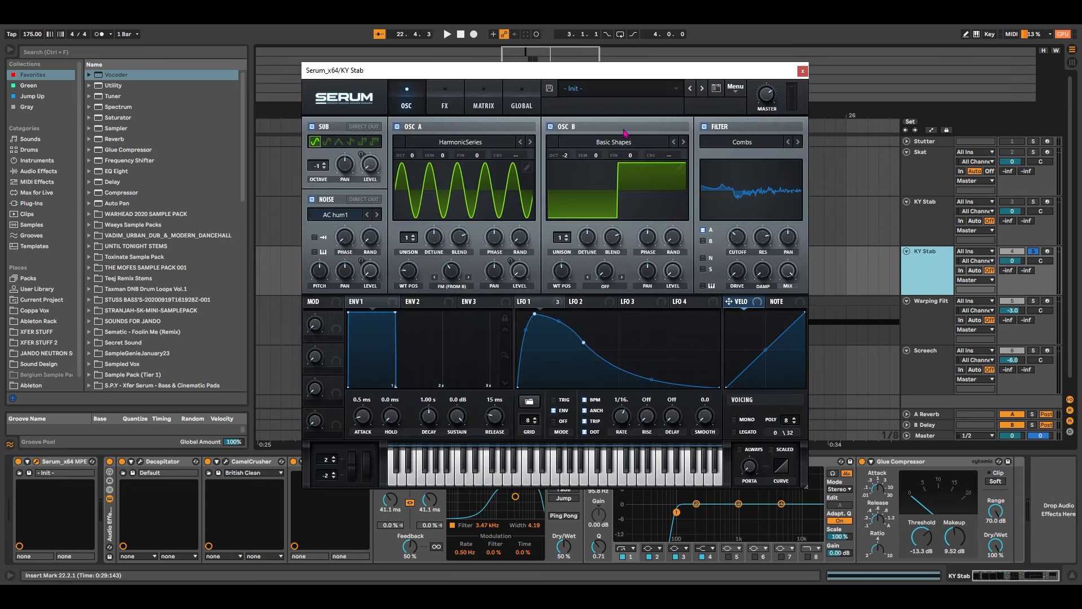
pyautogui.press('space')
pyautogui.moveTo(687, 236)
pyautogui.mouseDown()
pyautogui.moveTo(689, 270)
pyautogui.moveTo(700, 152)
pyautogui.moveTo(695, 255)
pyautogui.moveTo(690, 239)
pyautogui.mouseUp()
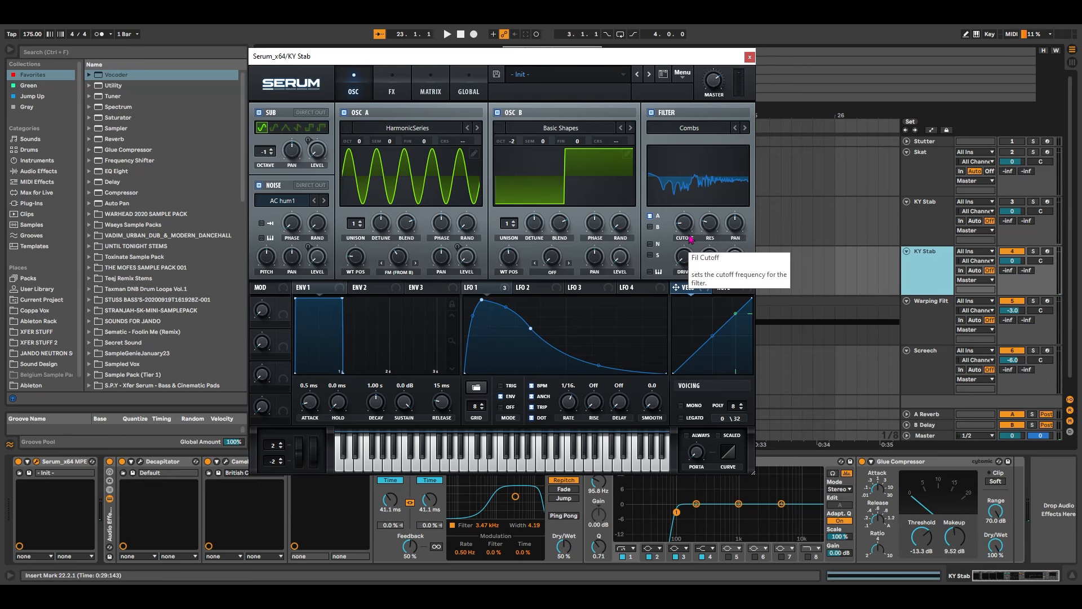
# Review the duplicate's Serum effects and try the compressor's multiband option while the clips play, ending on the oscillator page.
pyautogui.click(394, 94)
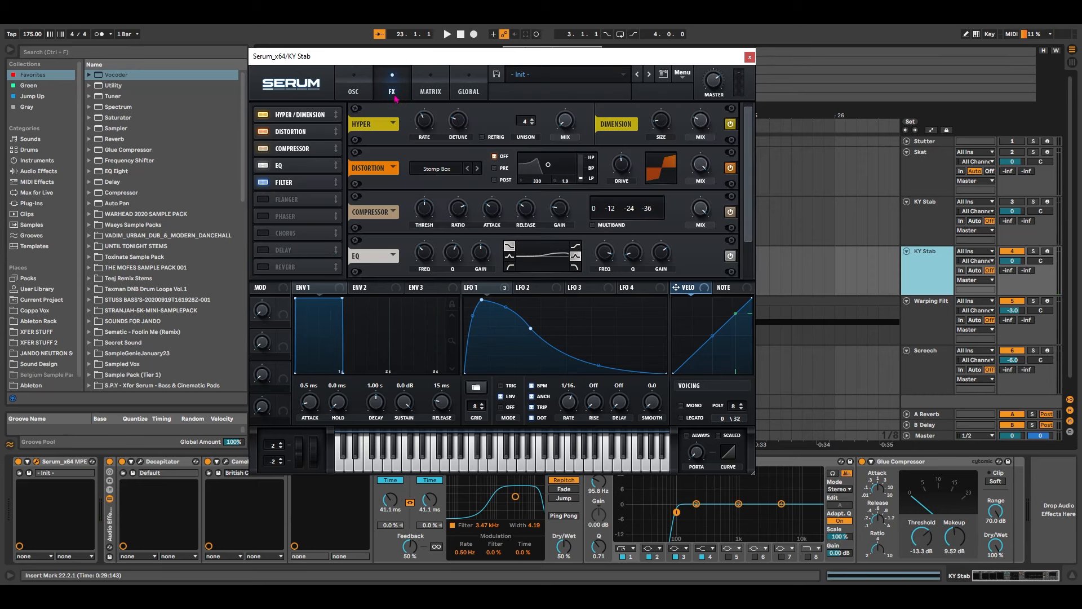
pyautogui.click(320, 188)
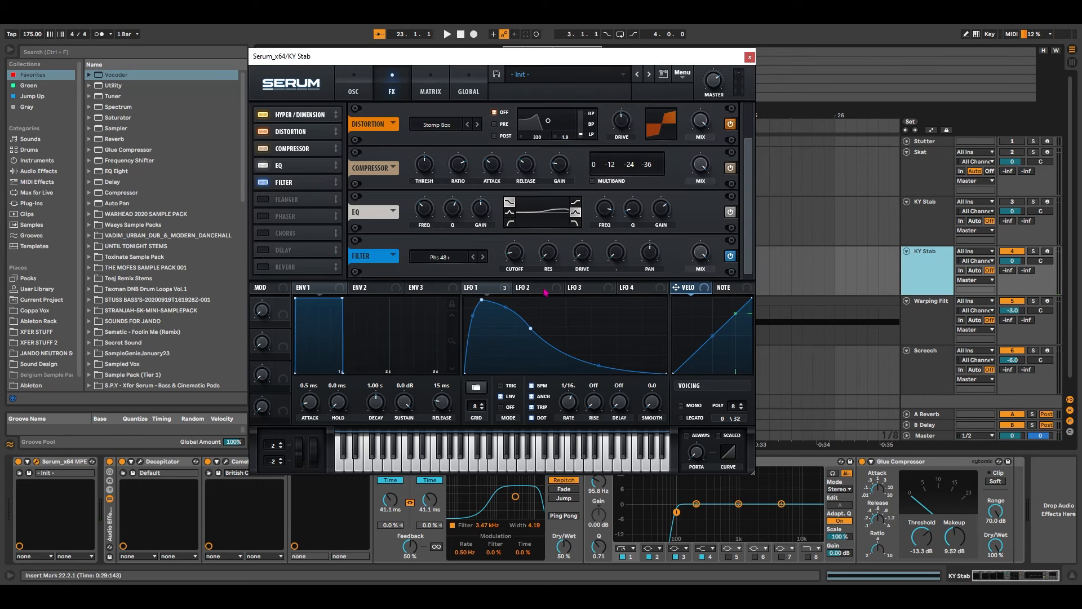
pyautogui.click(365, 81)
pyautogui.click(392, 84)
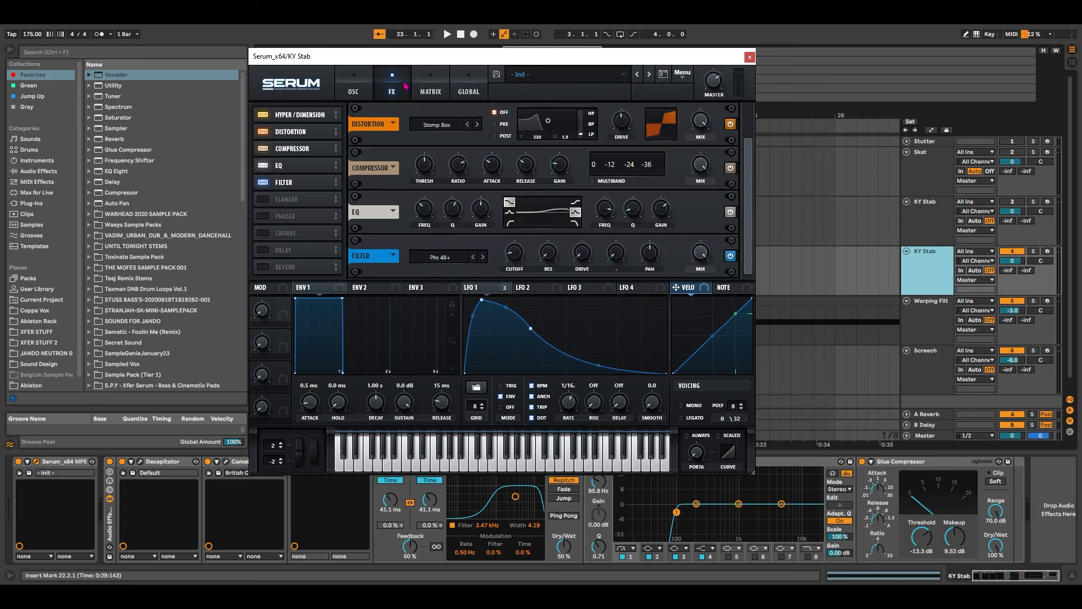
pyautogui.click(601, 181)
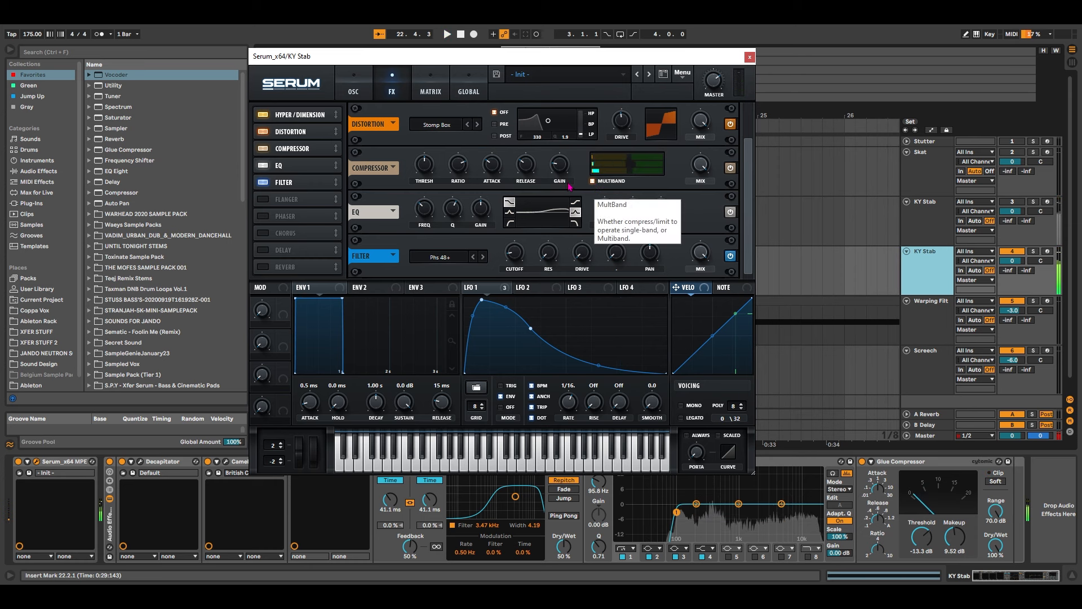
pyautogui.click(592, 181)
pyautogui.click(361, 84)
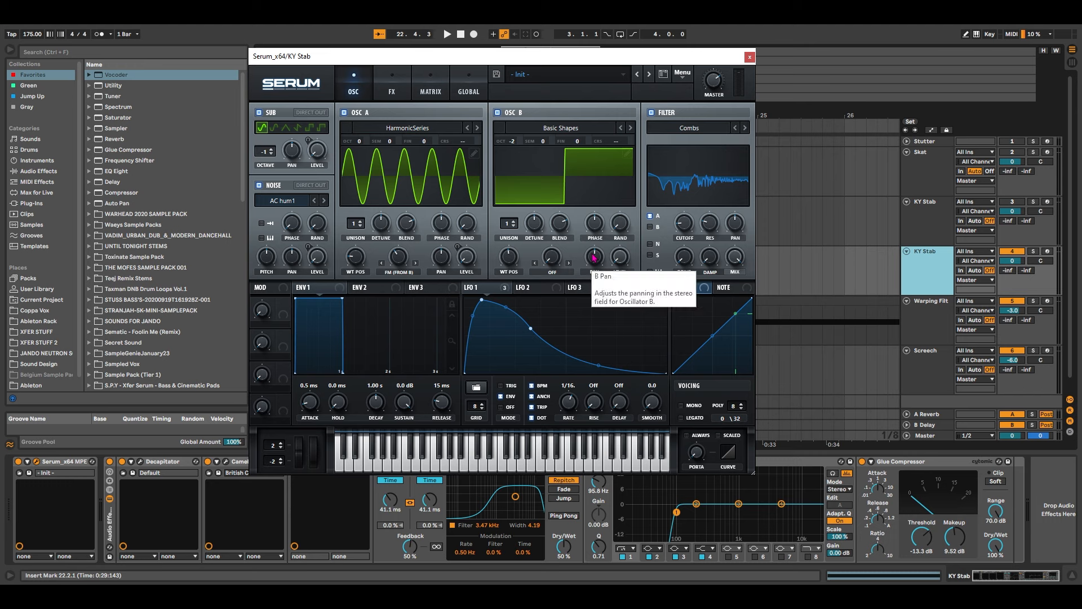
# Close Serum and delete the duplicate KY Stab track.
pyautogui.click(750, 58)
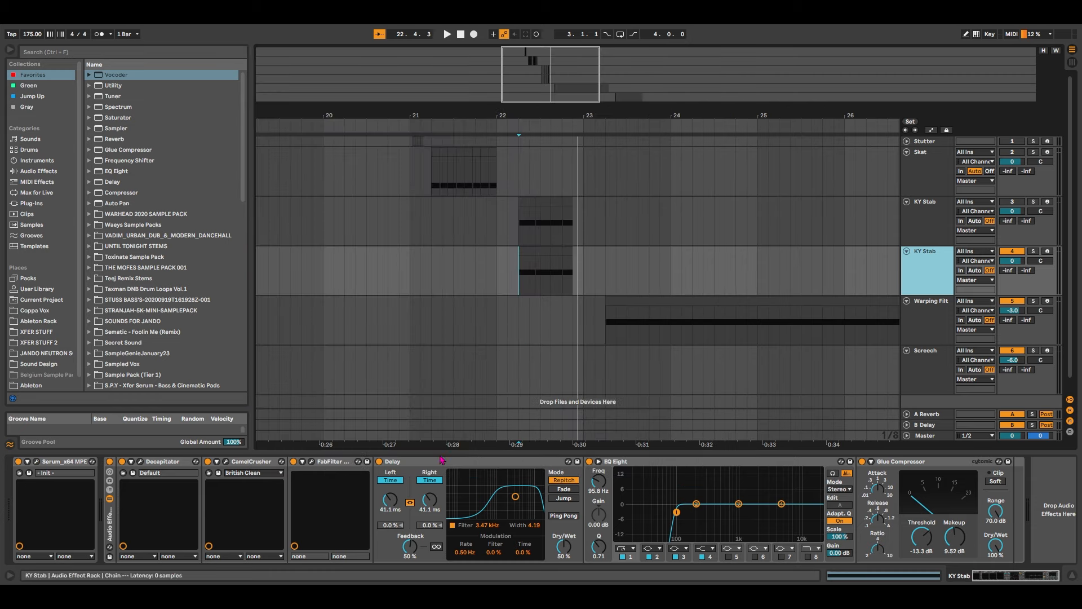
pyautogui.click(465, 496)
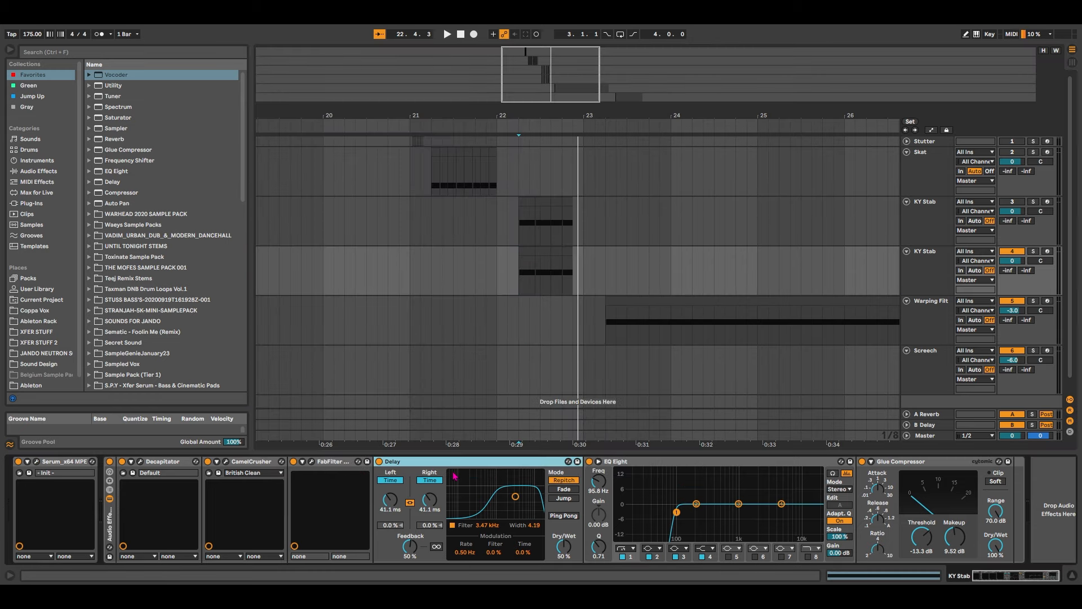
pyautogui.click(927, 266)
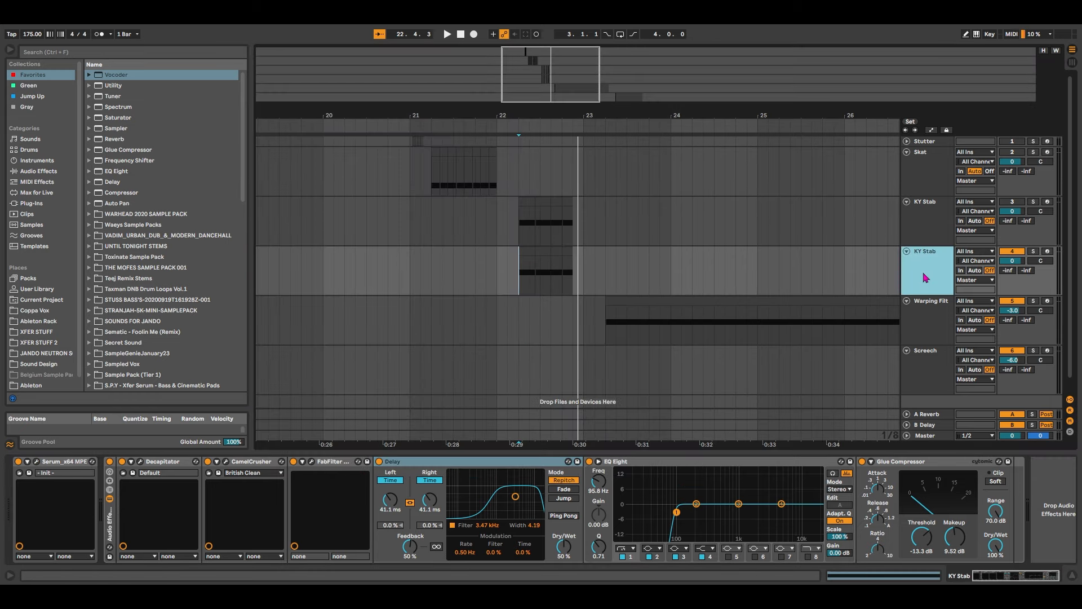
pyautogui.press('Delete')
# Keep the original KY Stab track deactivated and collapse the KY Stab and Skat tracks.
pyautogui.click(1011, 202)
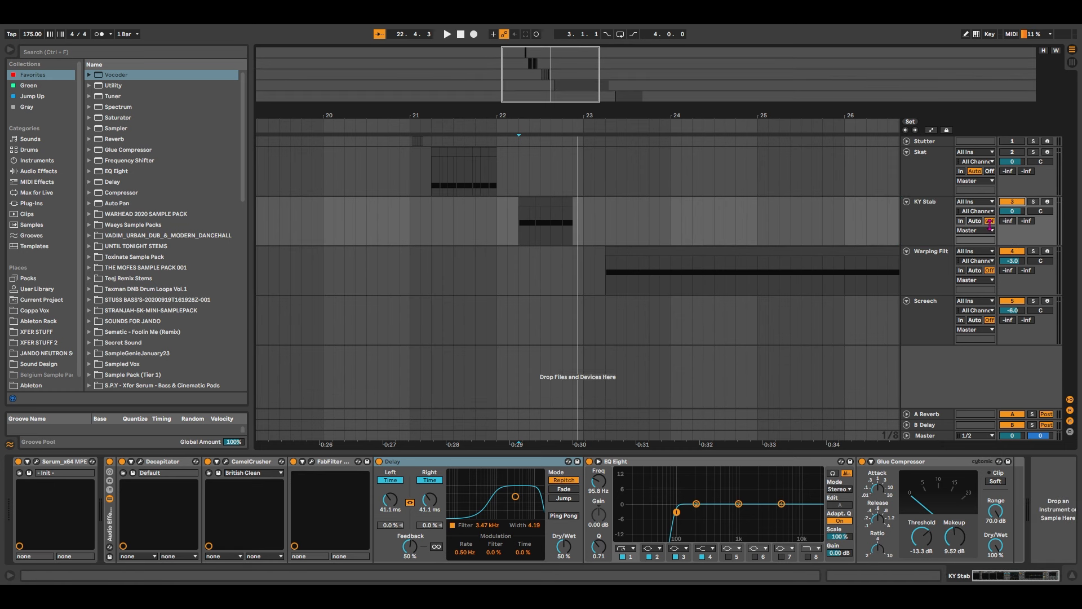
pyautogui.click(1013, 202)
pyautogui.click(907, 202)
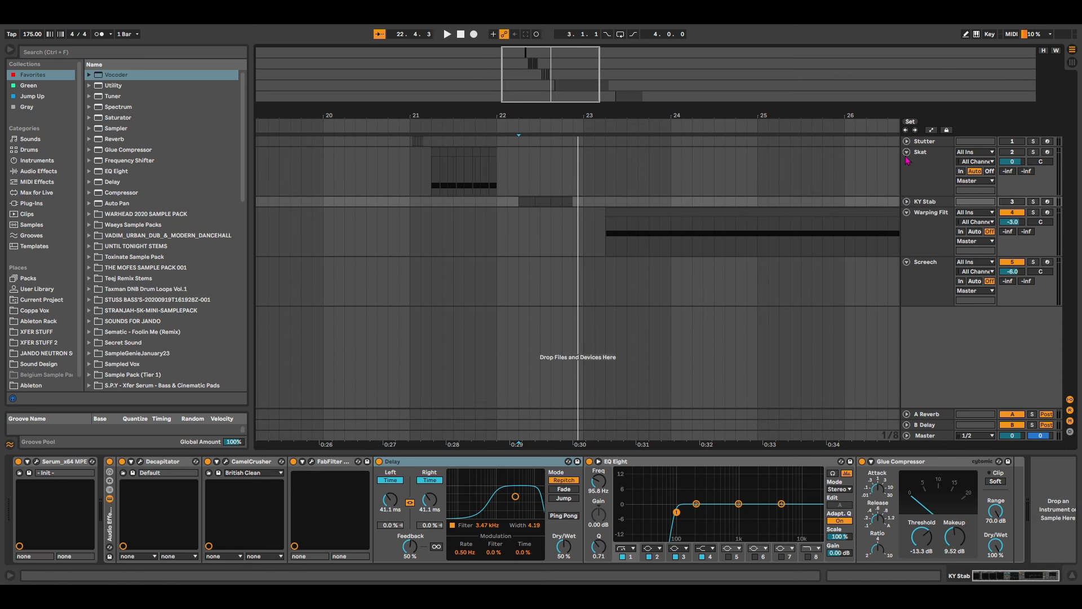
pyautogui.click(906, 151)
# Select the clip on the Warping Filter track, solo that track and play it from 23.2.1.
pyautogui.click(946, 197)
pyautogui.moveTo(550, 84); pyautogui.dragTo(593, 104)
pyautogui.click(501, 174)
pyautogui.moveTo(613, 69); pyautogui.dragTo(601, 81)
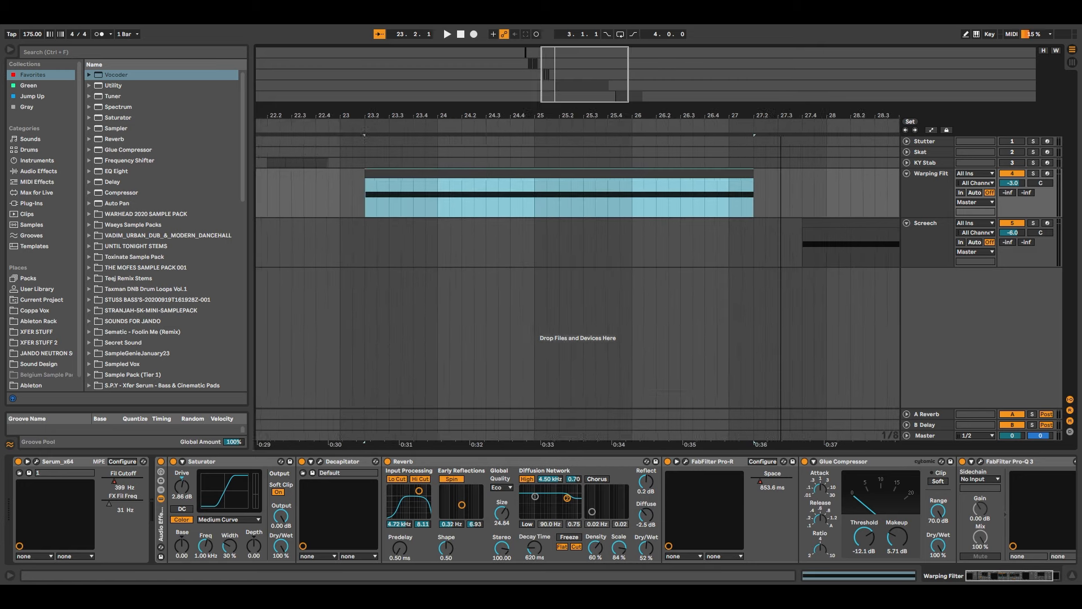
pyautogui.click(600, 196)
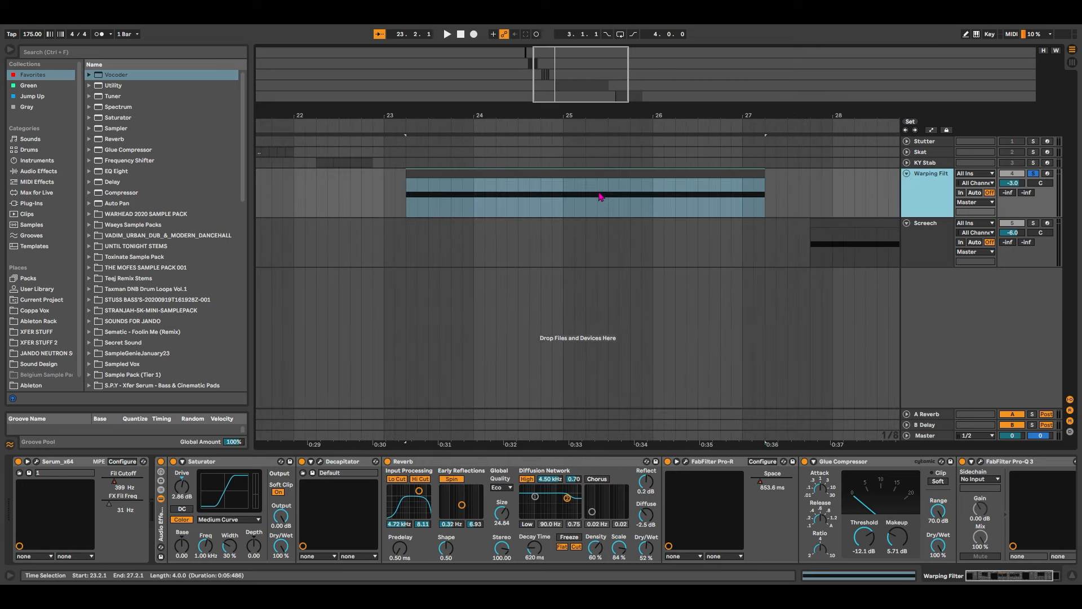
pyautogui.press('space')
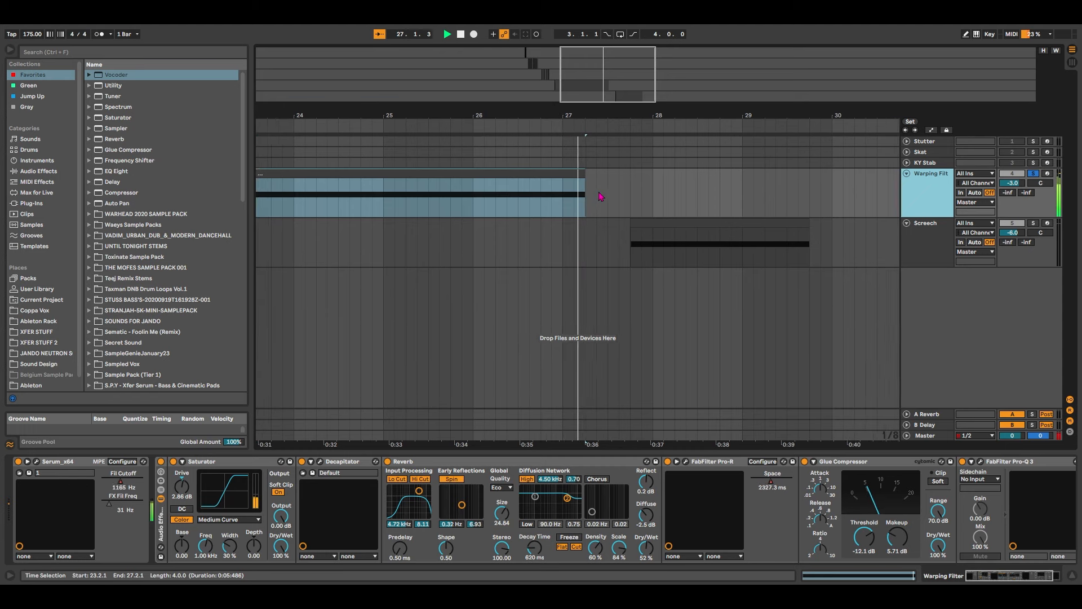
pyautogui.press('space')
# Increase the Warping Filter track's height and select its whole clip from 23.2.1 to 27.2.1.
pyautogui.moveTo(536, 115); pyautogui.dragTo(701, 108)
pyautogui.moveTo(940, 217); pyautogui.dragTo(940, 255)
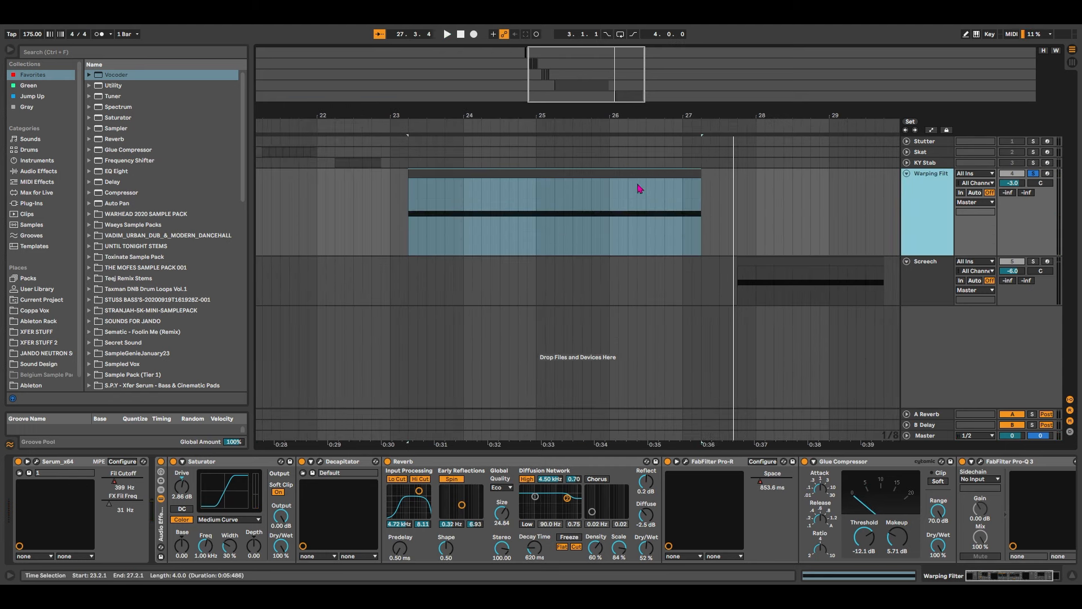
pyautogui.click(406, 225)
pyautogui.moveTo(405, 225); pyautogui.dragTo(768, 225)
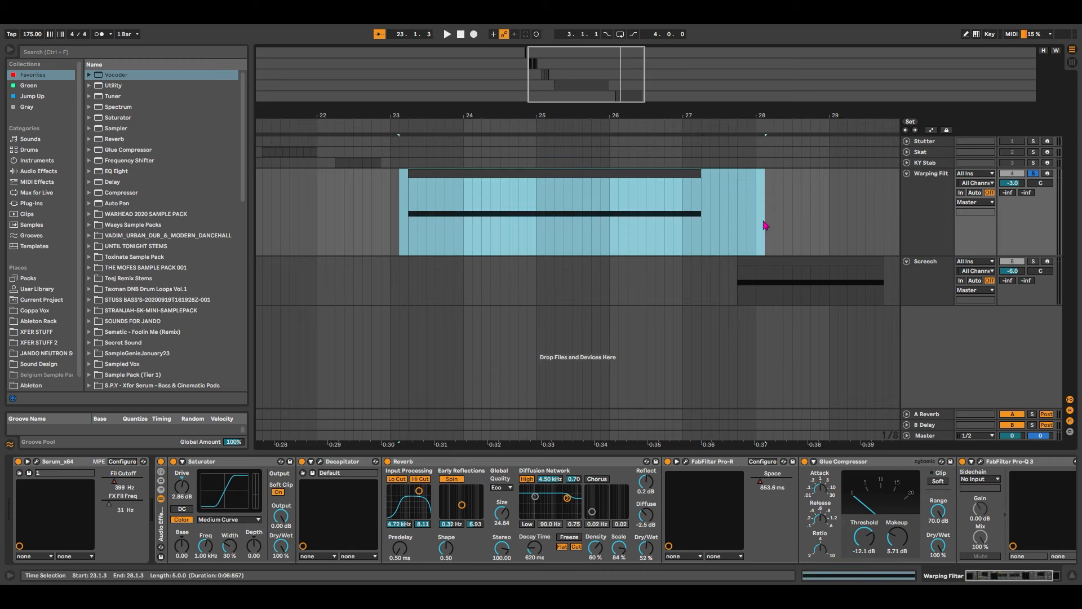
pyautogui.click(692, 225)
pyautogui.click(488, 173)
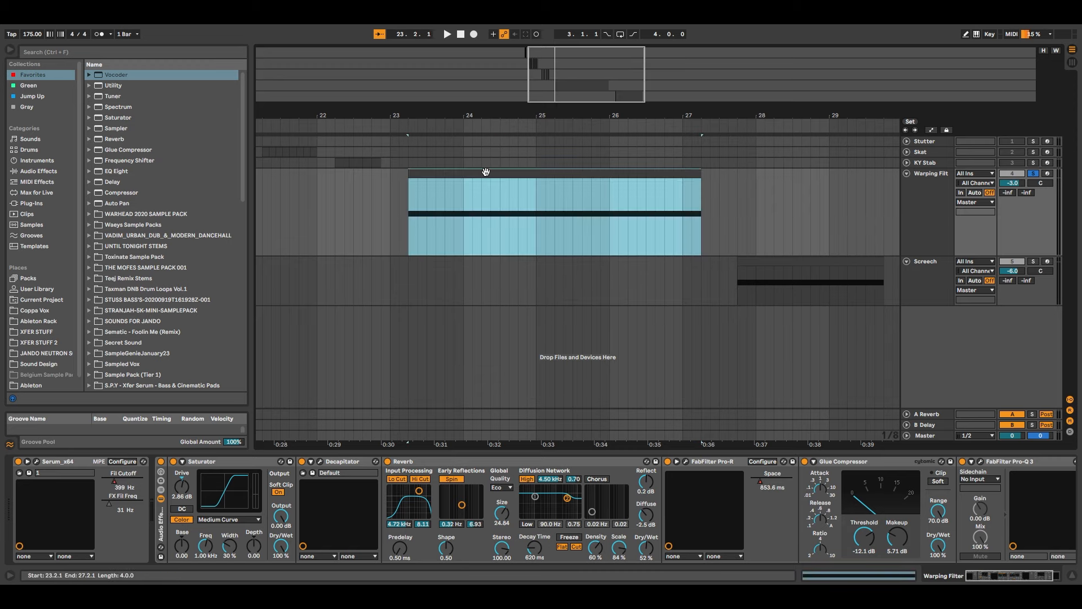
# Open Serum on the Warping Filter track to examine its oscillators and filter, and close it.
pyautogui.click(36, 462)
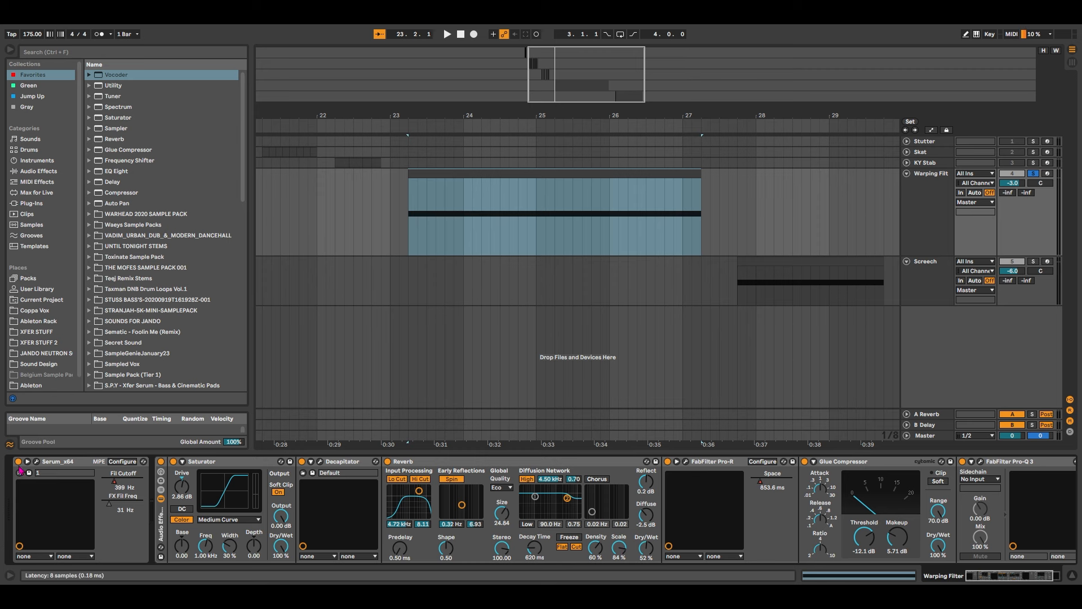
pyautogui.click(37, 461)
pyautogui.moveTo(548, 170); pyautogui.dragTo(529, 77)
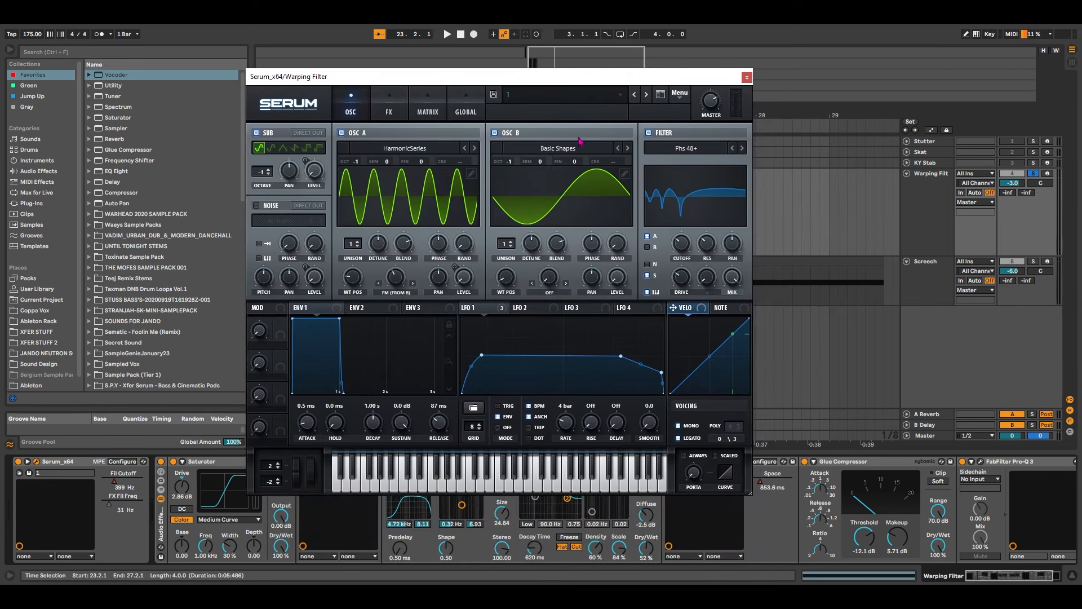
pyautogui.click(747, 78)
# Show the automation of Serum's Fil Cutoff parameter on the Warping Filter track.
pyautogui.click(923, 239)
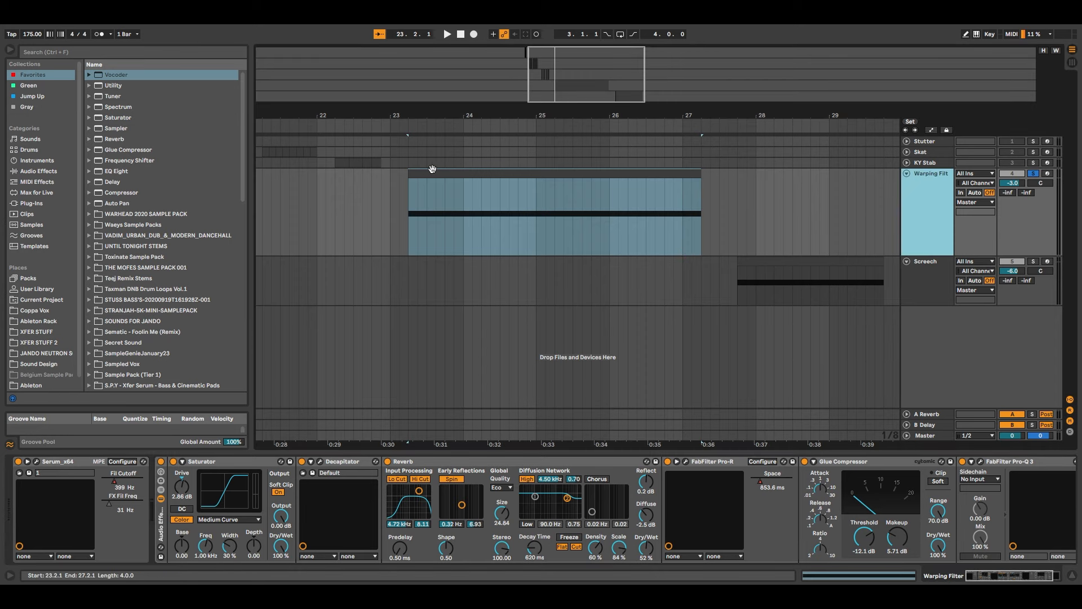
pyautogui.press('a')
pyautogui.click(927, 183)
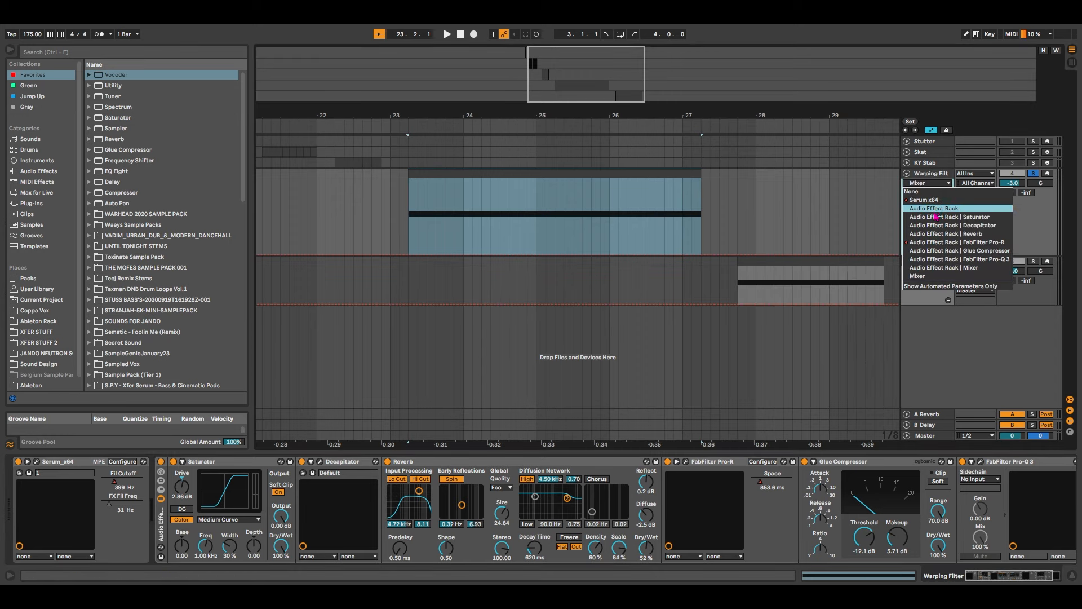
pyautogui.click(925, 199)
pyautogui.click(927, 192)
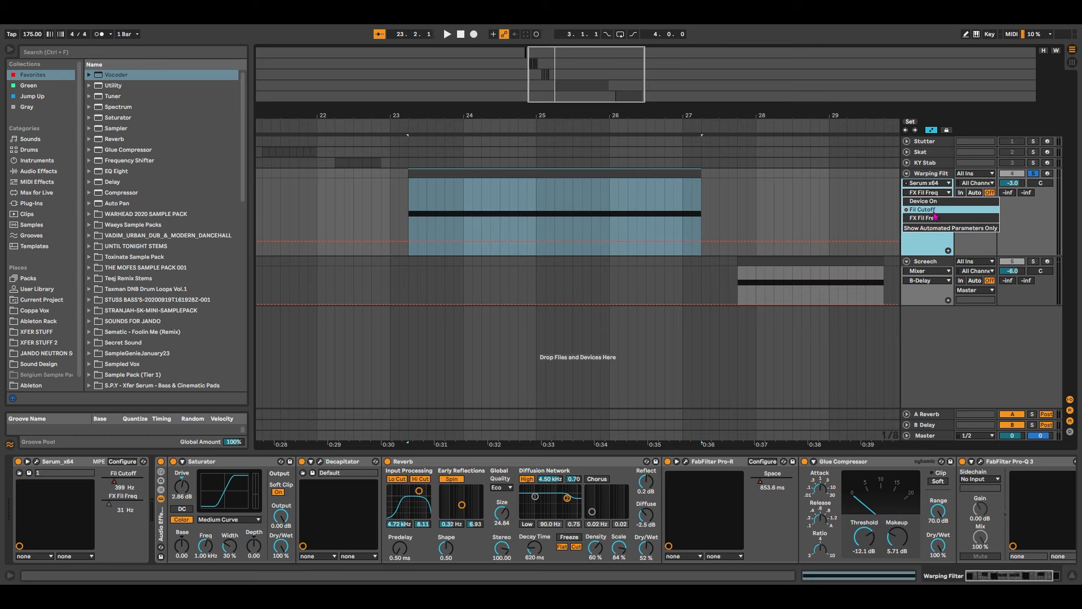
pyautogui.click(929, 210)
pyautogui.moveTo(580, 71); pyautogui.dragTo(467, 89)
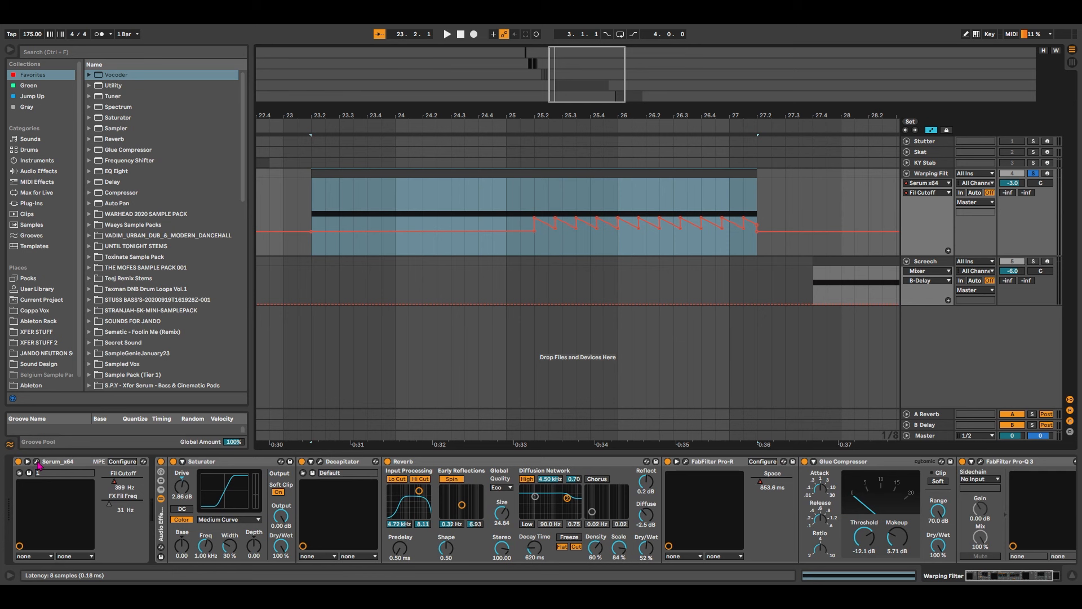
# Open the Warping Filter's Serum beside the automation and play the clip from 25.2.1 to watch the filter cutoff.
pyautogui.click(36, 461)
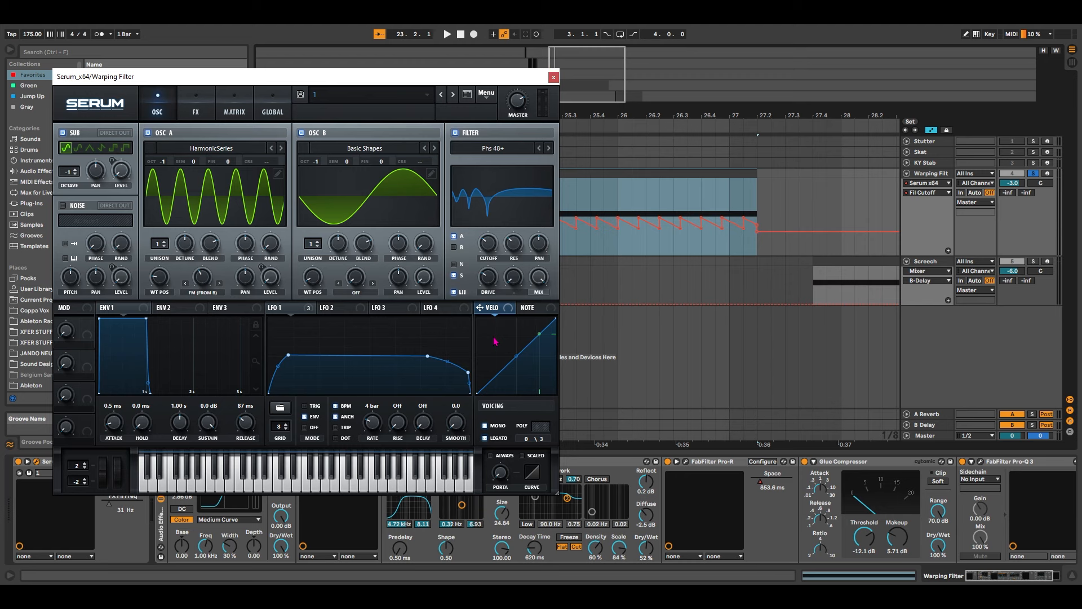
pyautogui.moveTo(479, 79); pyautogui.dragTo(444, 72)
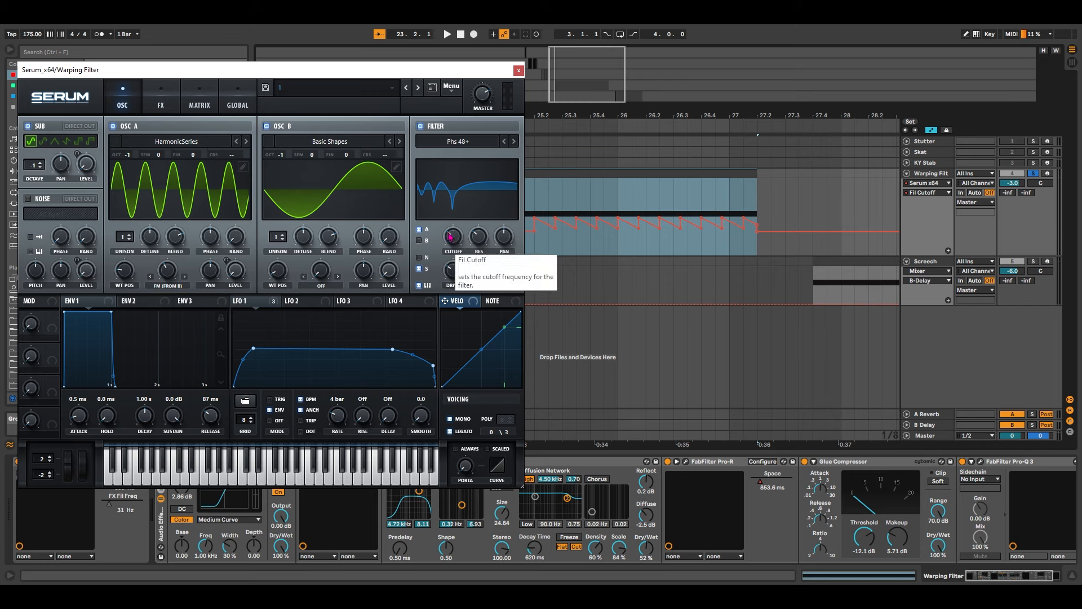
pyautogui.moveTo(490, 70); pyautogui.dragTo(412, 78)
pyautogui.click(538, 206)
pyautogui.press('space')
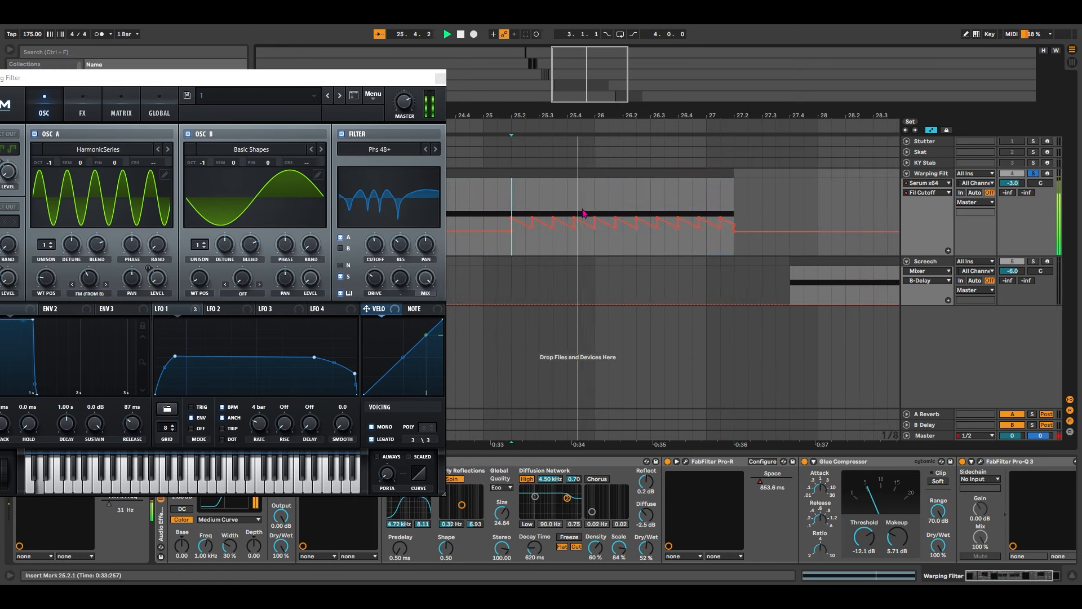
# Move Serum clear of the Warping Filter clip and play the clip from its start at 23.2.1.
pyautogui.moveTo(363, 82); pyautogui.dragTo(340, 78)
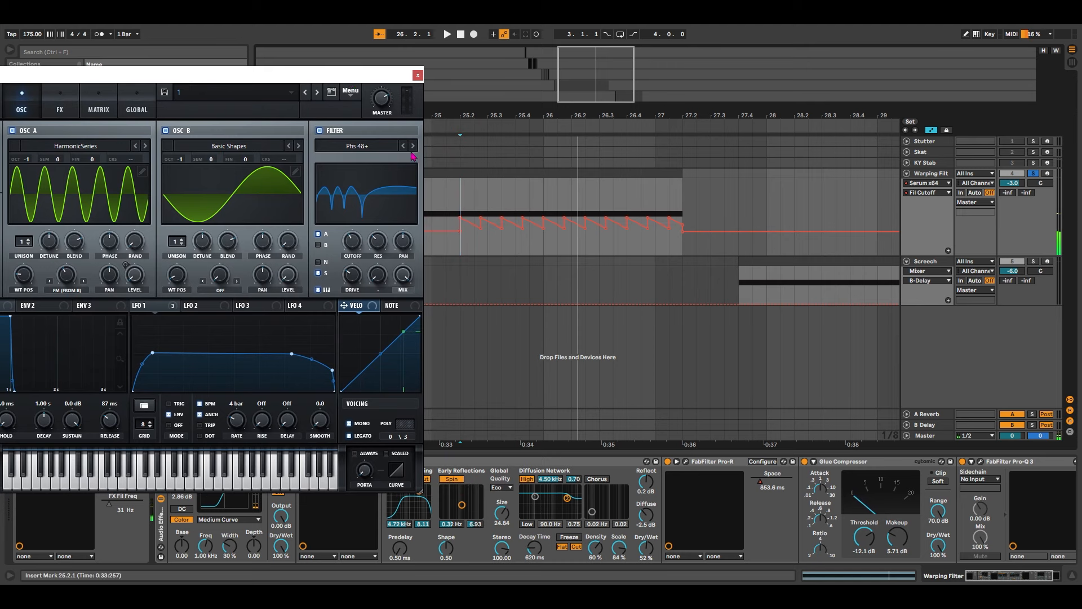
pyautogui.moveTo(607, 97)
pyautogui.mouseDown()
pyautogui.moveTo(578, 100)
pyautogui.moveTo(570, 76)
pyautogui.mouseUp()
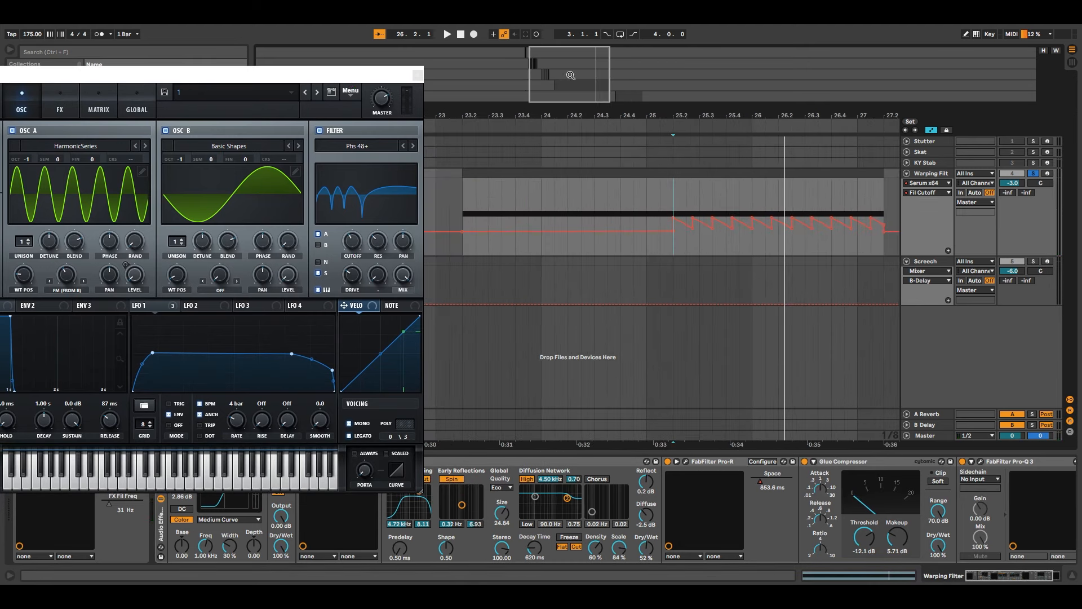
pyautogui.click(467, 224)
pyautogui.press('space')
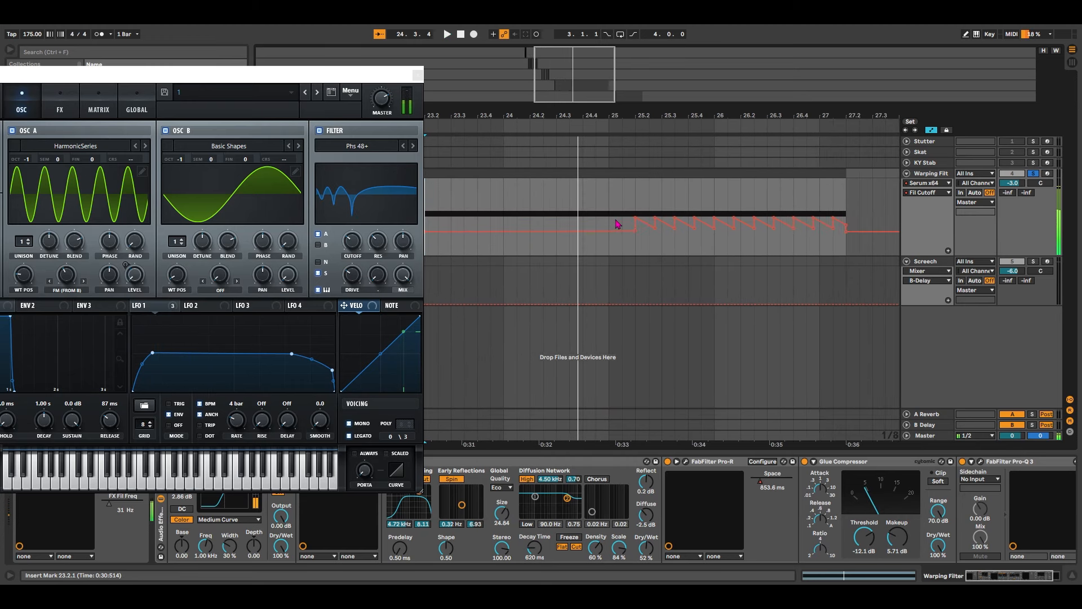
# Play the Warping Filter clip from 25.1.1 through its cutoff automation, and stop after the clip ends.
pyautogui.press('space')
pyautogui.click(607, 204)
pyautogui.press('space')
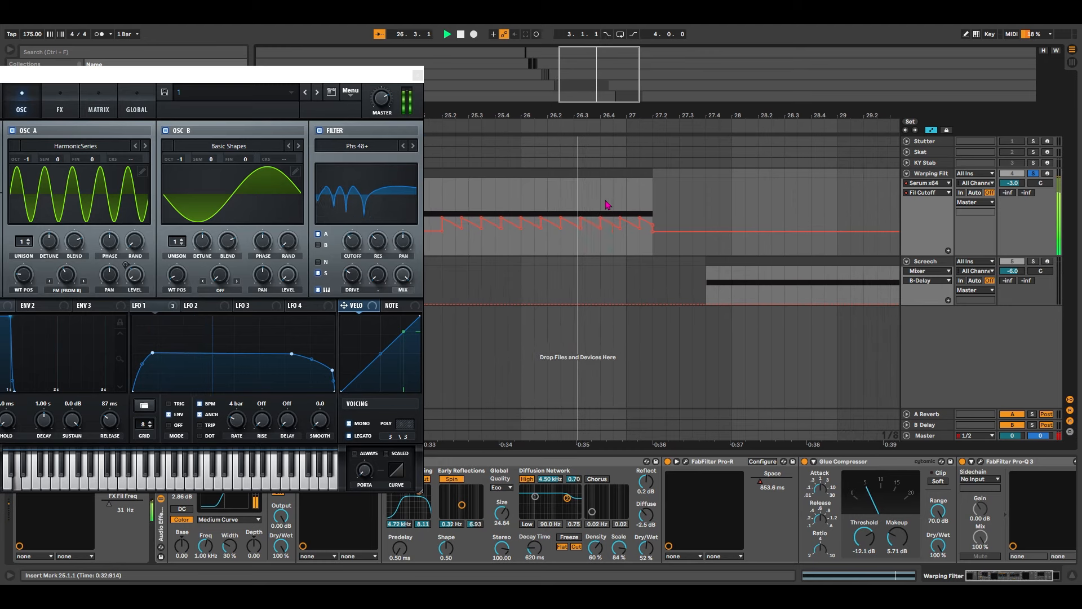
pyautogui.press('space')
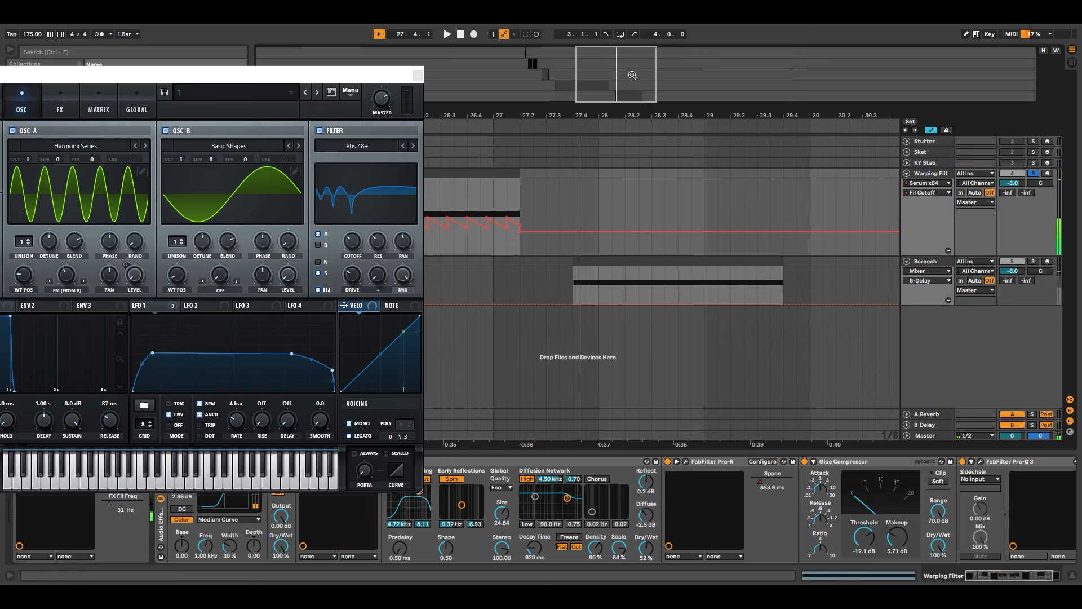
pyautogui.click(618, 74)
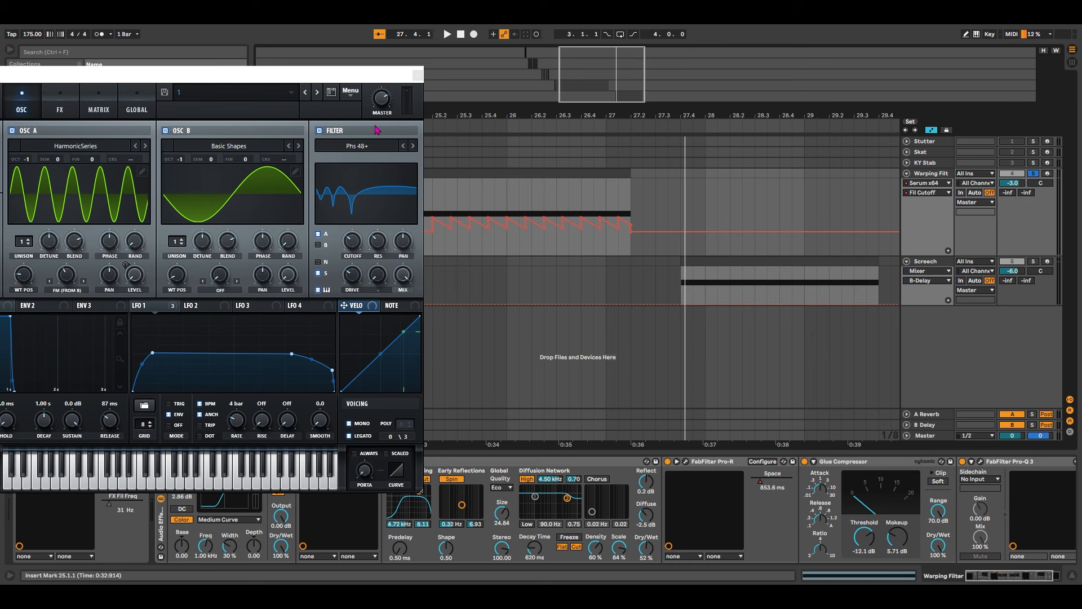
# Shape LFO 2 in the Warping Filter's Serum as a falling ramp with an inward curve.
pyautogui.moveTo(314, 76); pyautogui.dragTo(461, 50)
pyautogui.click(343, 280)
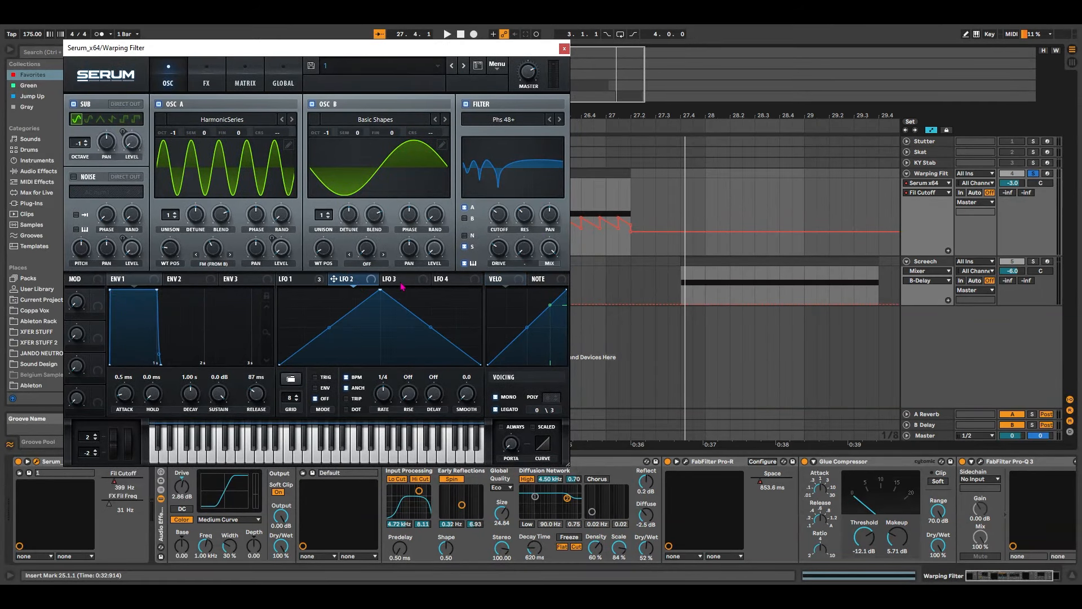
pyautogui.moveTo(380, 290); pyautogui.dragTo(279, 290)
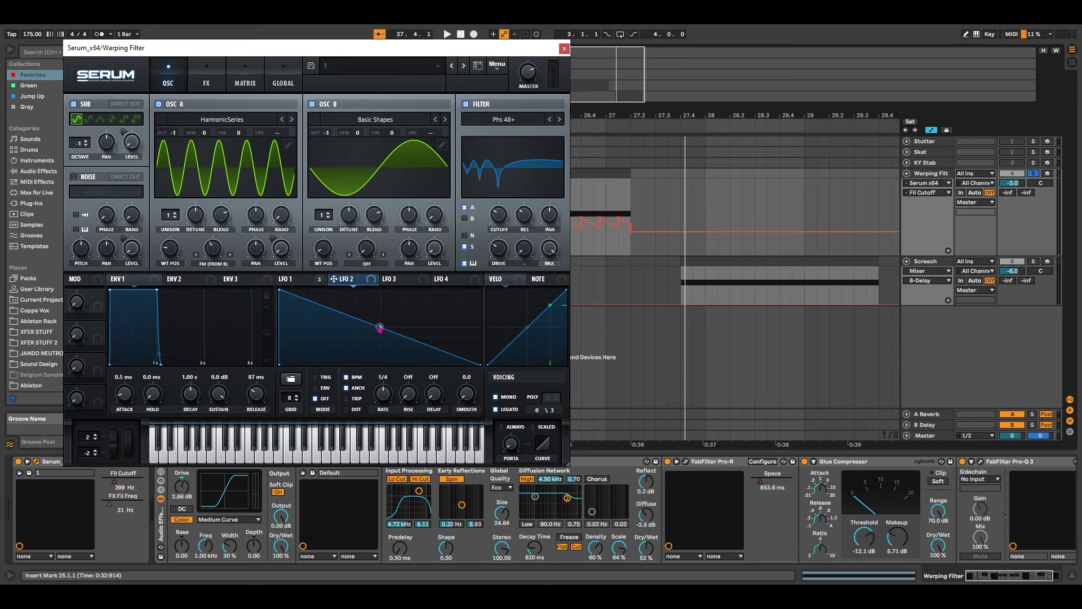
pyautogui.moveTo(380, 327); pyautogui.dragTo(386, 353)
# Set LFO 2 to Trig mode with triplets, a 1/8 T rate and 1/2 T delay, assign it to the filter cutoff, and close Serum.
pyautogui.click(324, 388)
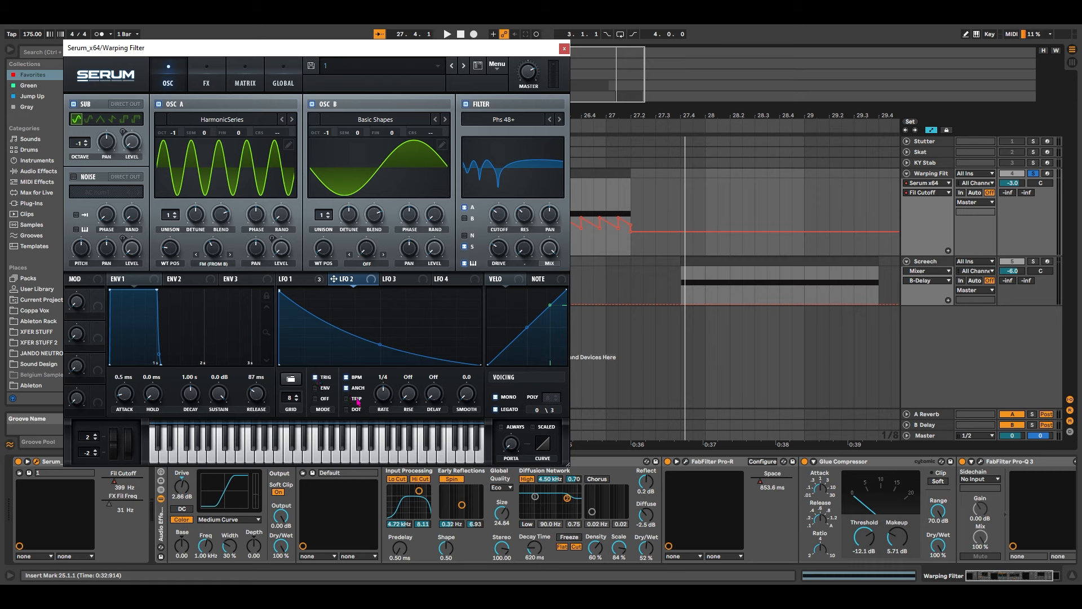
pyautogui.moveTo(383, 398); pyautogui.dragTo(443, 344)
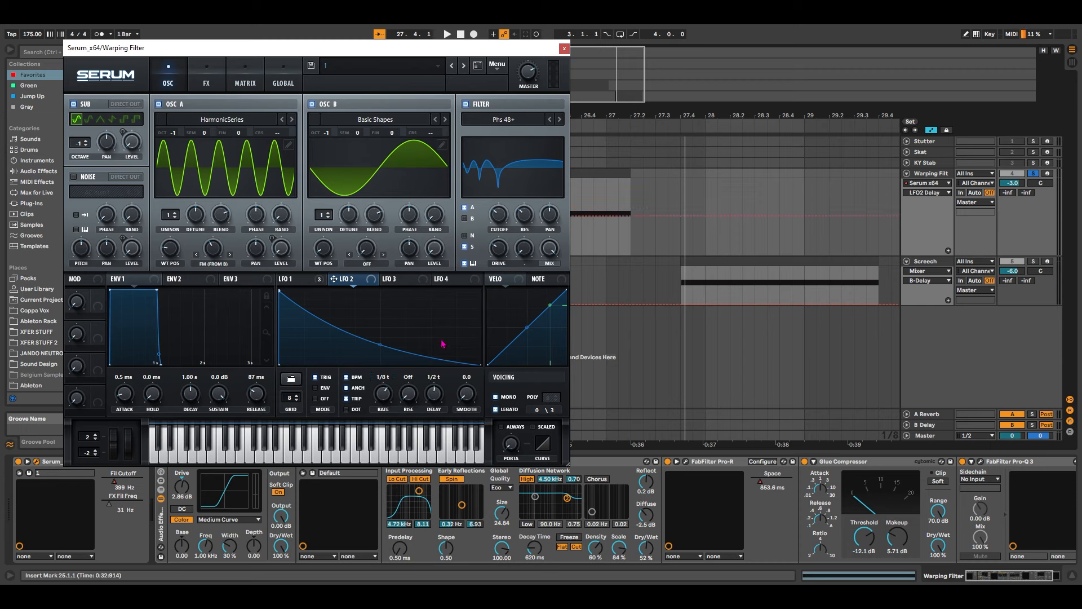
pyautogui.moveTo(364, 290); pyautogui.dragTo(498, 215)
pyautogui.moveTo(524, 48); pyautogui.dragTo(615, 136)
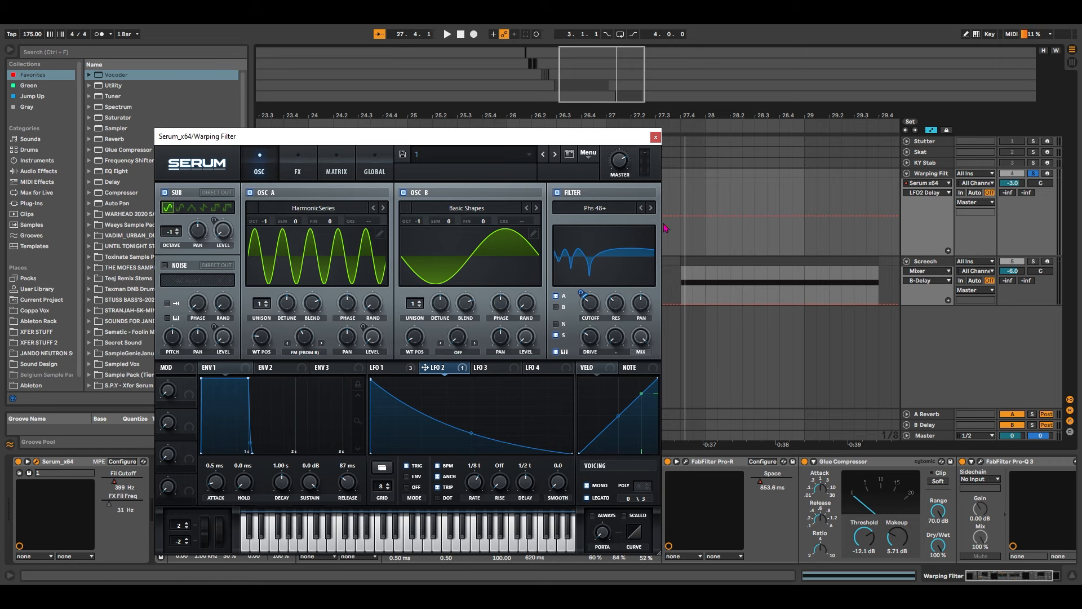
pyautogui.click(656, 138)
# Show the Fil Cutoff automation on the Warping Filter track again and select its clip from 23.2.1 to 27.2.1.
pyautogui.press('-')
pyautogui.press('-')
pyautogui.click(927, 192)
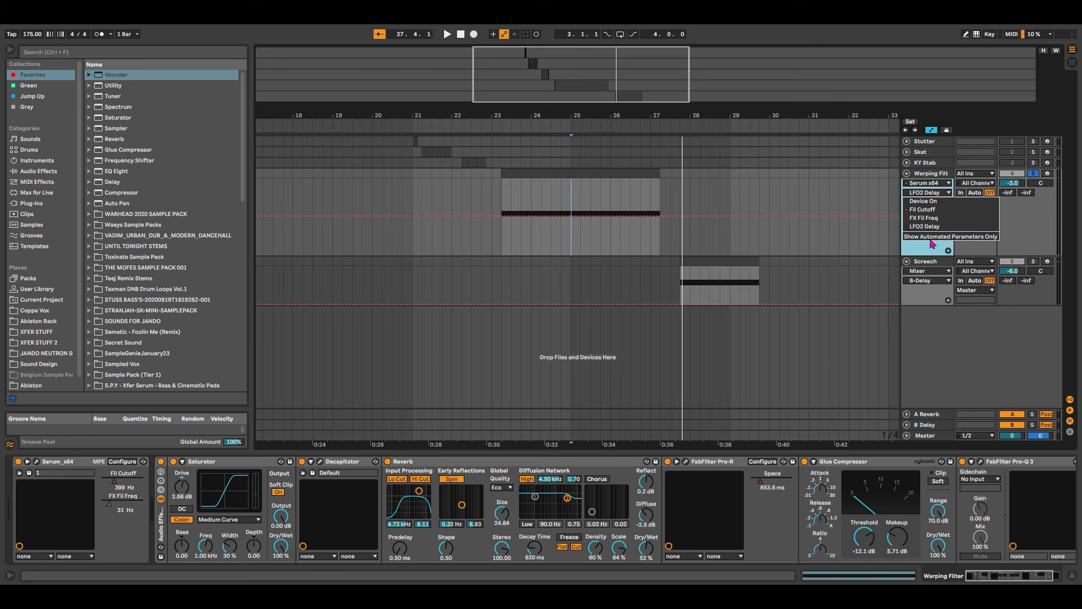
pyautogui.click(937, 209)
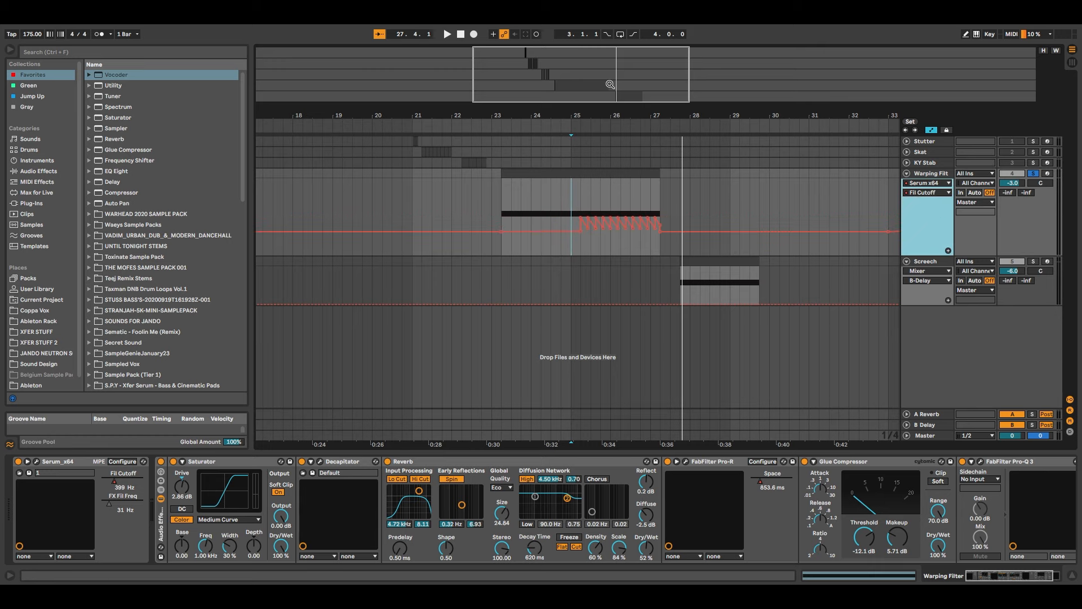
pyautogui.moveTo(610, 85); pyautogui.dragTo(611, 115)
pyautogui.moveTo(434, 204); pyautogui.dragTo(745, 200)
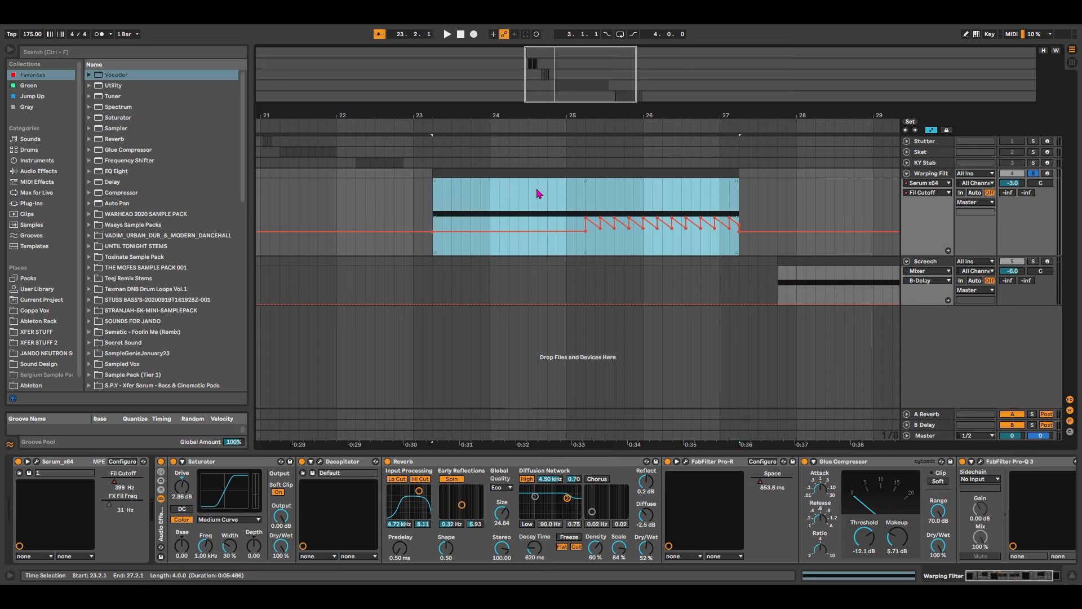
# Hide the automation lanes, then unsolo and collapse the Warping Filter track.
pyautogui.press('a')
pyautogui.click(932, 220)
pyautogui.press('s')
pyautogui.press('u')
# Enlarge and solo the Screech track, with its clip from 27.4.1 to 29.4.1 selected.
pyautogui.click(933, 220)
pyautogui.moveTo(933, 228); pyautogui.dragTo(936, 287)
pyautogui.moveTo(553, 69); pyautogui.dragTo(608, 126)
pyautogui.click(486, 184)
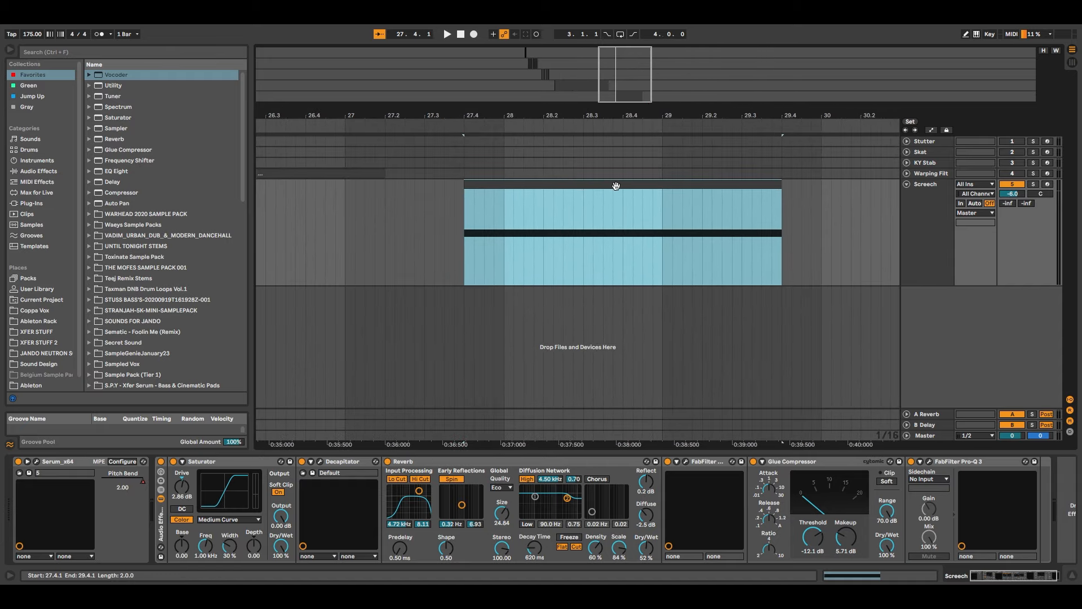
pyautogui.press('s')
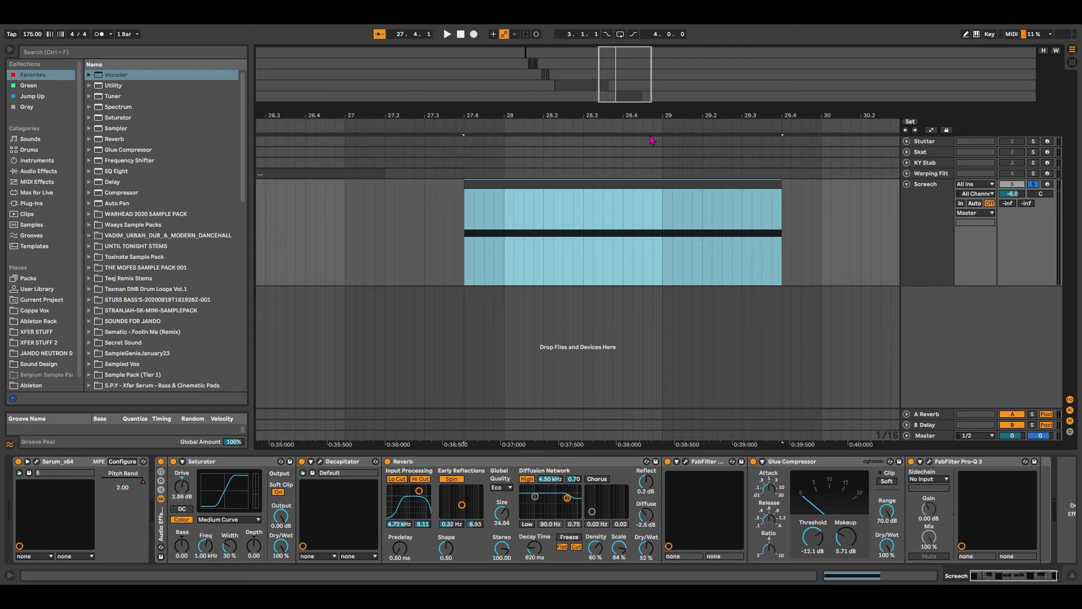
pyautogui.moveTo(624, 63)
pyautogui.mouseDown()
pyautogui.moveTo(624, 50)
pyautogui.moveTo(624, 64)
pyautogui.mouseUp()
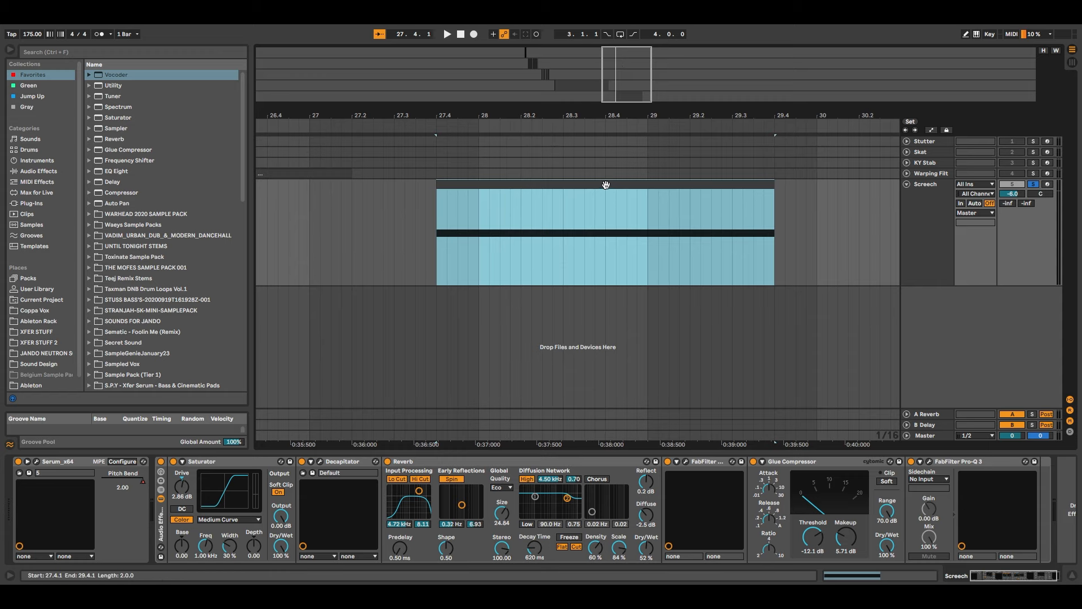
# Play the Screech clip from its start at 27.4.1 and stop after it ends.
pyautogui.click(754, 248)
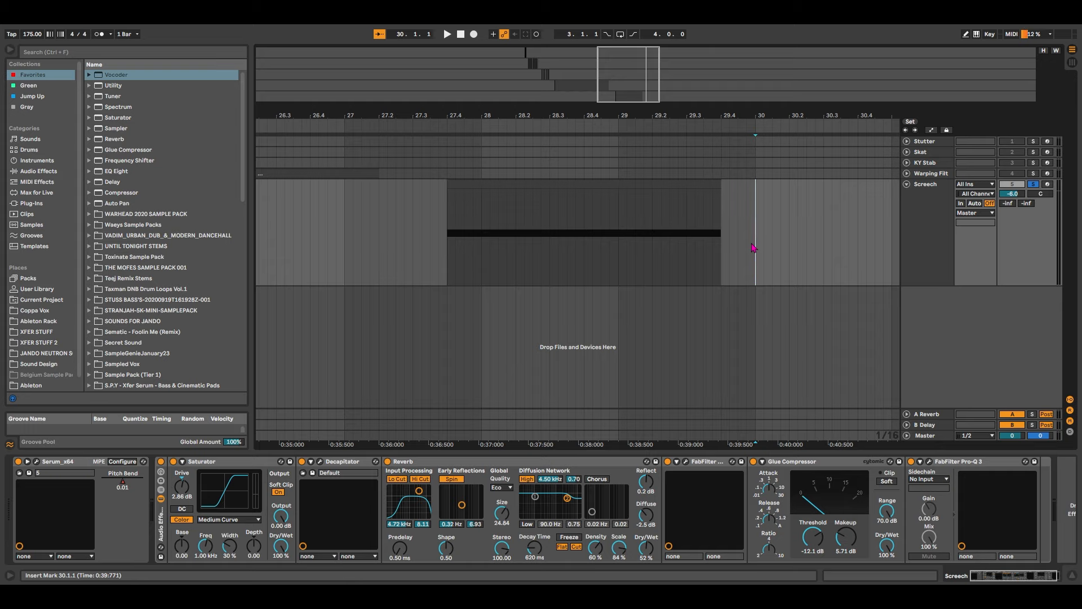
pyautogui.moveTo(660, 77); pyautogui.dragTo(670, 77)
pyautogui.click(478, 195)
pyautogui.click(479, 184)
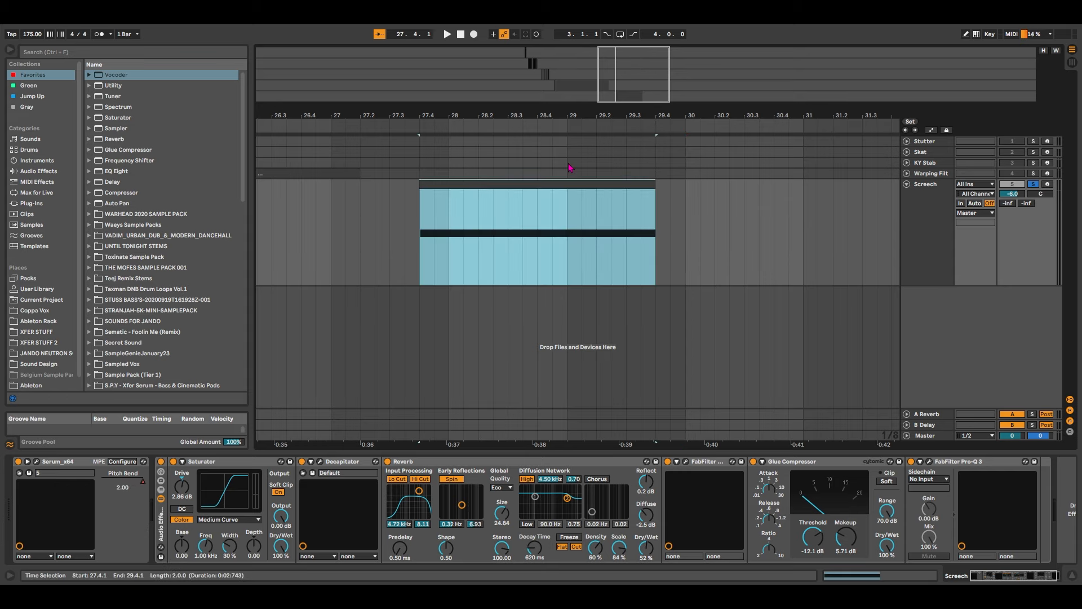
pyautogui.press('space')
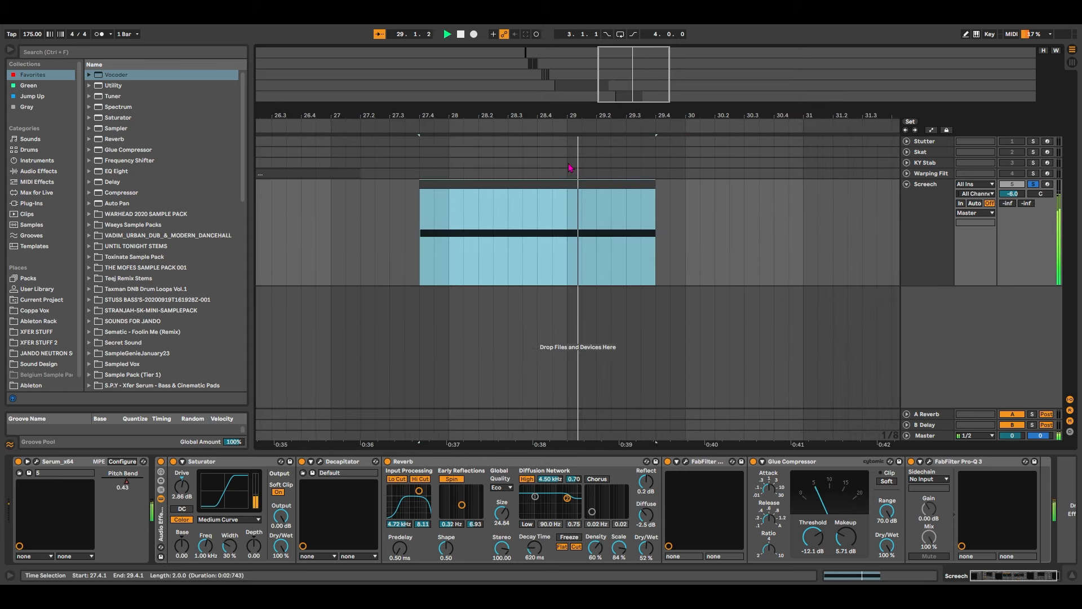
pyautogui.moveTo(689, 116); pyautogui.dragTo(690, 102)
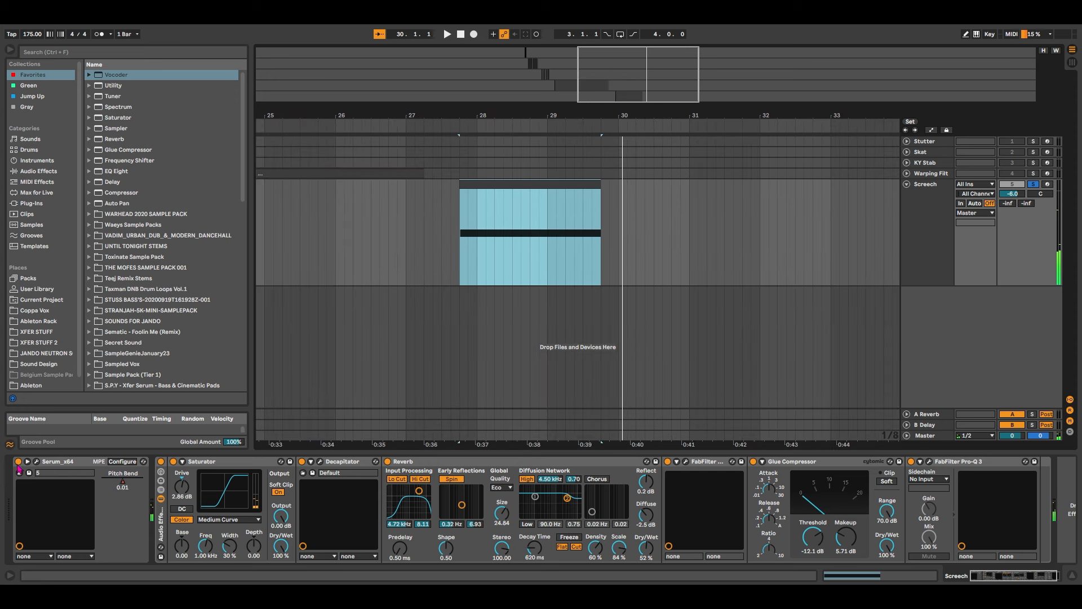
# Open Serum on the Screech track and examine the LFO 2 and LFO 1 shapes and assignments.
pyautogui.click(38, 462)
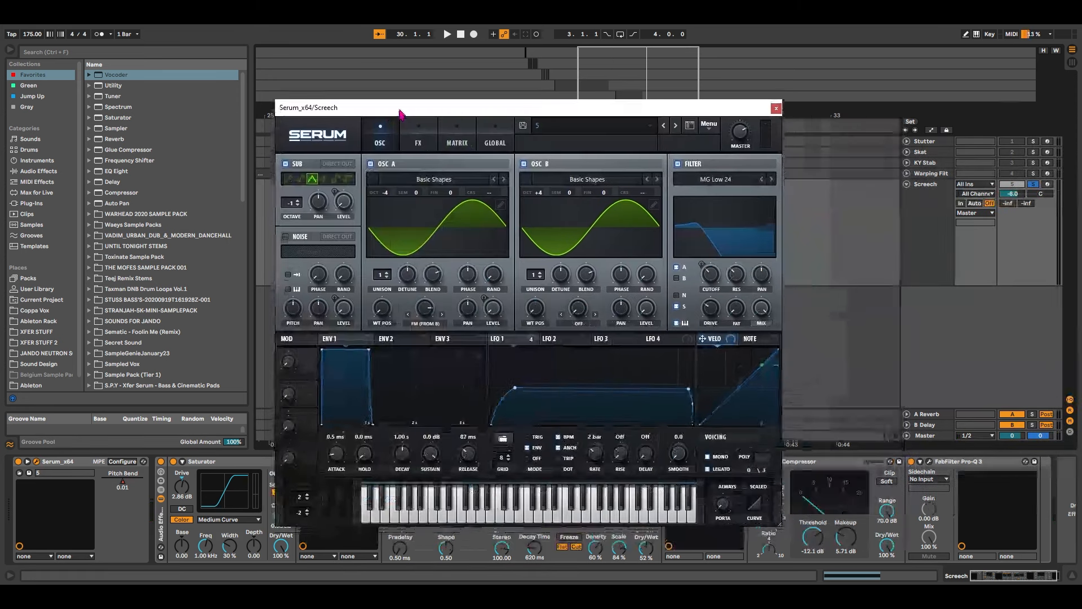
pyautogui.moveTo(522, 109); pyautogui.dragTo(397, 79)
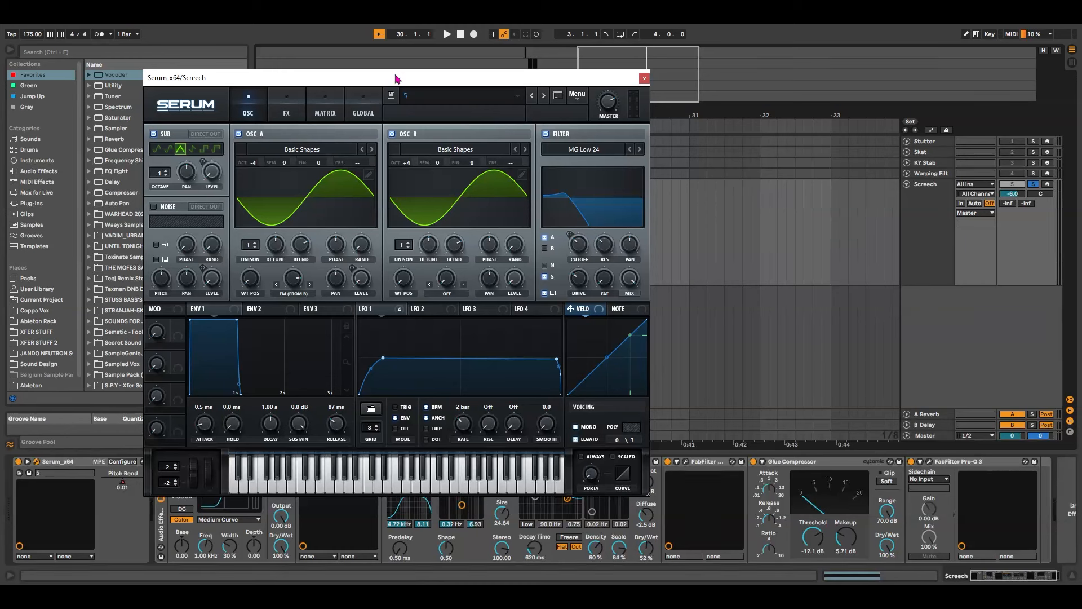
pyautogui.click(427, 308)
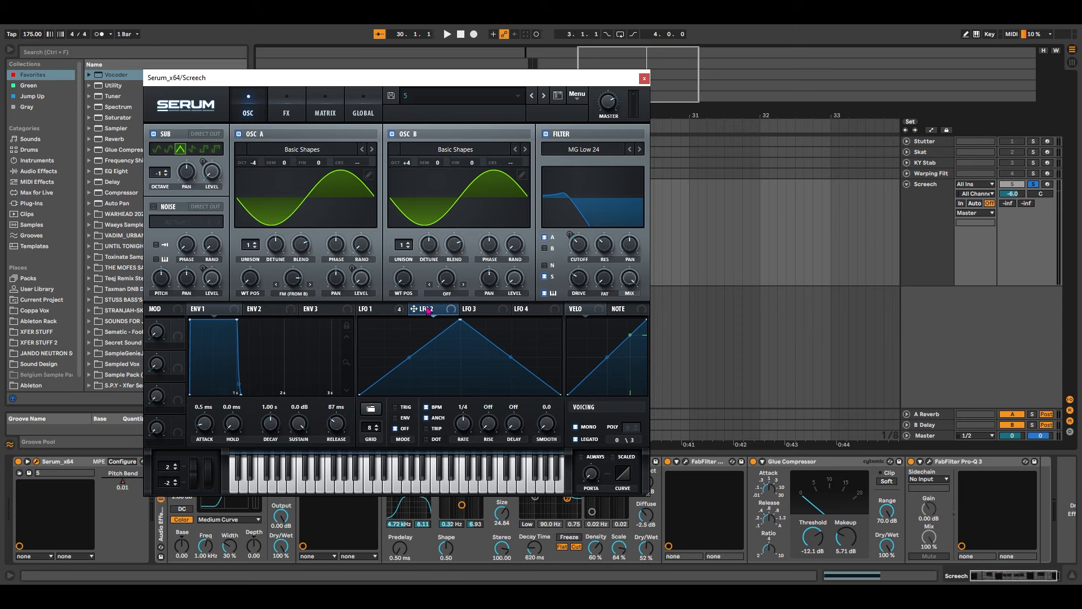
pyautogui.click(395, 313)
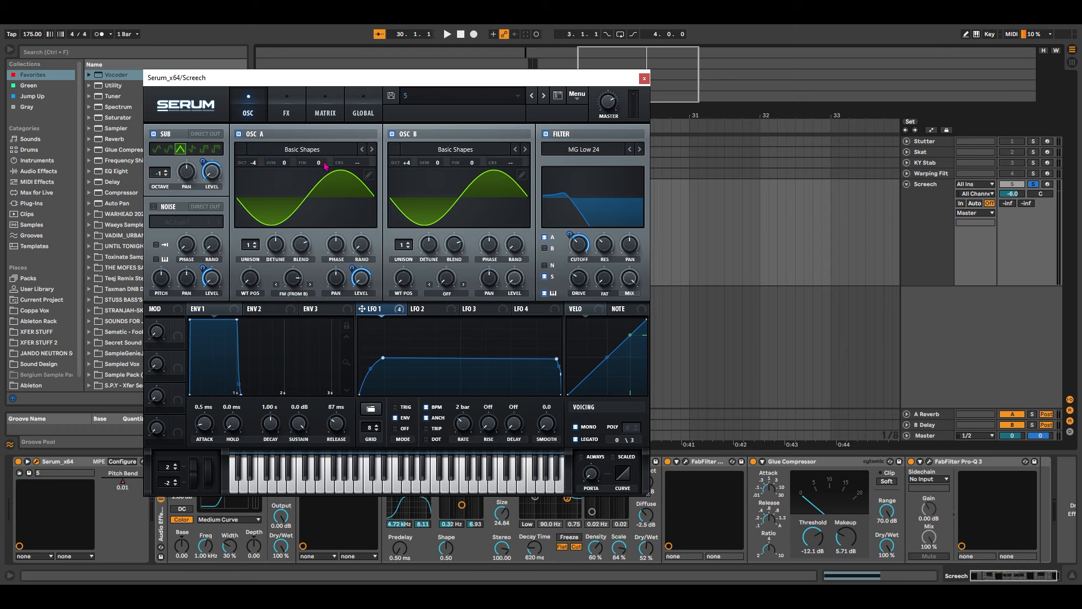
# Try different fine tunings on oscillators A and B, and reset both to 0.
pyautogui.moveTo(324, 168); pyautogui.dragTo(328, 127)
pyautogui.moveTo(474, 163); pyautogui.dragTo(479, 223)
pyautogui.doubleClick(474, 163)
pyautogui.write('0')
pyautogui.press('Return')
pyautogui.doubleClick(325, 165)
# Audition oscillator A at octave -3 with the Screech clip playing, and return it to octave -4.
pyautogui.moveTo(379, 82); pyautogui.dragTo(426, 79)
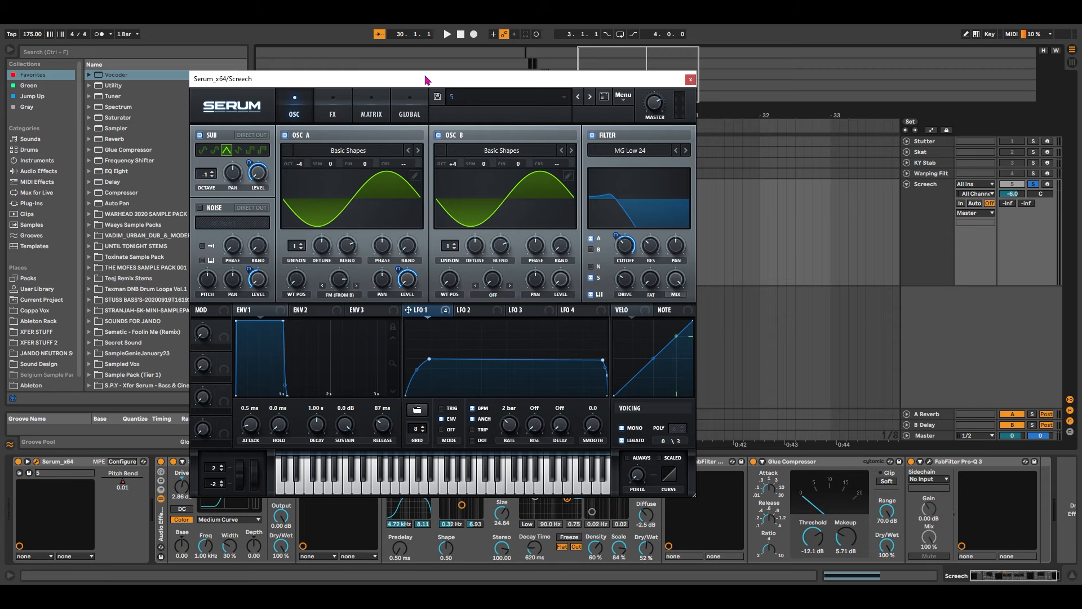
pyautogui.moveTo(426, 80); pyautogui.dragTo(197, 101)
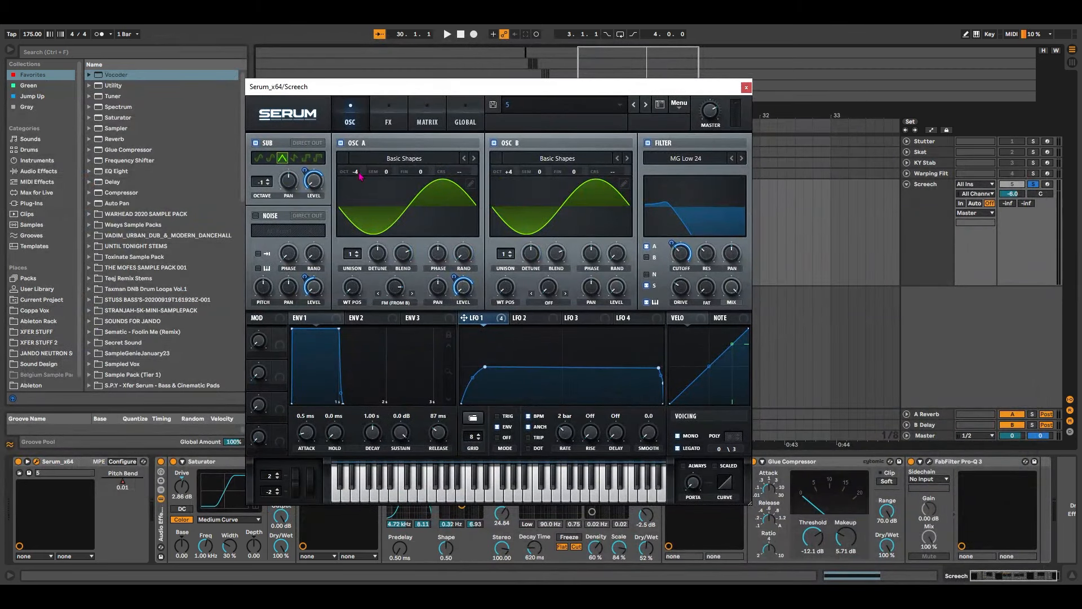
pyautogui.moveTo(360, 176); pyautogui.dragTo(366, 165)
pyautogui.press('space')
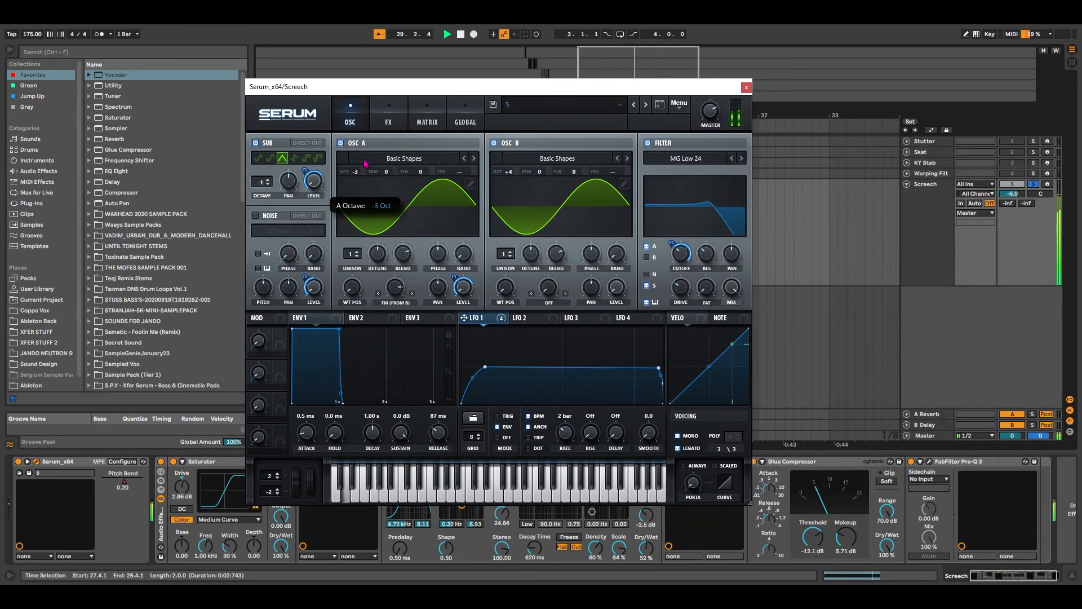
pyautogui.press('space')
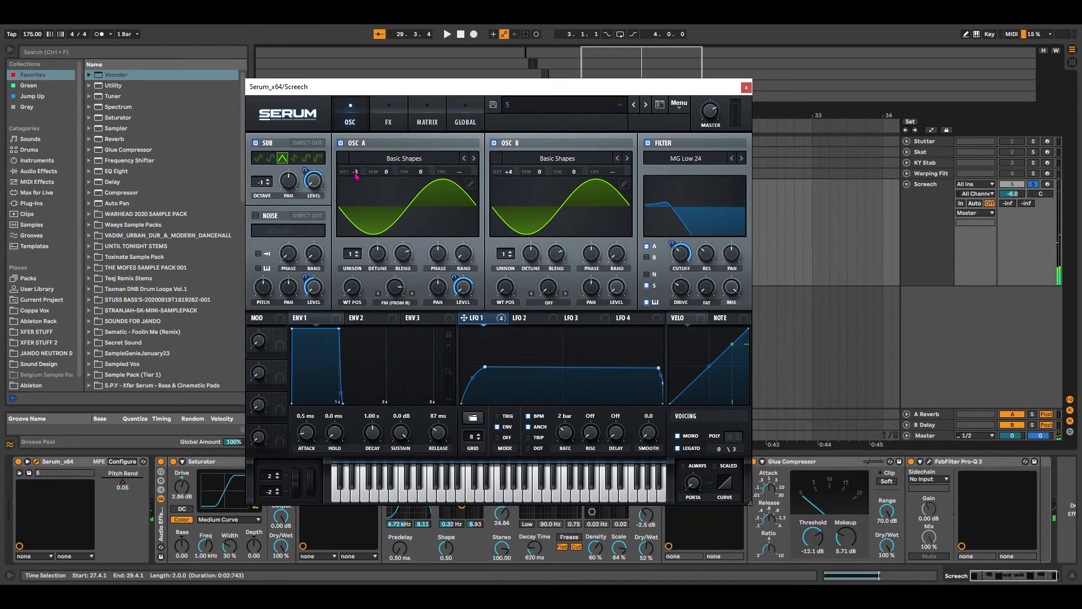
pyautogui.moveTo(357, 177); pyautogui.dragTo(356, 201)
pyautogui.press('space')
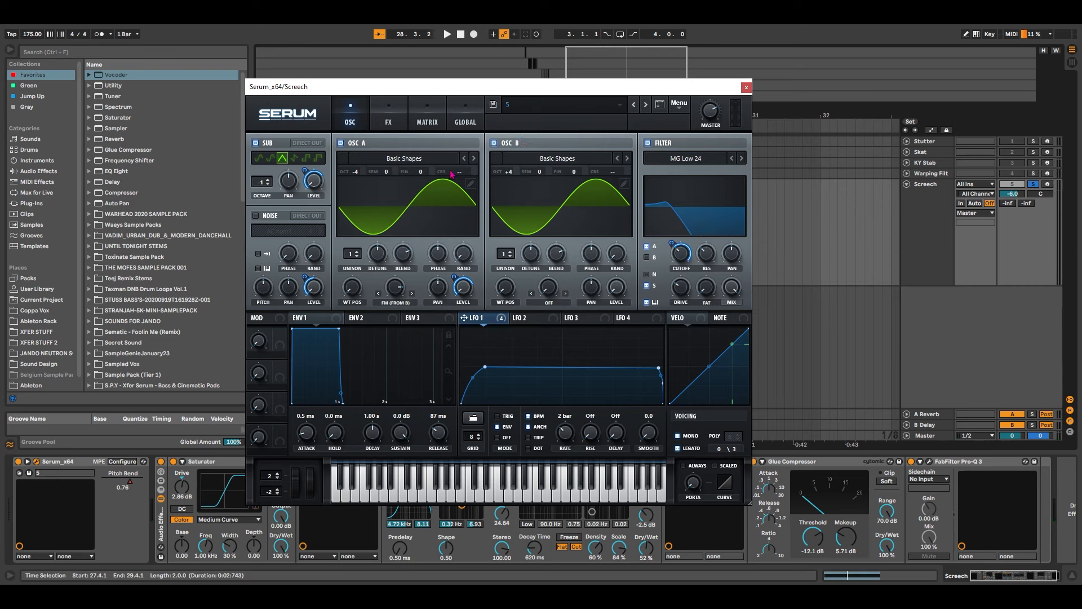
pyautogui.moveTo(367, 173); pyautogui.dragTo(368, 190)
# Audition oscillator A at -12 semitones, set oscillator B to +1 semitone, reset oscillator A's semitones to 0, and close Serum.
pyautogui.press('space')
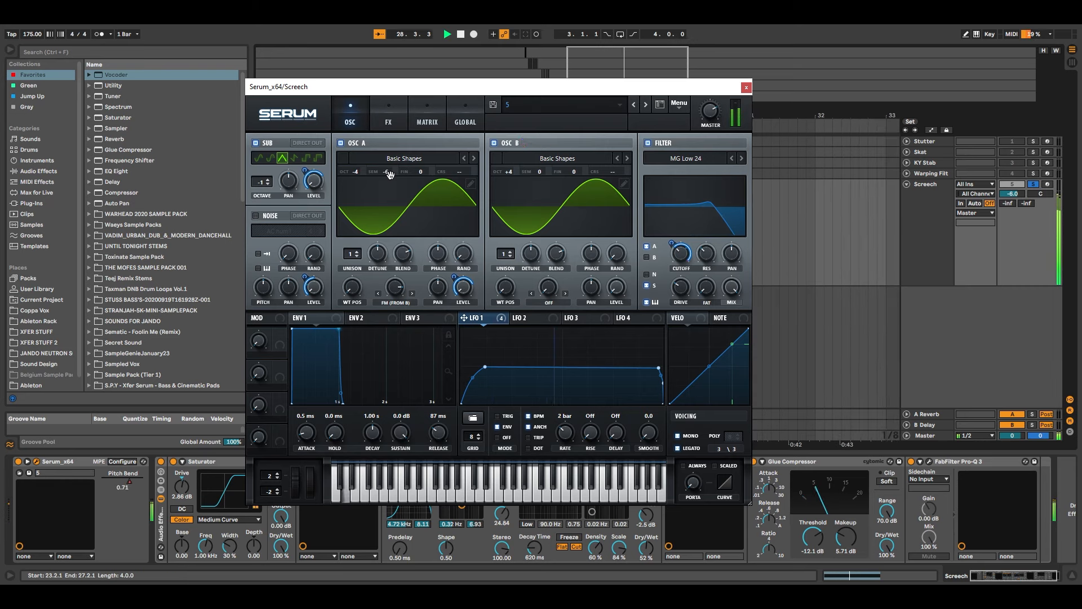
pyautogui.moveTo(389, 174); pyautogui.dragTo(390, 214)
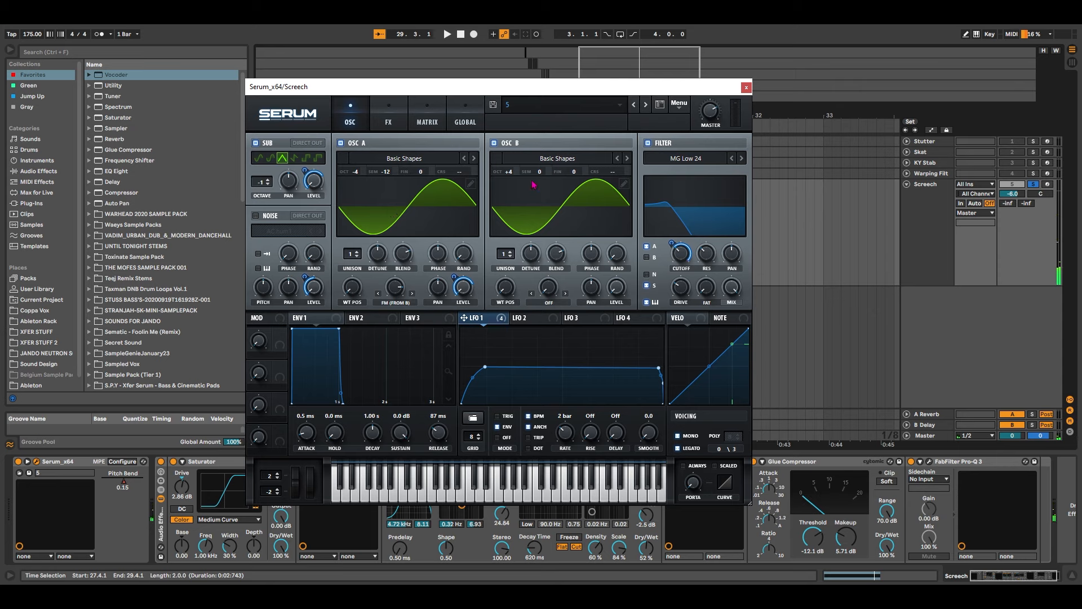
pyautogui.moveTo(540, 172); pyautogui.dragTo(536, 229)
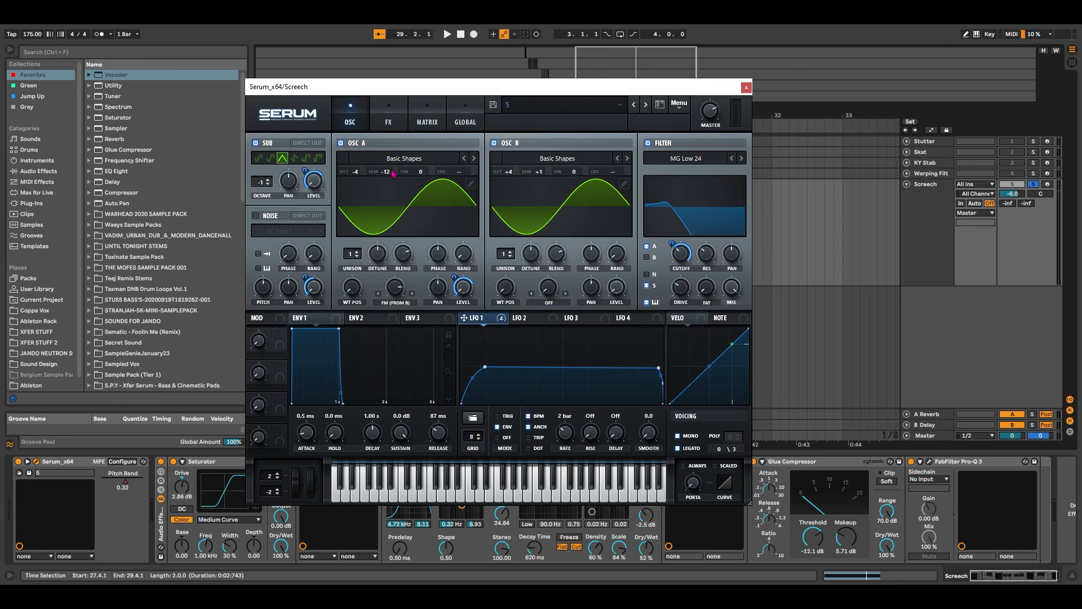
pyautogui.moveTo(385, 172); pyautogui.dragTo(402, 128)
pyautogui.moveTo(608, 88); pyautogui.dragTo(661, 74)
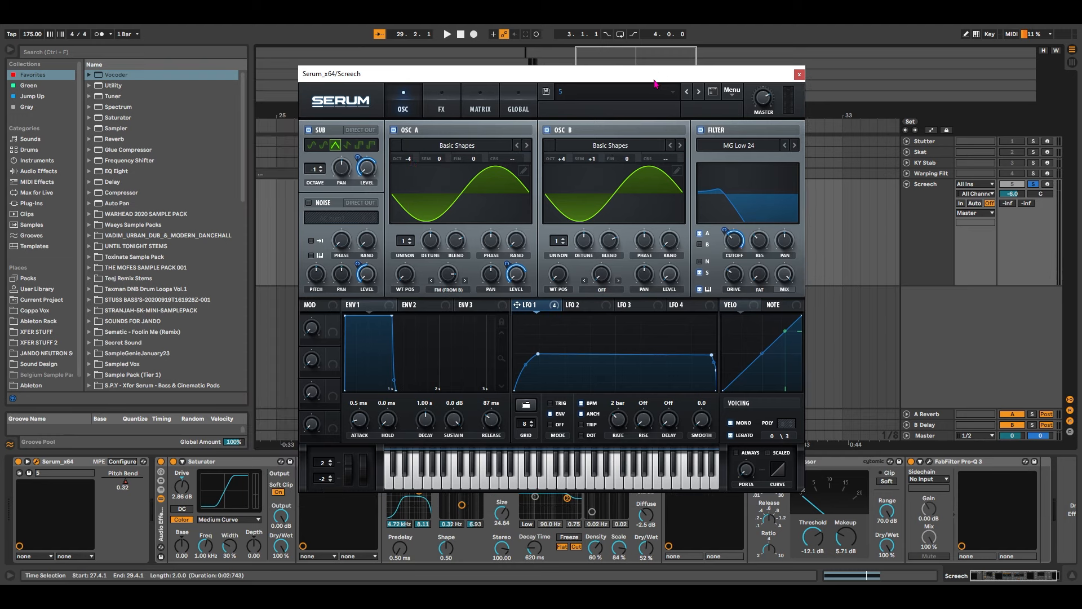
pyautogui.click(799, 73)
# Insert a MIDI track with Serum below the Screech track and paste a copy of the Screech clip onto it at 27.4.1.
pyautogui.click(596, 258)
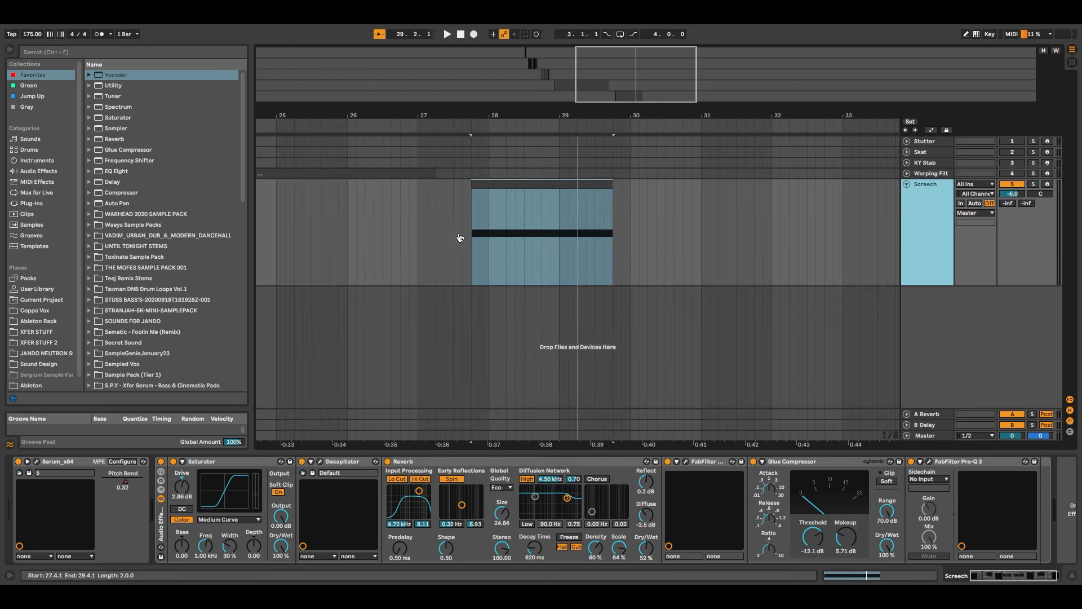
pyautogui.hotkey('ctrl', 'shift', 't')
pyautogui.click(549, 184)
pyautogui.click(473, 313)
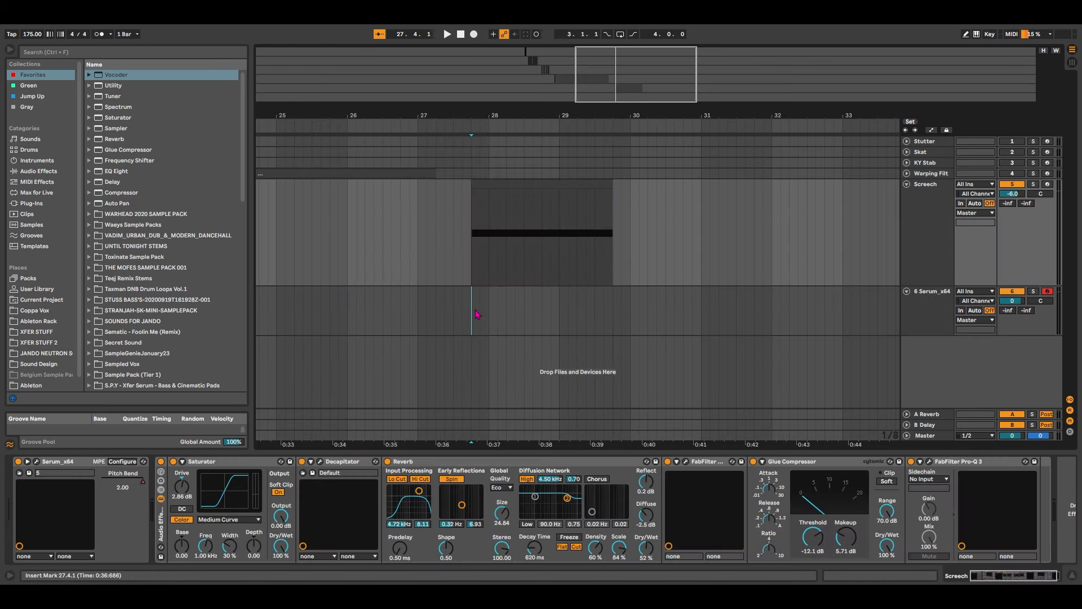
pyautogui.hotkey('ctrl', 'v')
# Load the BIG REECE preset from the ORIGINAL SIN - SERUM BASS user folder into the new track's Serum.
pyautogui.click(36, 462)
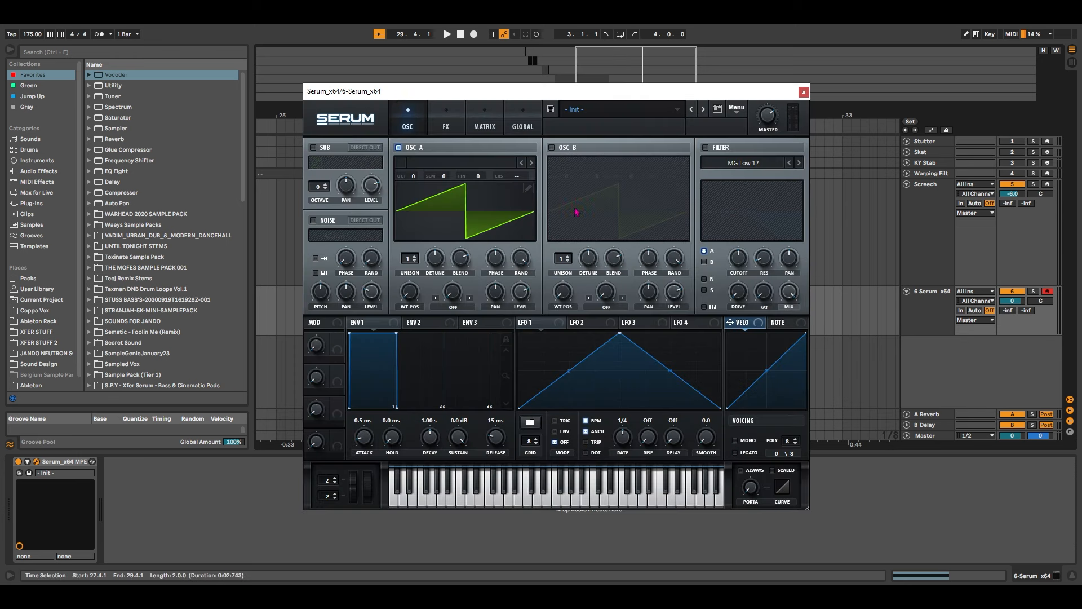
pyautogui.click(602, 113)
pyautogui.moveTo(592, 235)
pyautogui.moveTo(775, 363)
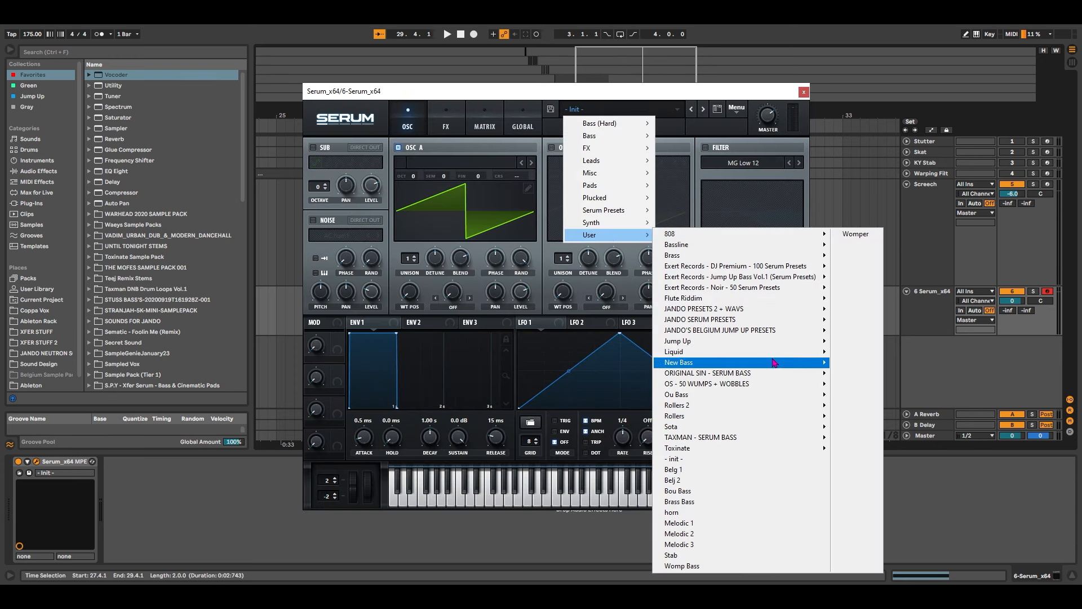
pyautogui.moveTo(732, 373)
pyautogui.click(871, 377)
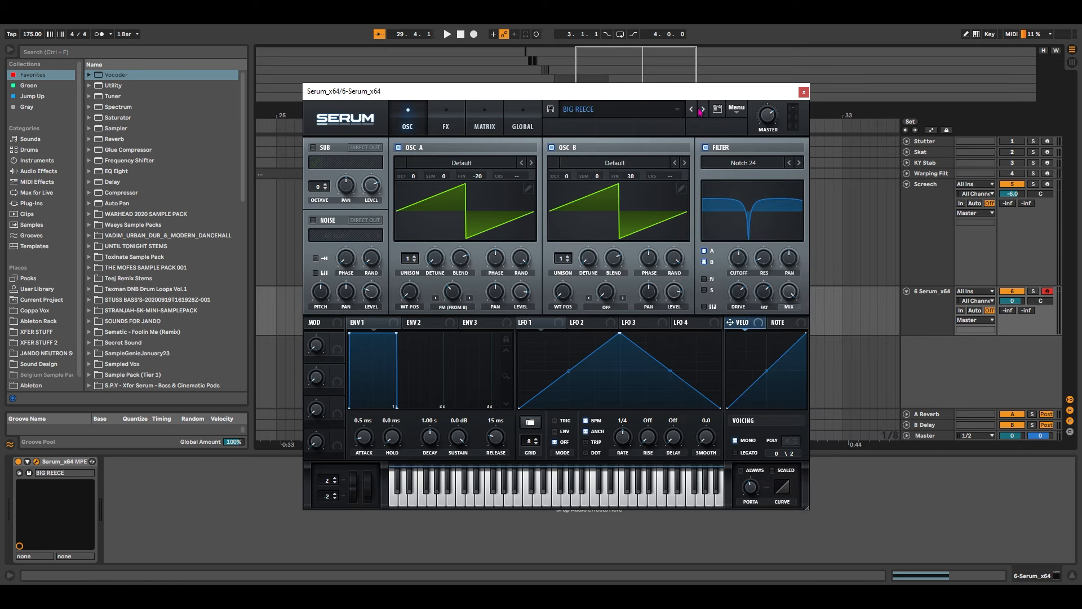
# Solo the new Serum track, audition its clip, and reset the fine tuning of oscillators A and B to 0.
pyautogui.moveTo(708, 87); pyautogui.dragTo(699, 129)
pyautogui.press('s')
pyautogui.press('space')
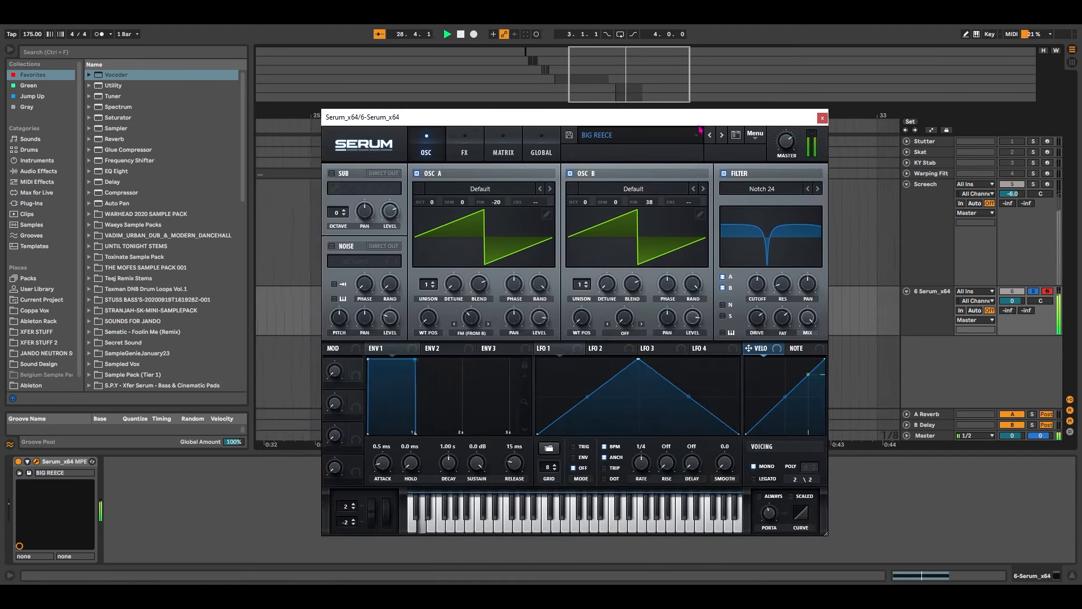
pyautogui.doubleClick(650, 203)
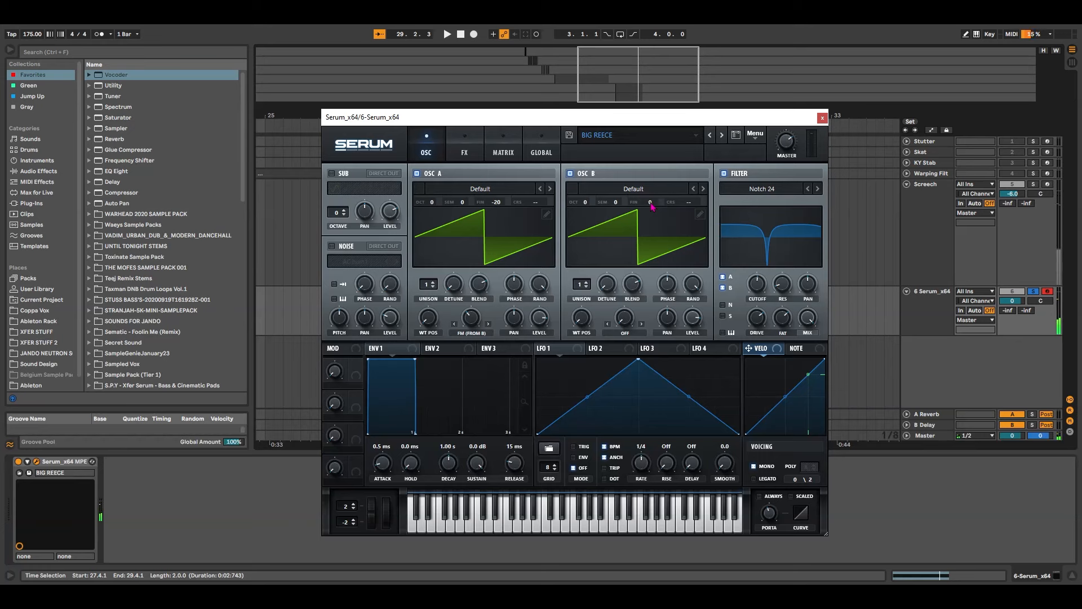
pyautogui.doubleClick(488, 206)
pyautogui.press('space')
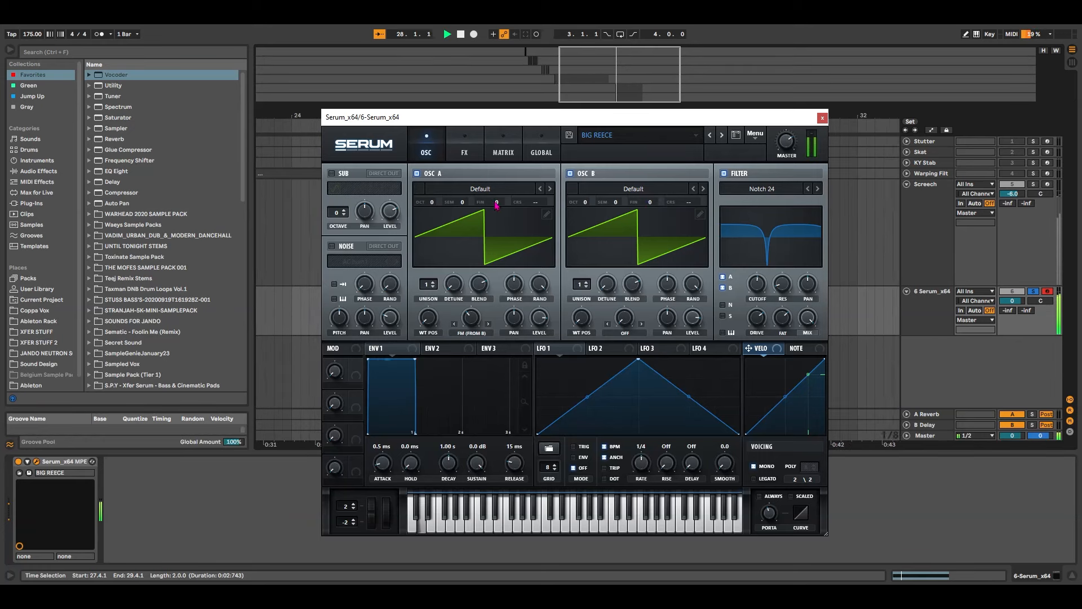
# Audition opposite fine tunings from -76 on oscillator A and 74 on B, ending at -41 and 61, and close Serum.
pyautogui.moveTo(496, 202); pyautogui.dragTo(496, 260)
pyautogui.moveTo(655, 204); pyautogui.dragTo(664, 163)
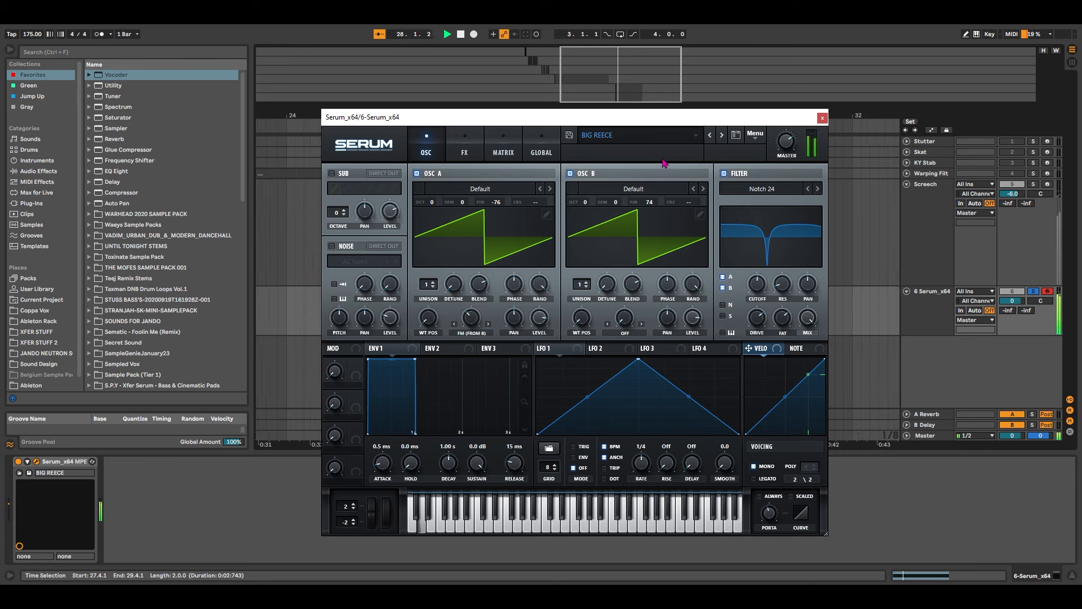
pyautogui.moveTo(496, 202); pyautogui.dragTo(505, 190)
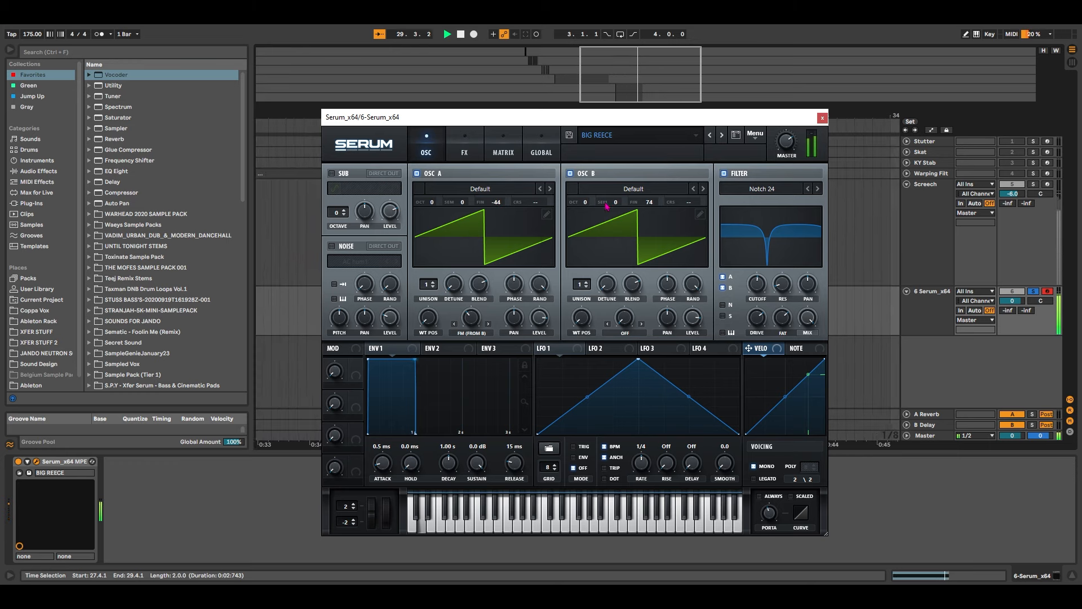
pyautogui.moveTo(649, 205); pyautogui.dragTo(651, 238)
pyautogui.moveTo(497, 205)
pyautogui.mouseDown()
pyautogui.moveTo(502, 181)
pyautogui.moveTo(507, 210)
pyautogui.mouseUp()
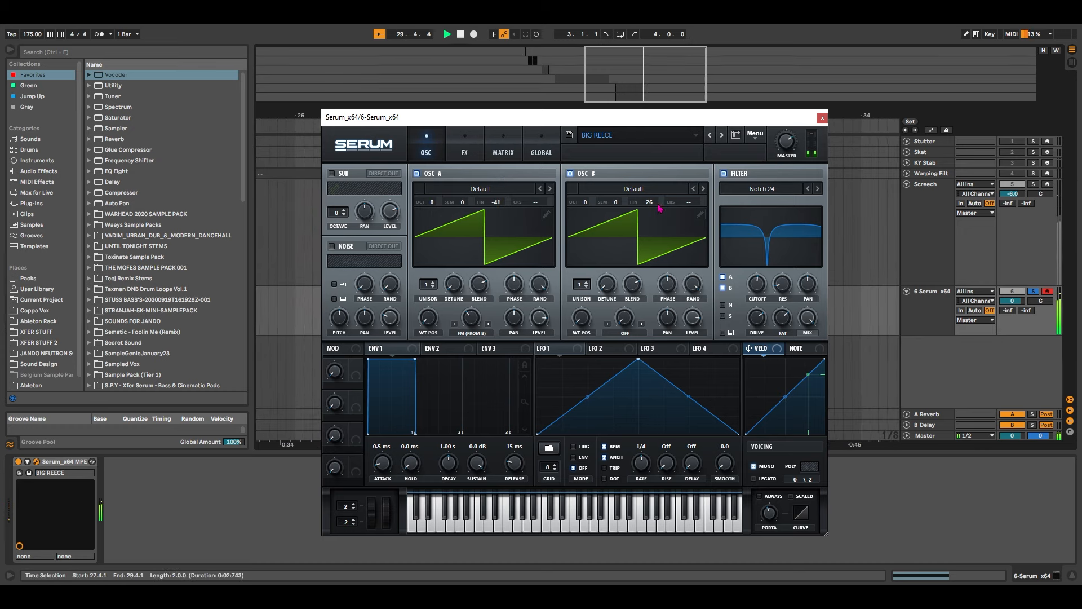
pyautogui.moveTo(650, 202); pyautogui.dragTo(650, 179)
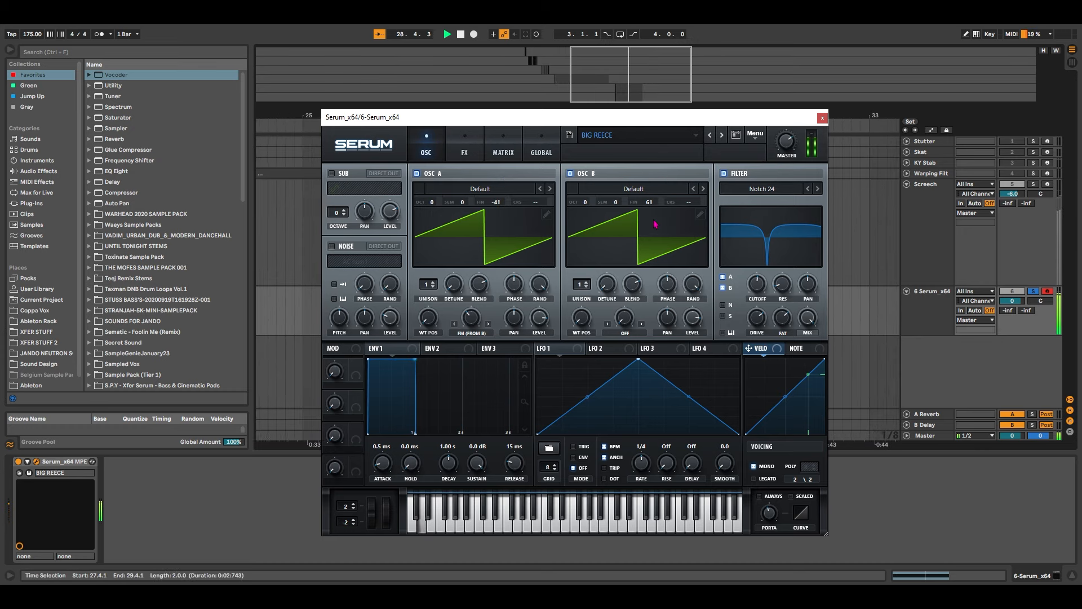
pyautogui.press('space')
pyautogui.click(822, 119)
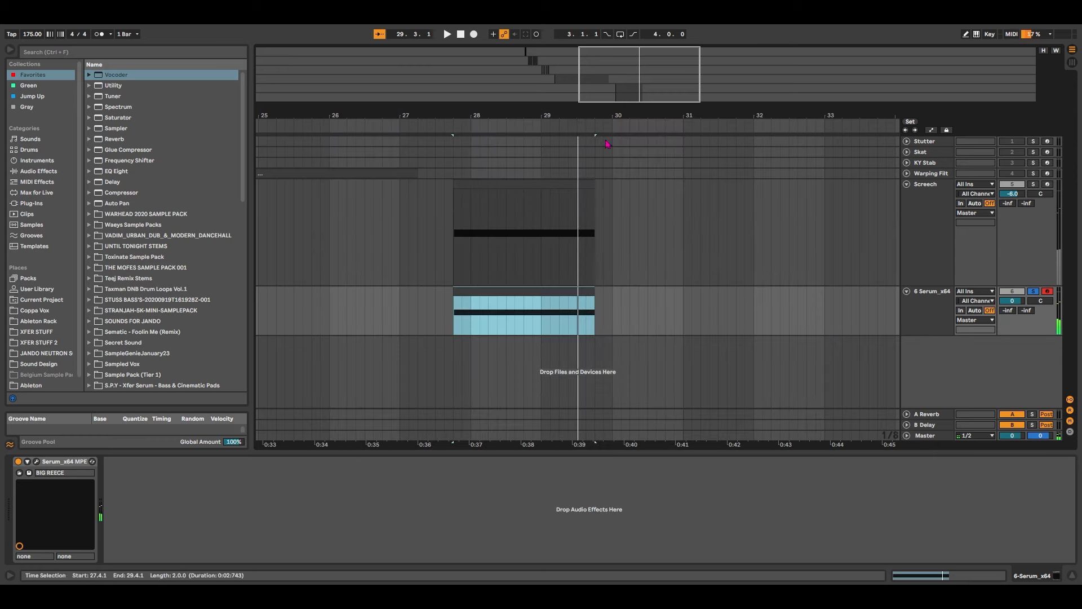
# Delete the temporary Serum track below the Screech track.
pyautogui.moveTo(510, 117); pyautogui.dragTo(674, 287)
pyautogui.click(914, 308)
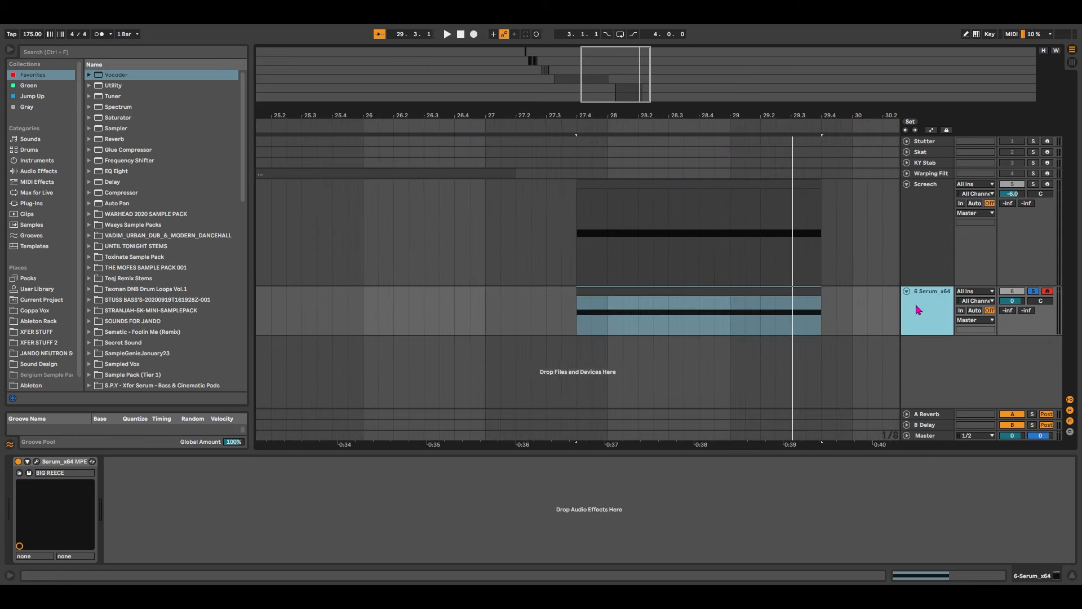
pyautogui.press('Delete')
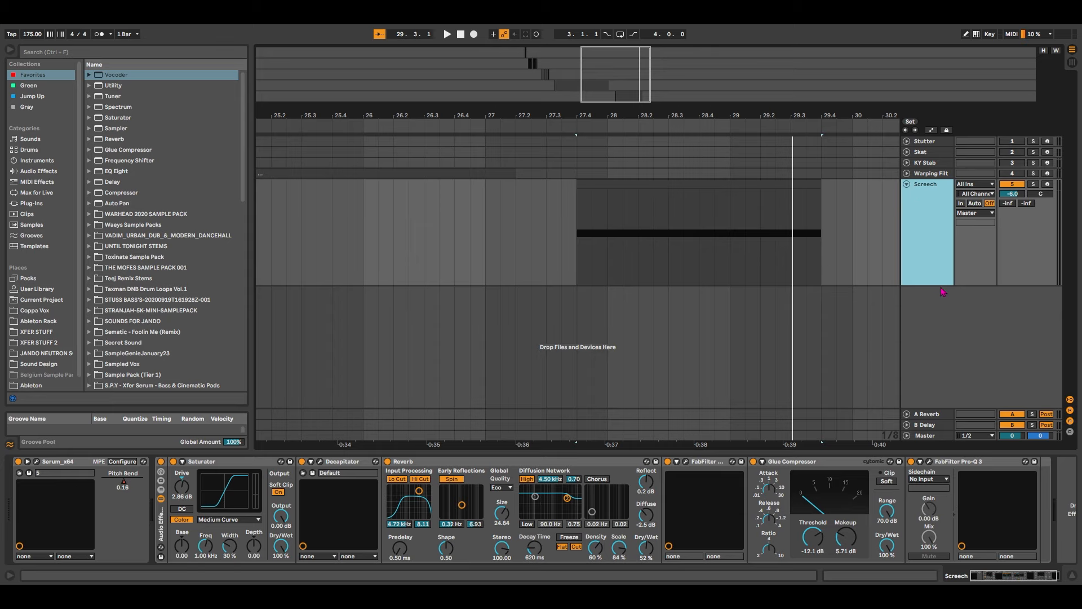
# Increase the Screech track's height and zoom the arrangement in around its clip.
pyautogui.moveTo(940, 290); pyautogui.dragTo(941, 390)
pyautogui.scroll(-3, 525, 229)
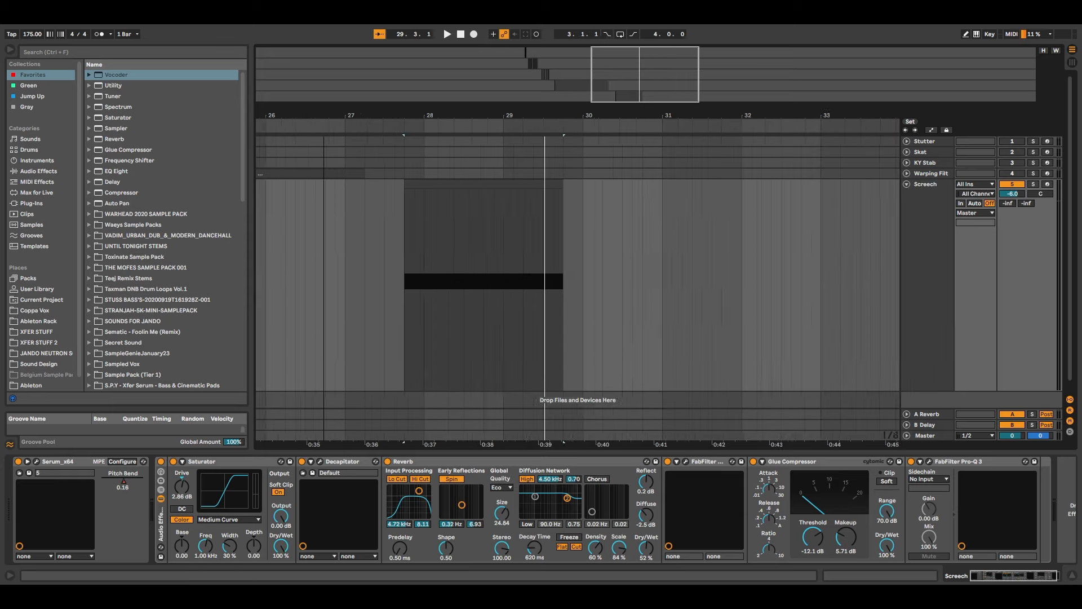
pyautogui.moveTo(591, 60); pyautogui.dragTo(591, 71)
pyautogui.moveTo(659, 68); pyautogui.dragTo(662, 101)
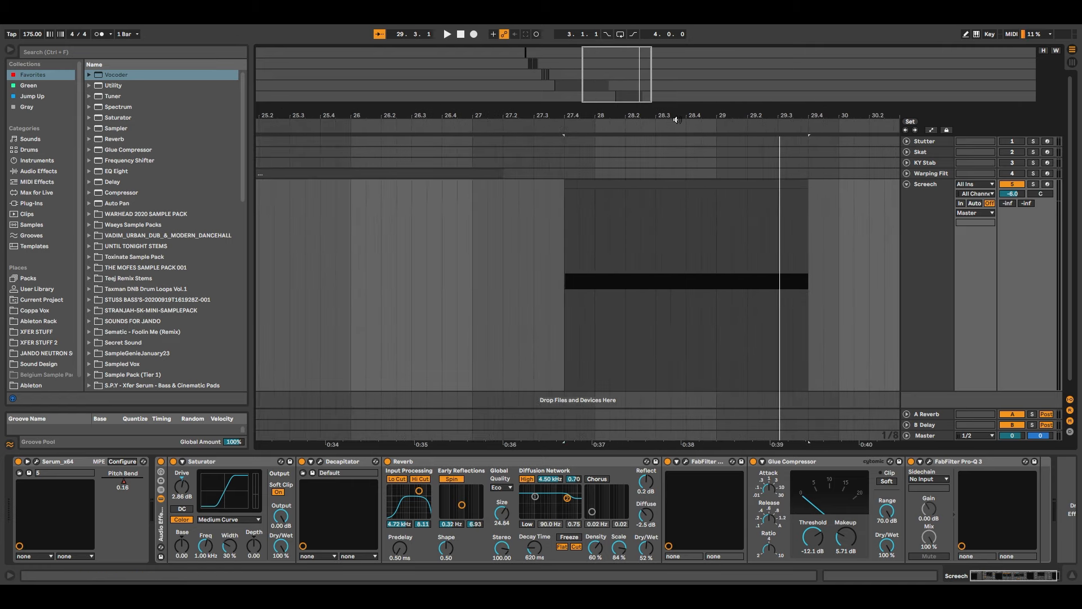